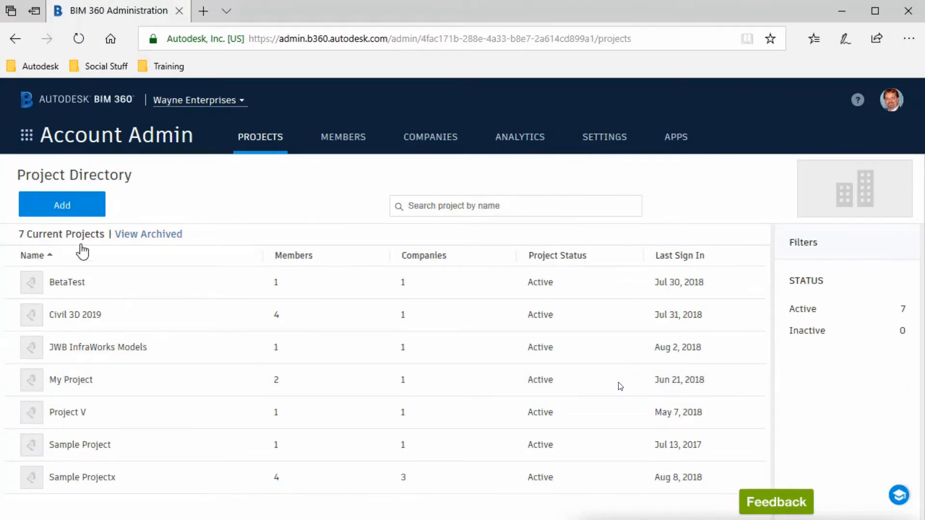
Start a new Subdivision project named PR18124 with its street address and state Missouri.
click(73, 207)
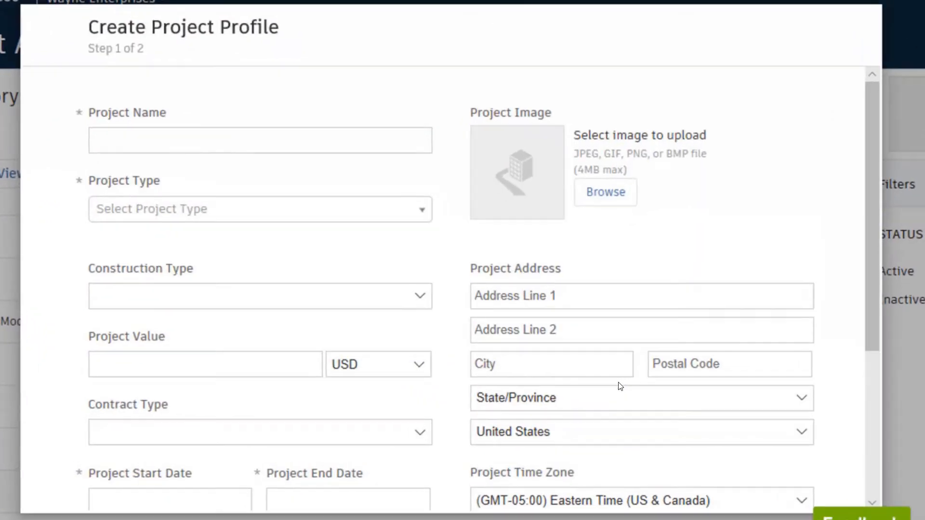
click(162, 140)
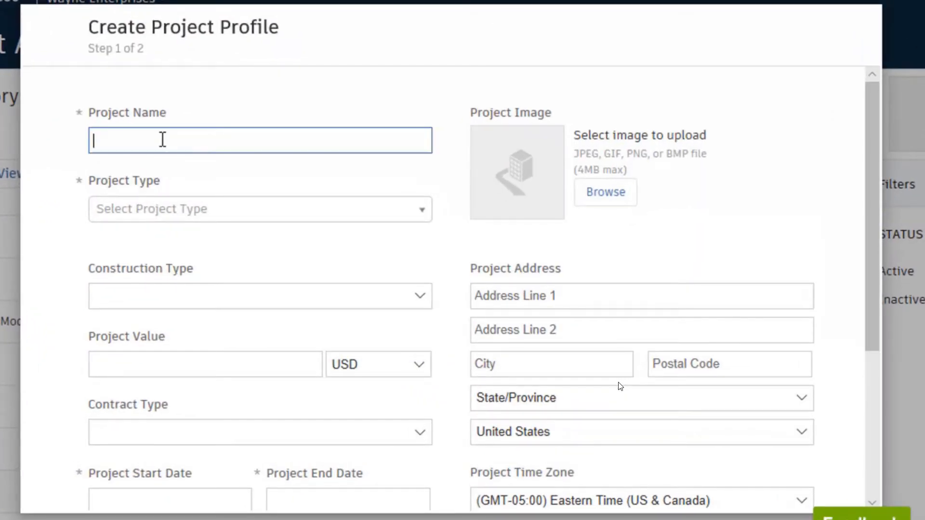
text(PR18124)
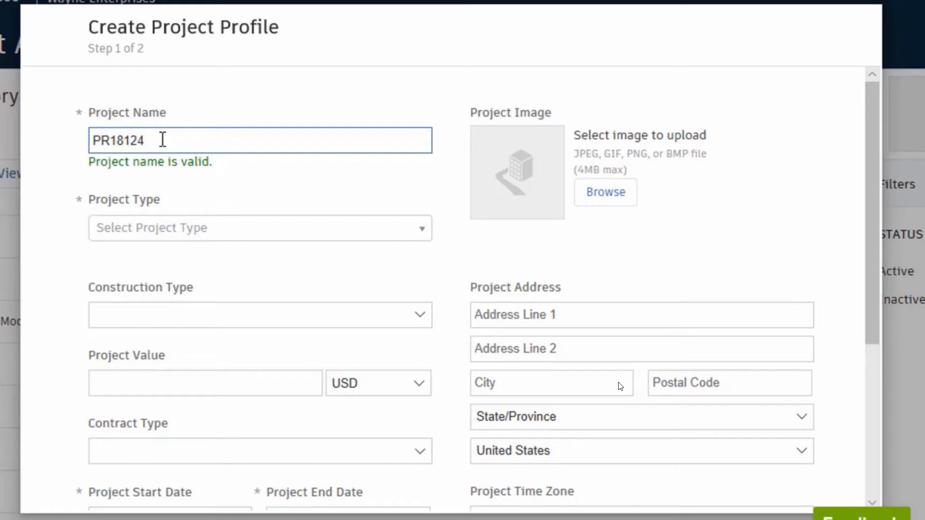
click(148, 227)
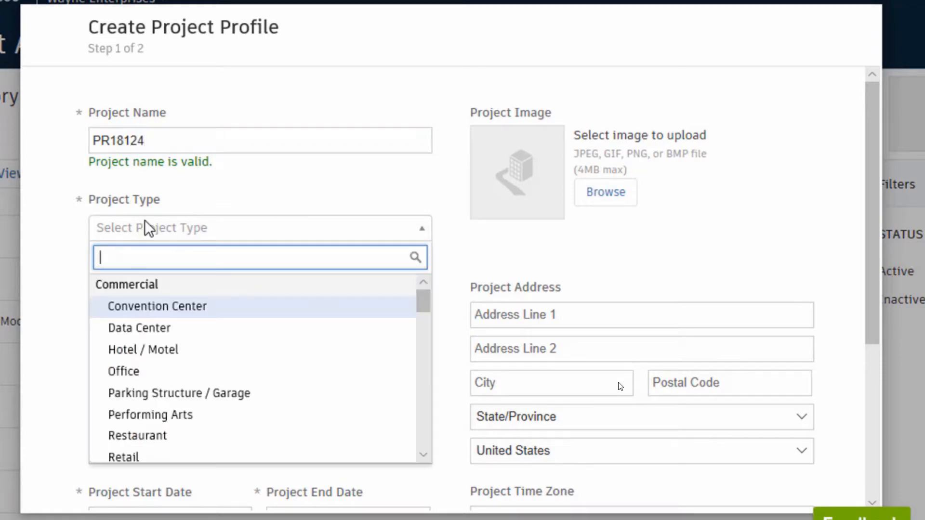
text(Subdivision)
key(Return)
click(541, 315)
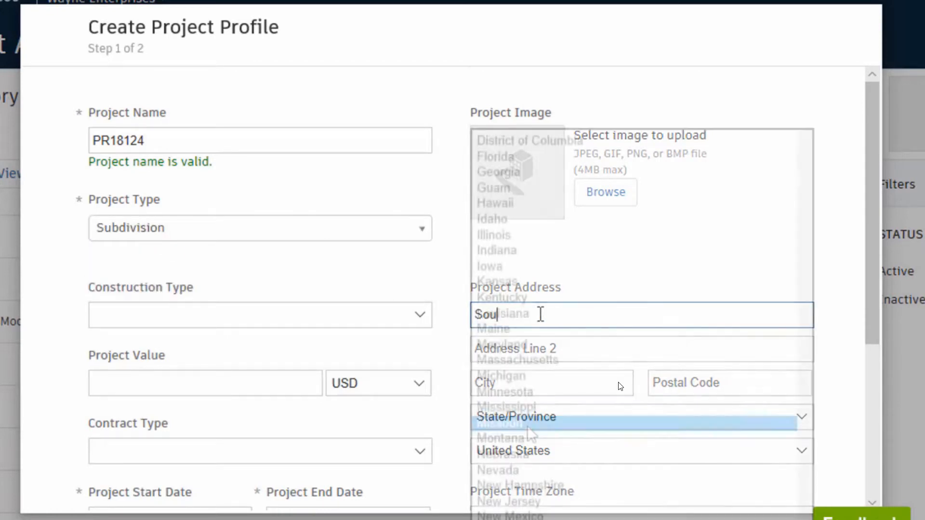
click(528, 430)
drag(874, 235, 862, 389)
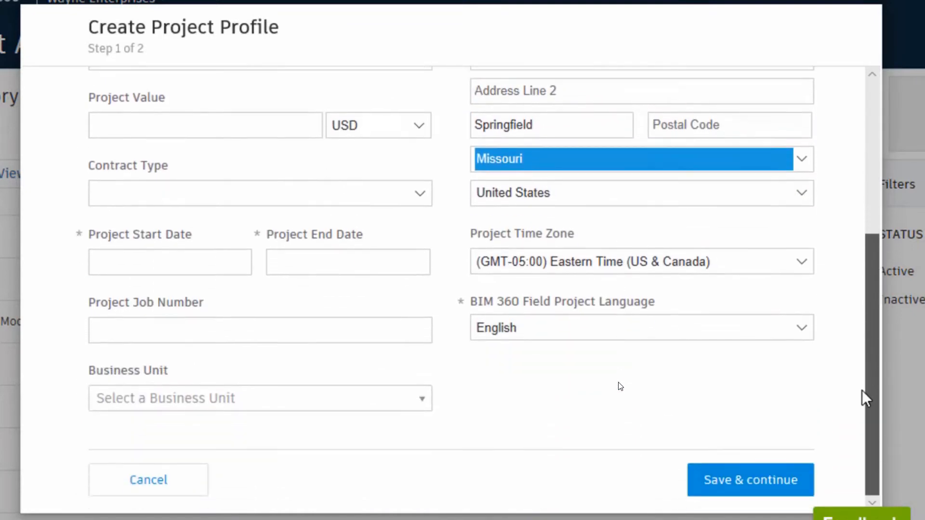
Set the project to run from Aug 09 to Nov 30, 2018 and save the profile.
click(172, 255)
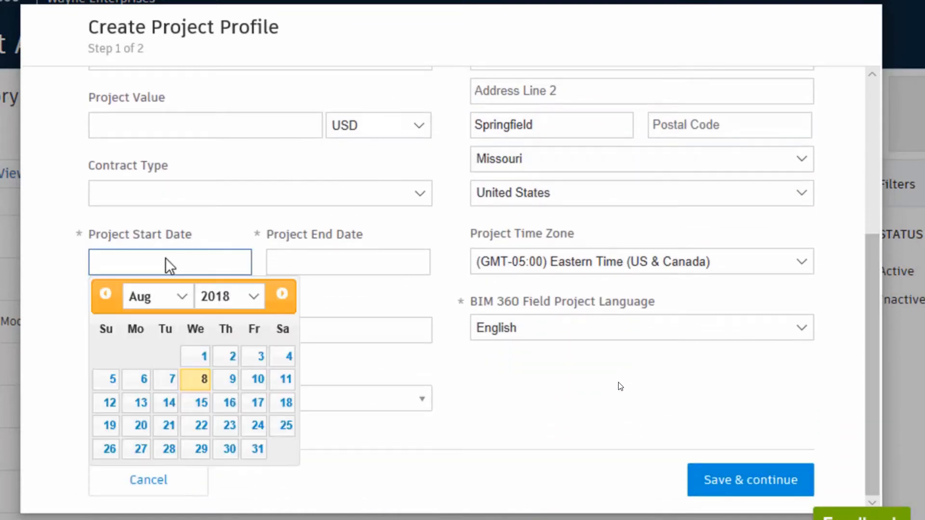
click(232, 381)
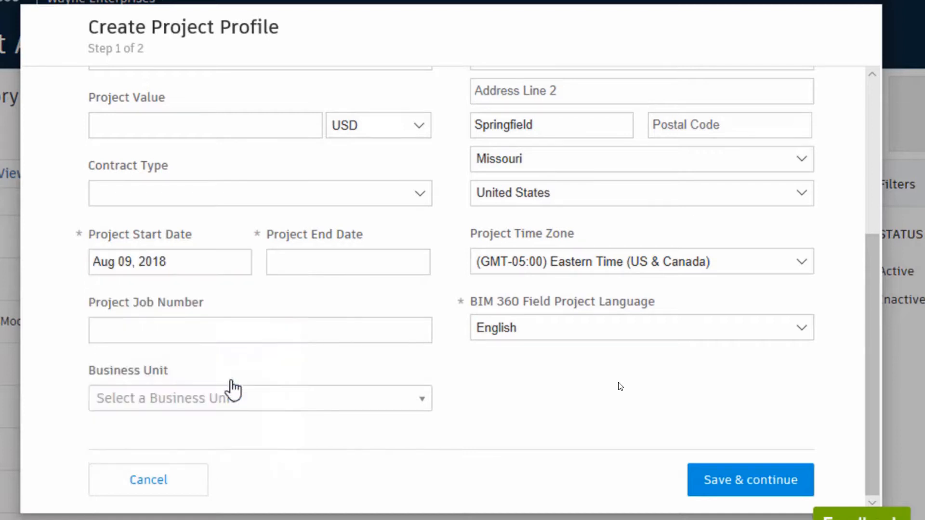
click(314, 265)
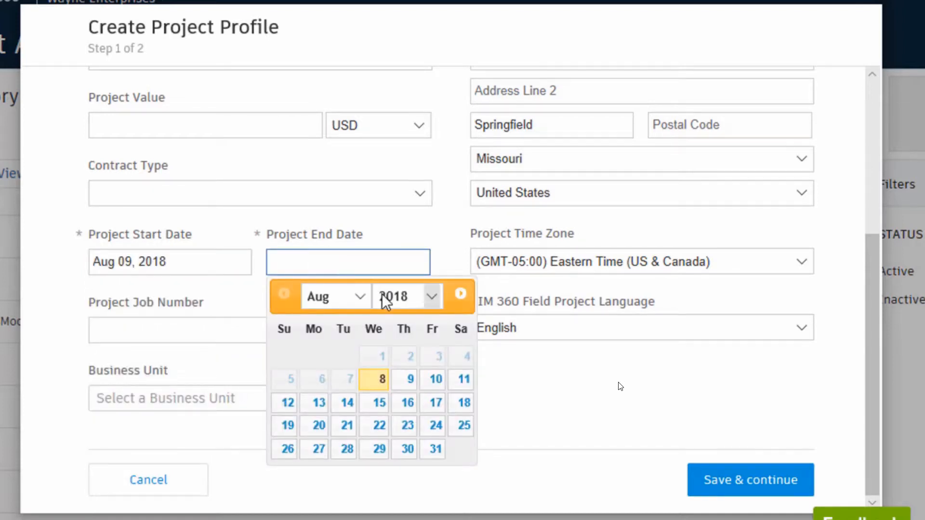
click(360, 297)
click(335, 344)
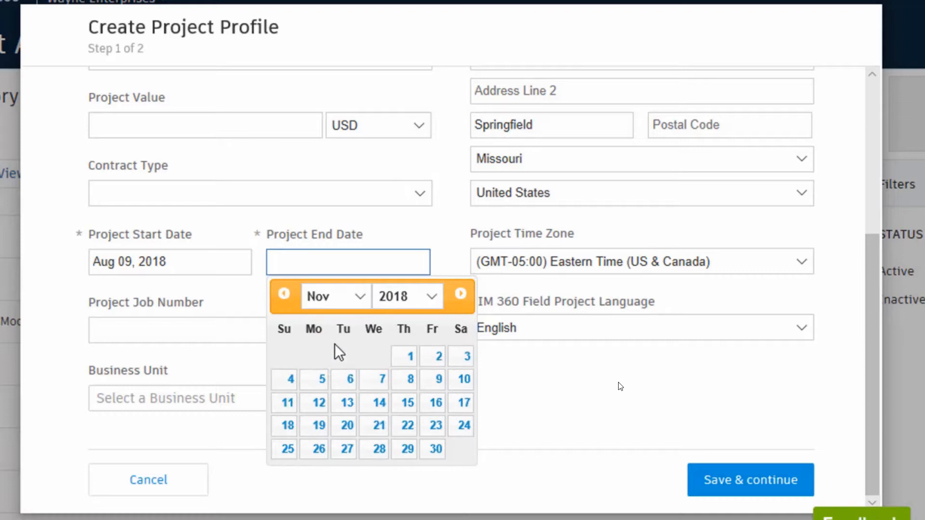
click(430, 450)
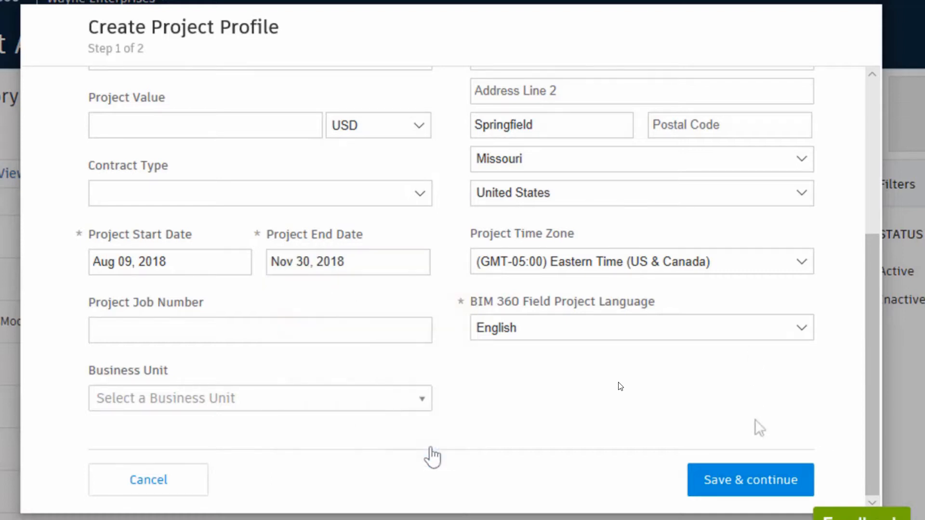
click(757, 482)
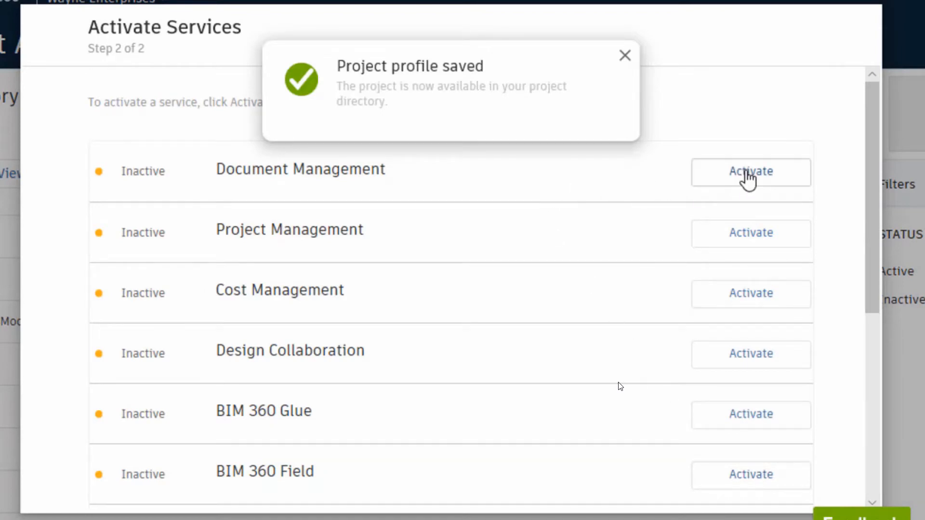
Activate Document Management with a project administrator from company Autodesk, then finish setup.
click(746, 180)
click(501, 234)
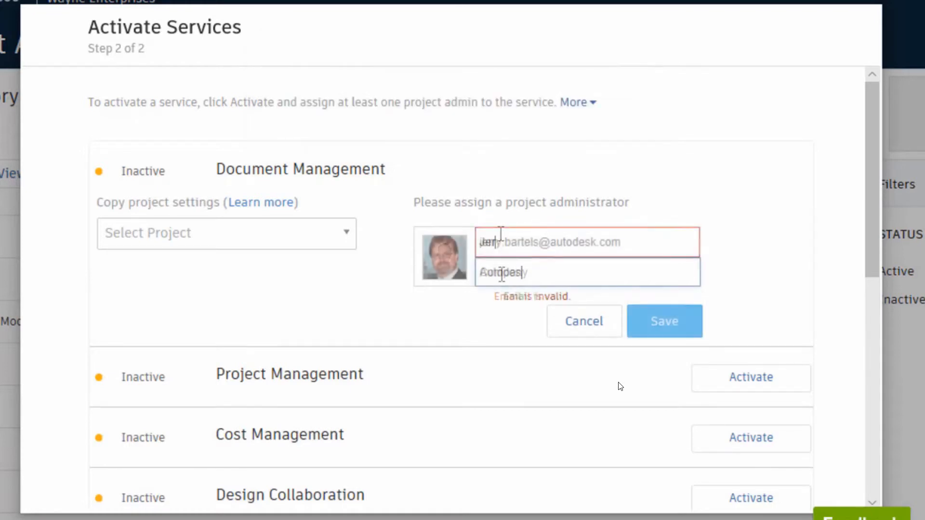
click(501, 272)
key(Return)
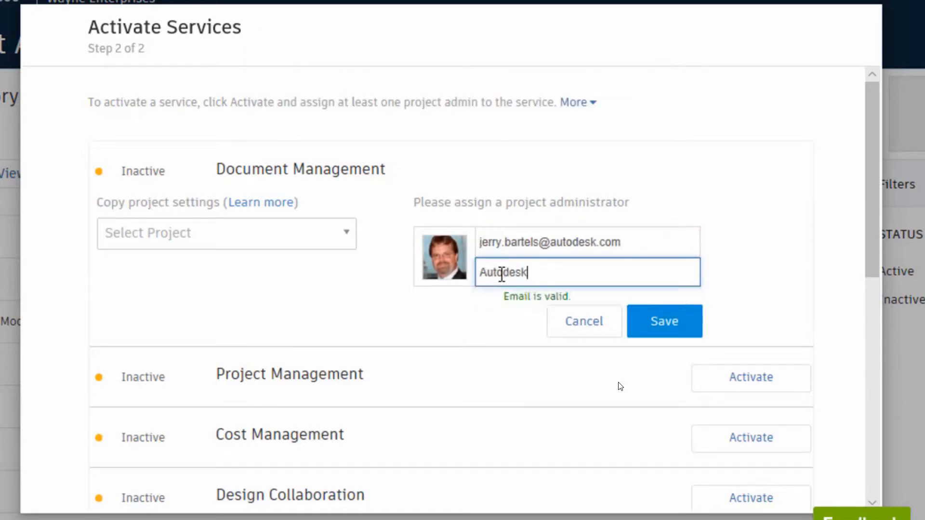
click(665, 323)
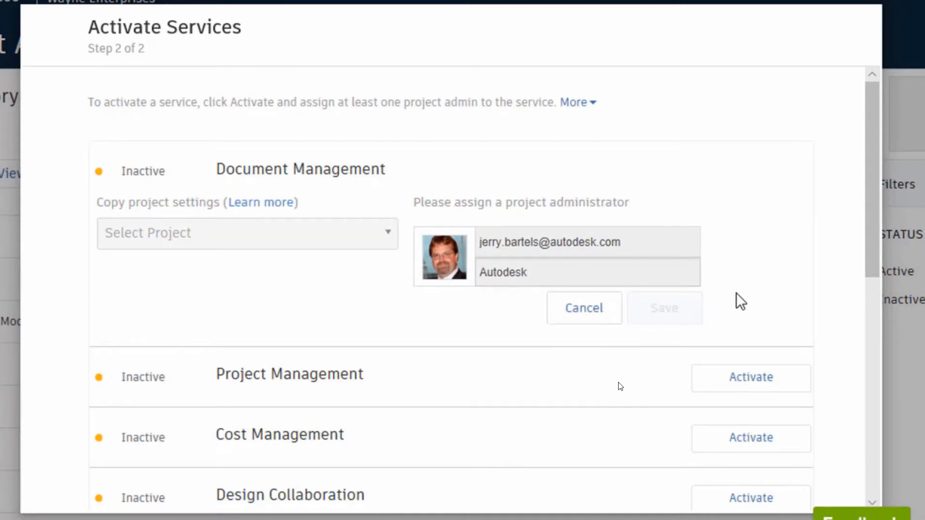
drag(868, 192, 826, 450)
click(761, 483)
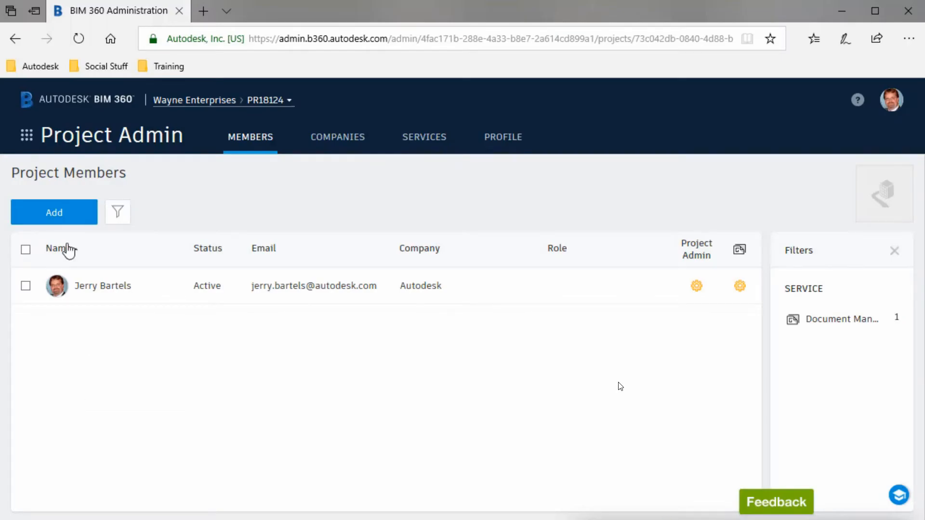
click(28, 143)
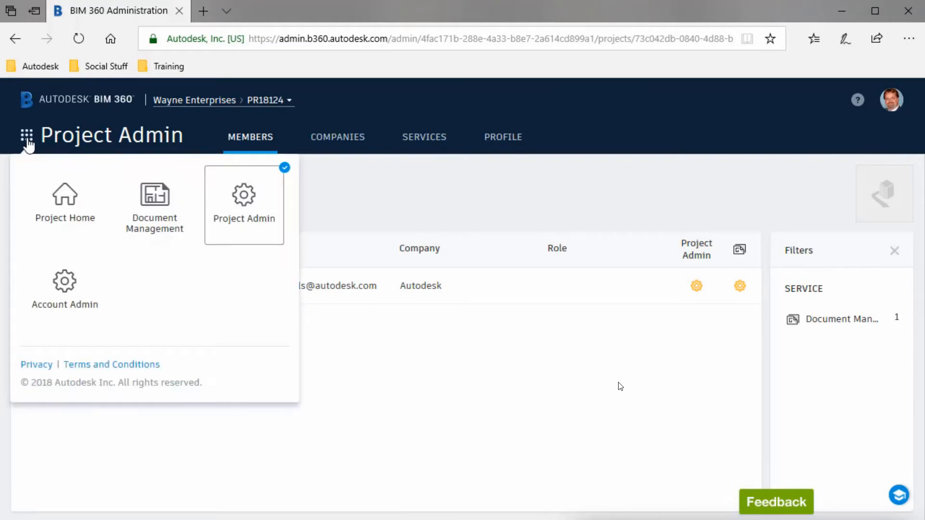
click(62, 197)
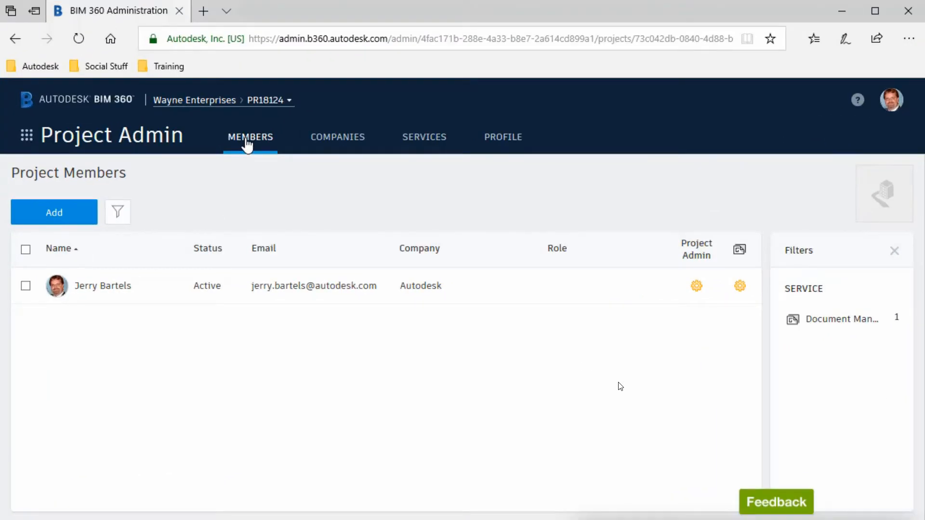
Add three people to the project, two found by name search and one by e-mail address.
click(63, 213)
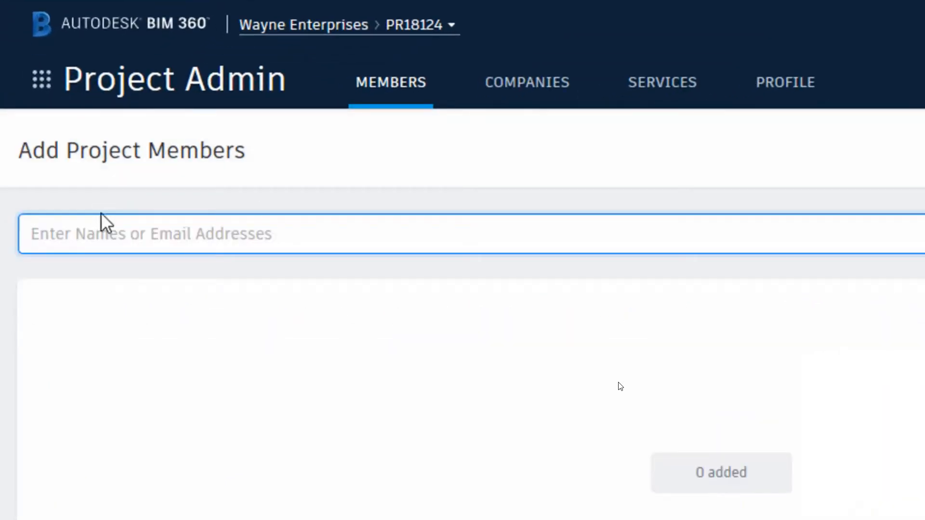
text(j)
key(BackSpace)
text(eff.b)
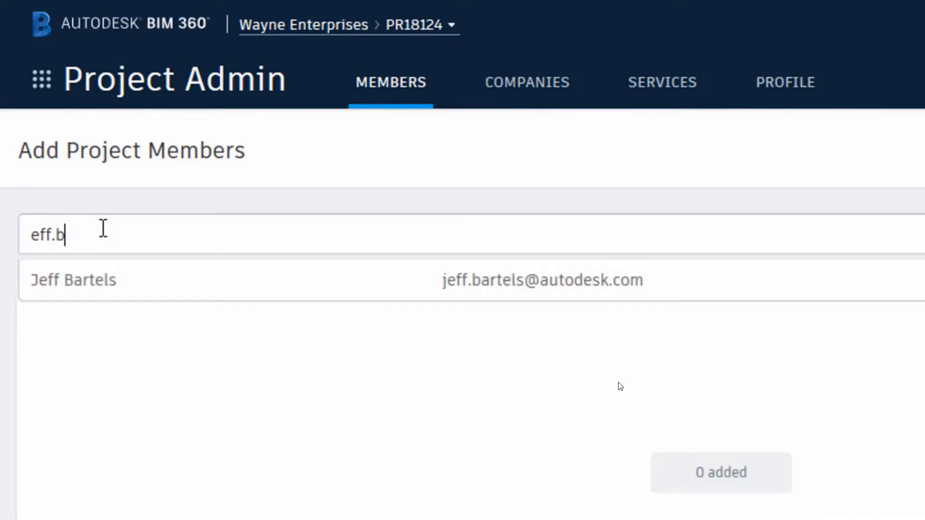
click(85, 281)
text(alan)
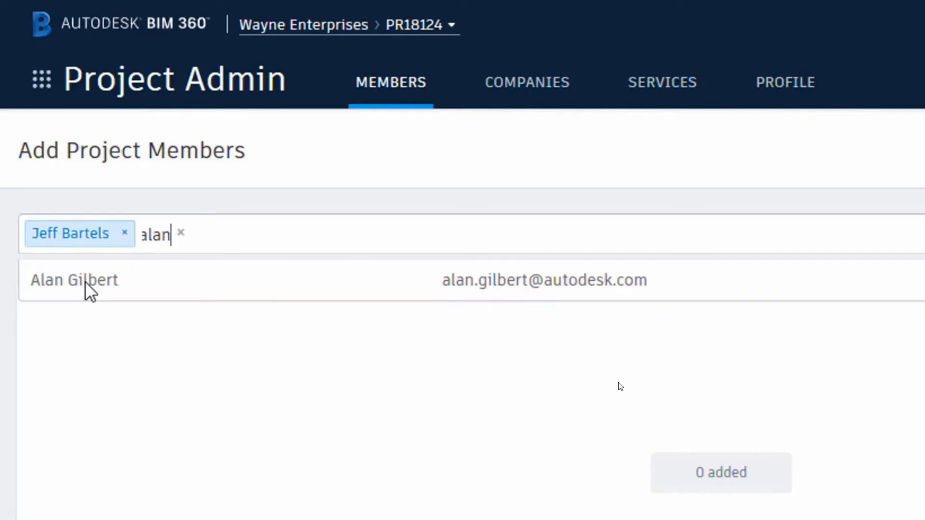
click(85, 281)
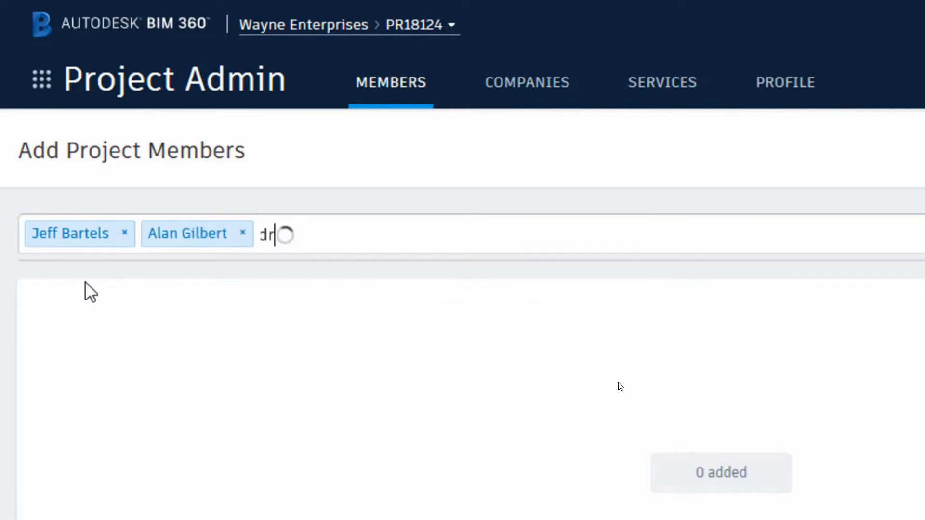
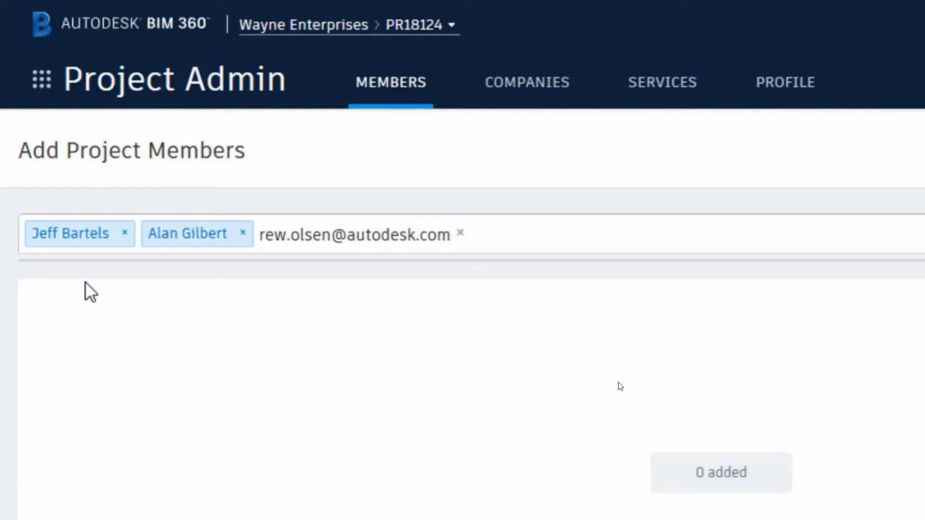
key(Return)
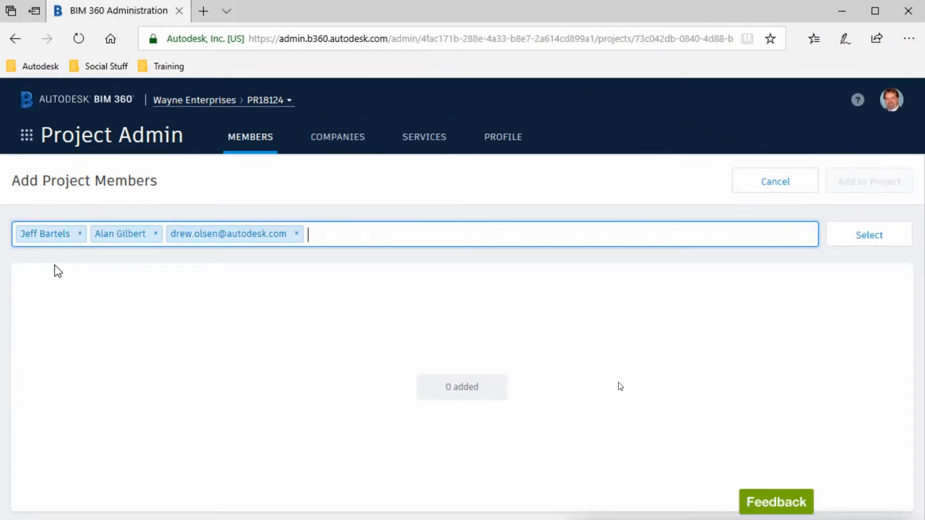
click(855, 246)
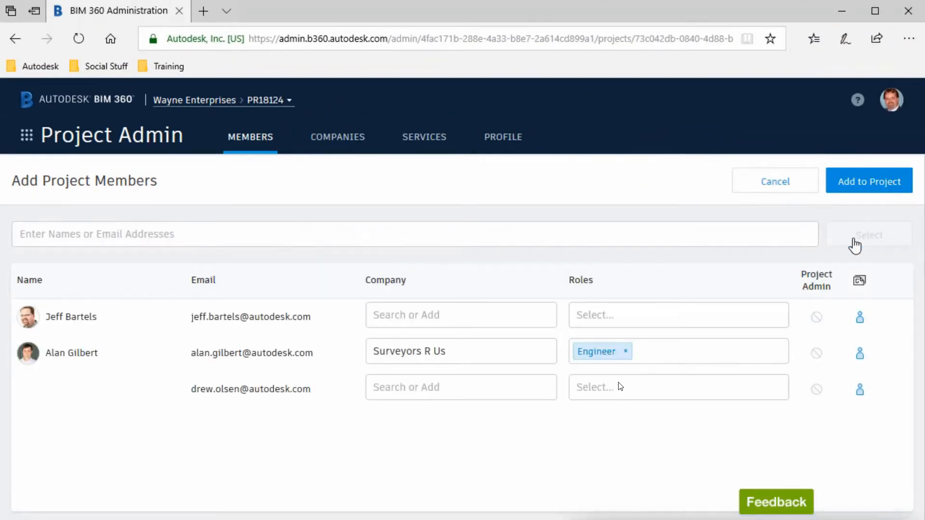
Give the members companies Autodesk and new Architect Express, roles Engineer and Architect, then open the Plans folder's options.
click(491, 316)
click(412, 343)
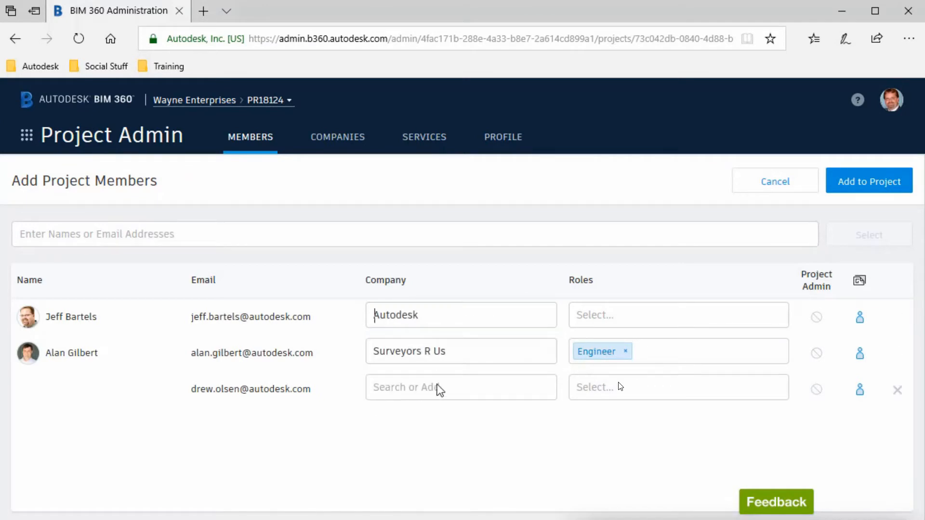
click(413, 392)
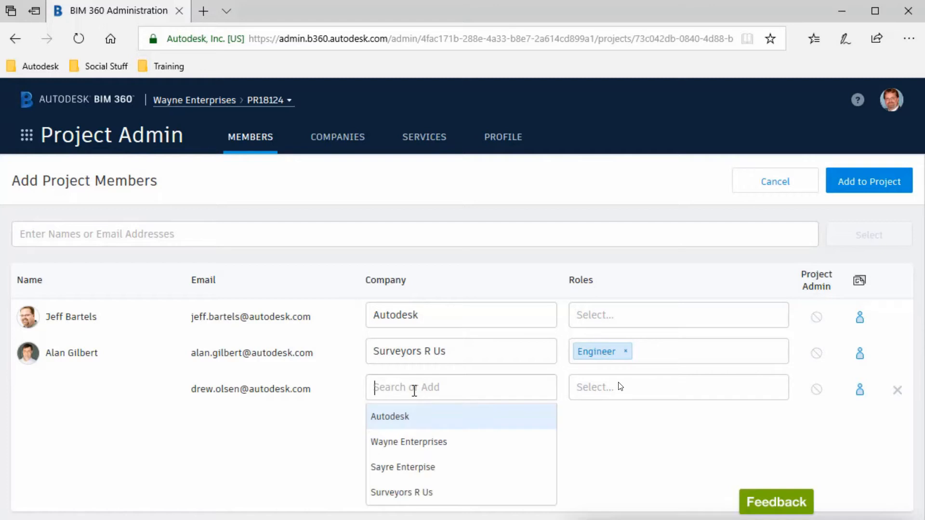
text(Architect Express)
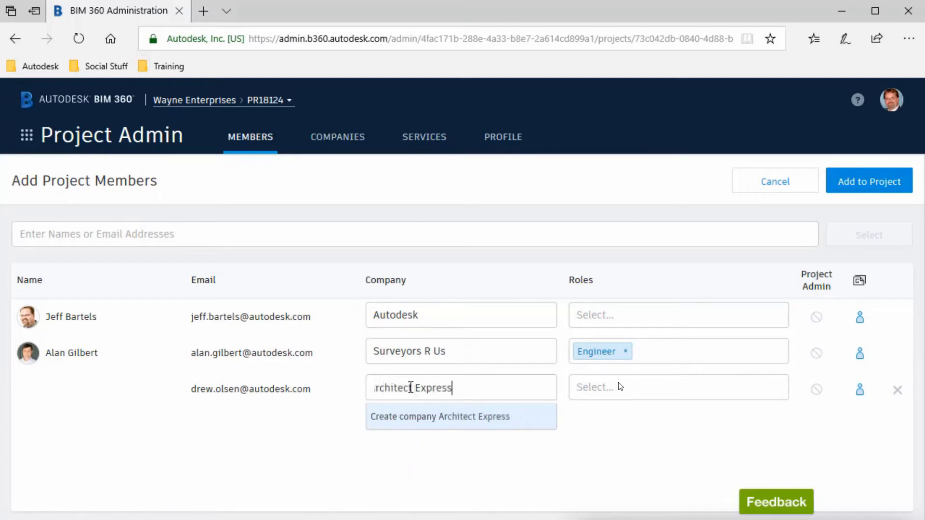
key(Return)
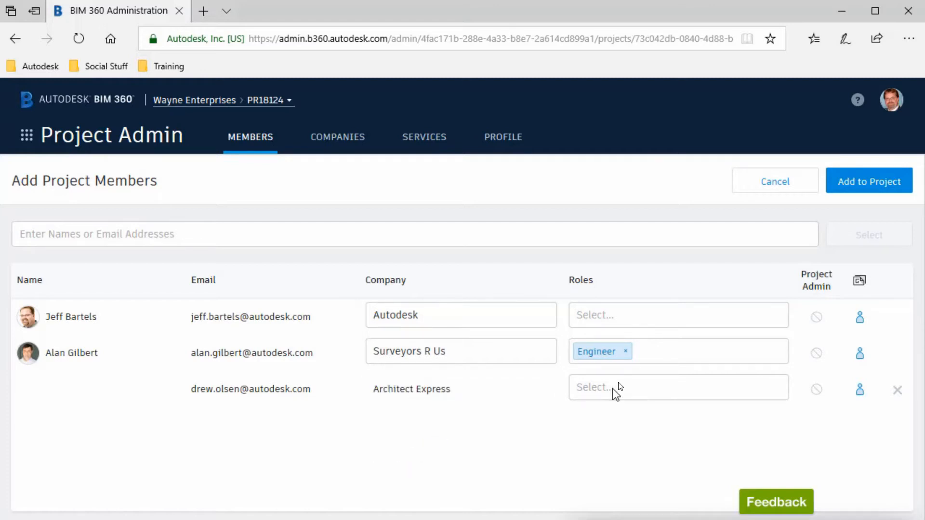
click(612, 393)
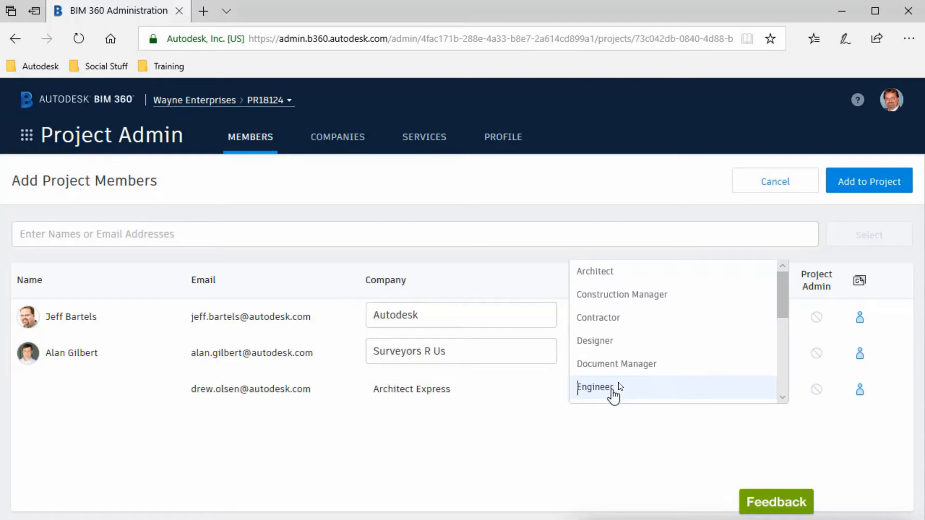
click(610, 273)
click(603, 317)
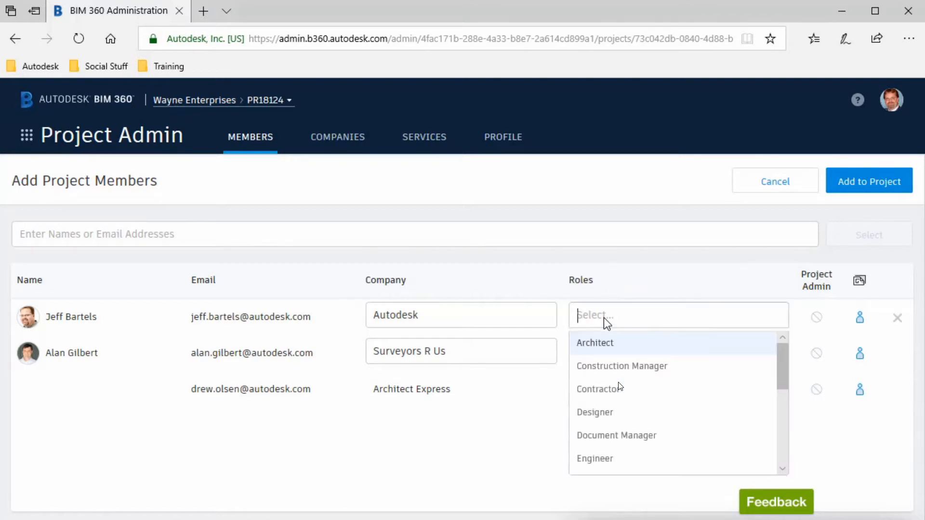
click(600, 459)
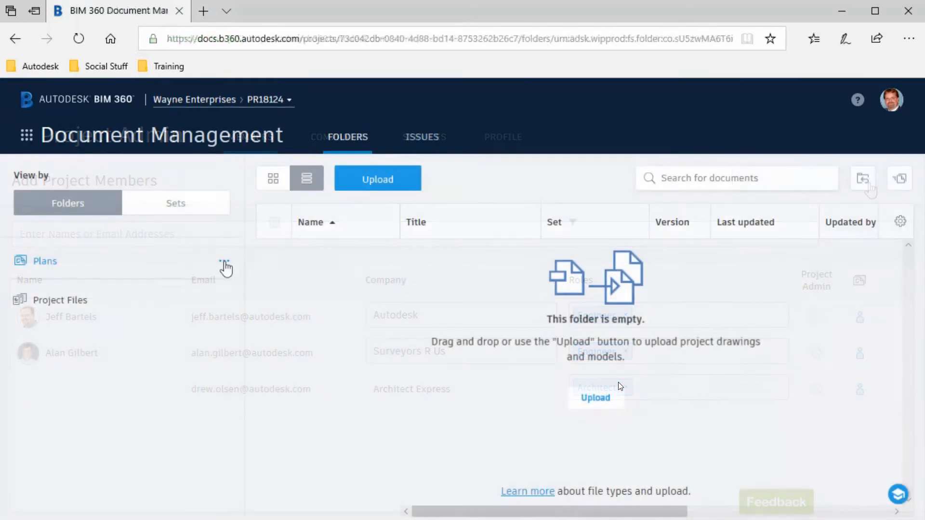
click(225, 262)
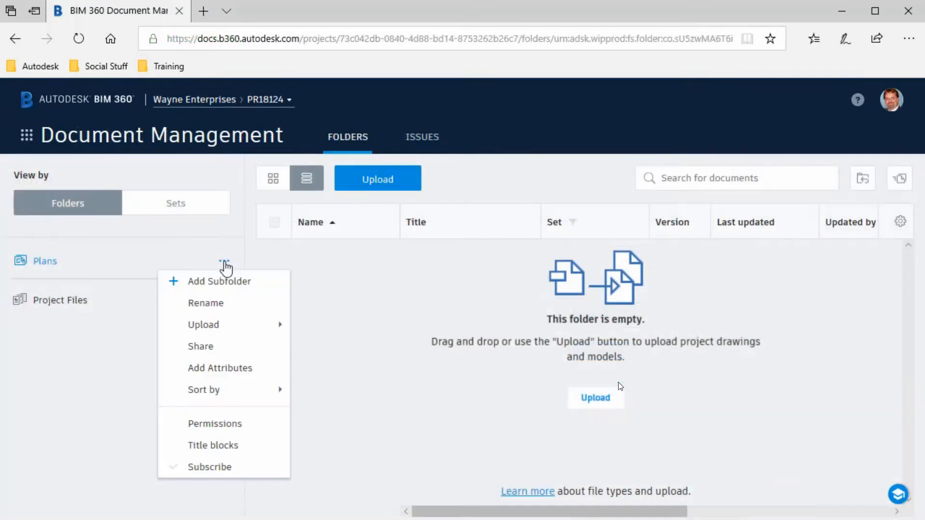
Grant the first project member View + Upload access to the Plans folder.
click(234, 425)
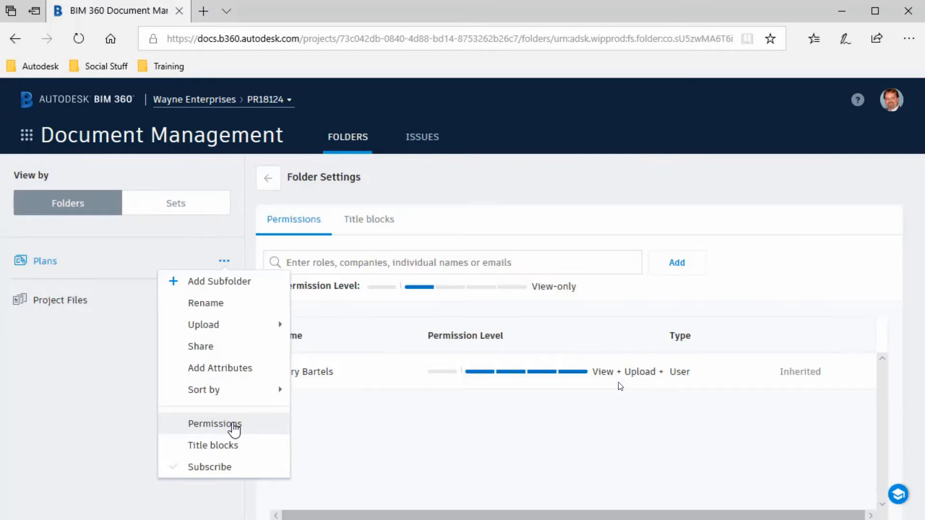
click(336, 264)
text(drew)
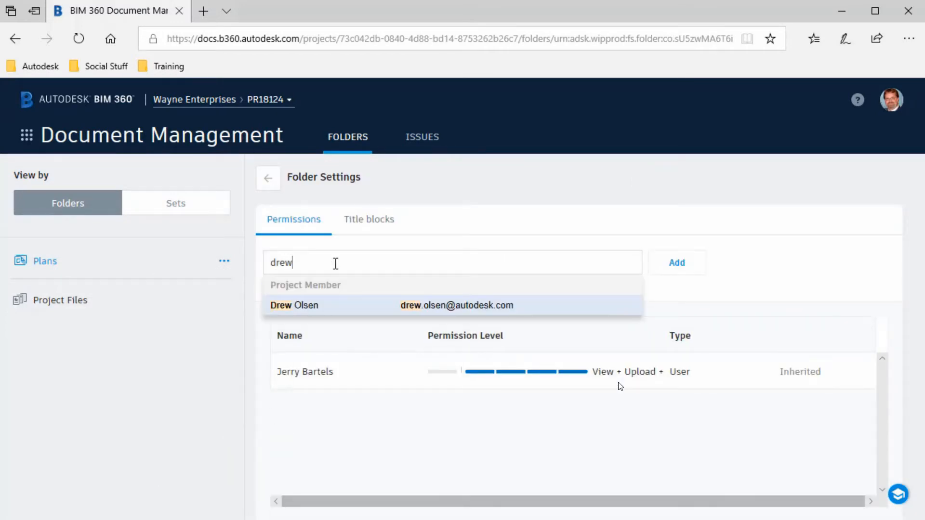
click(311, 311)
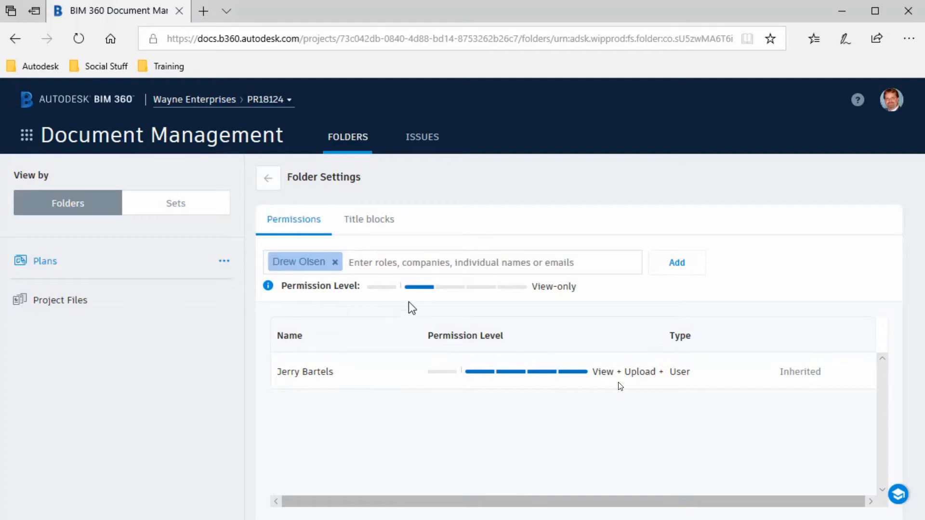
click(475, 288)
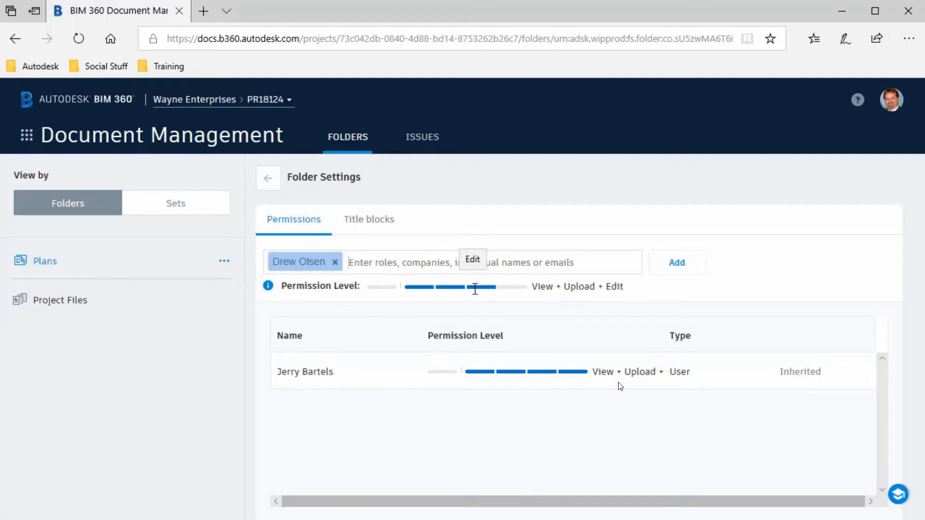
click(456, 289)
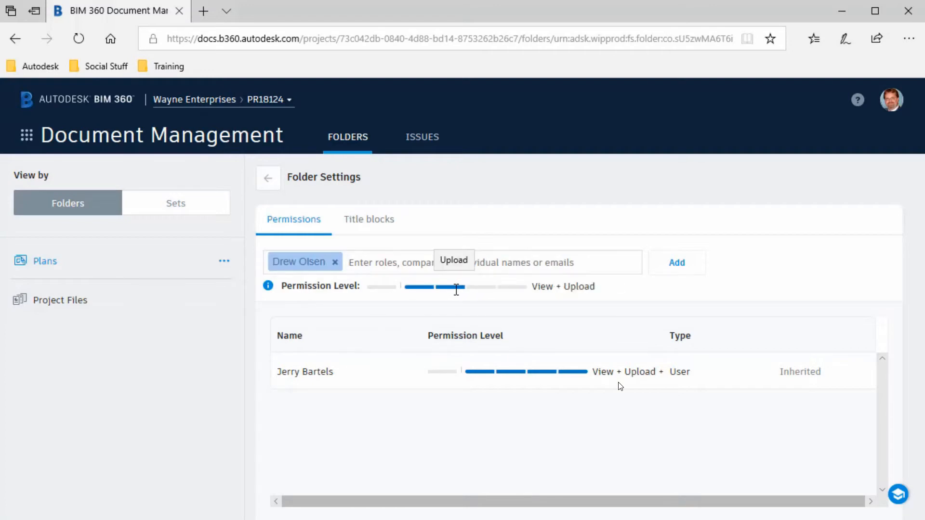
click(676, 272)
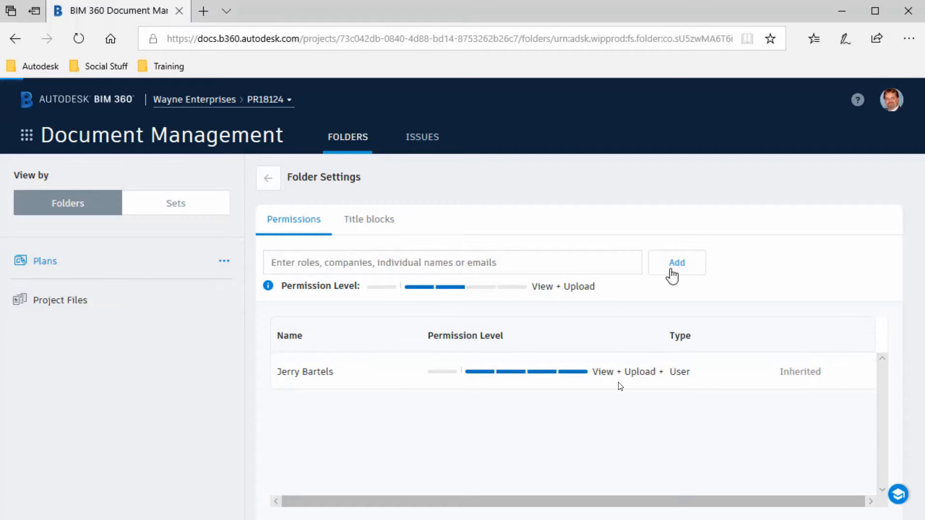
Grant the second project member View + Upload + Edit access to the Plans folder.
click(310, 262)
text(Al)
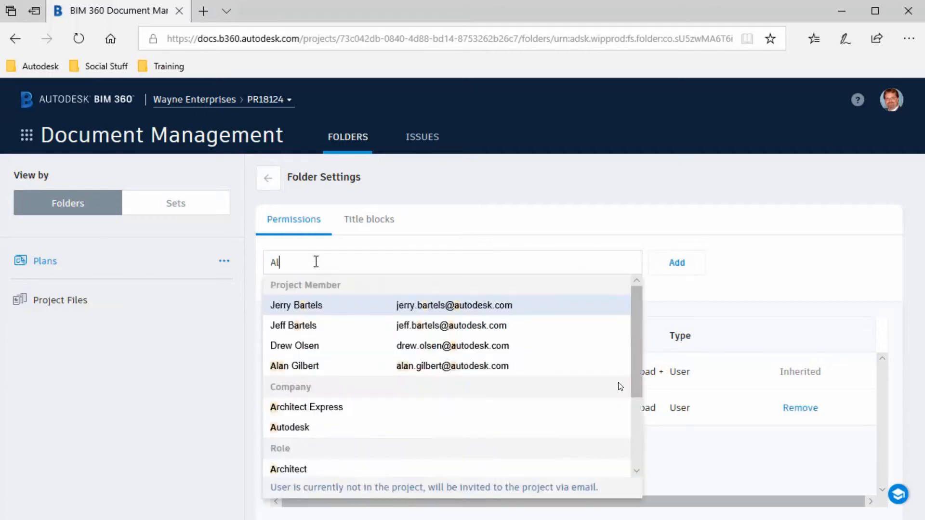
click(299, 306)
click(481, 286)
click(675, 264)
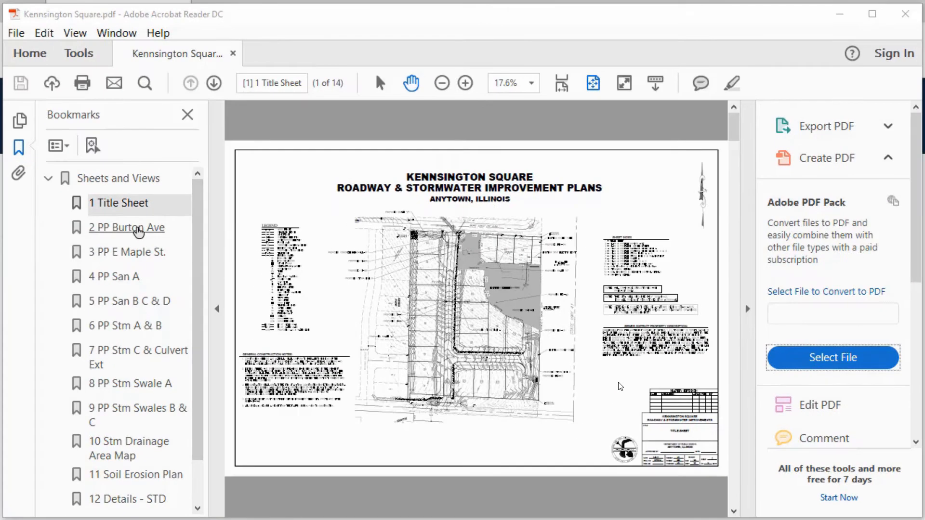
Browse Kensington Square sheets 2, 3, 4, 7, 9, 10 and 12 via bookmarks, then close the PDF.
click(139, 232)
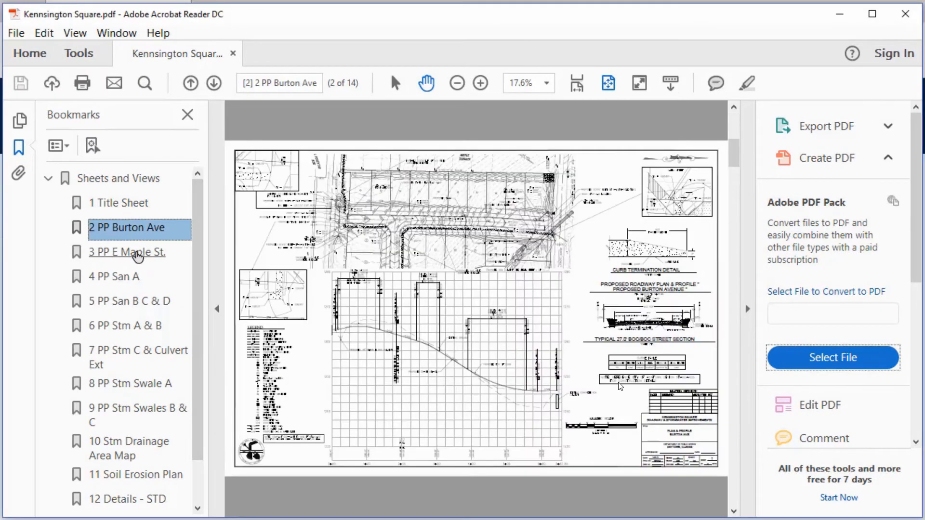
click(130, 252)
click(130, 277)
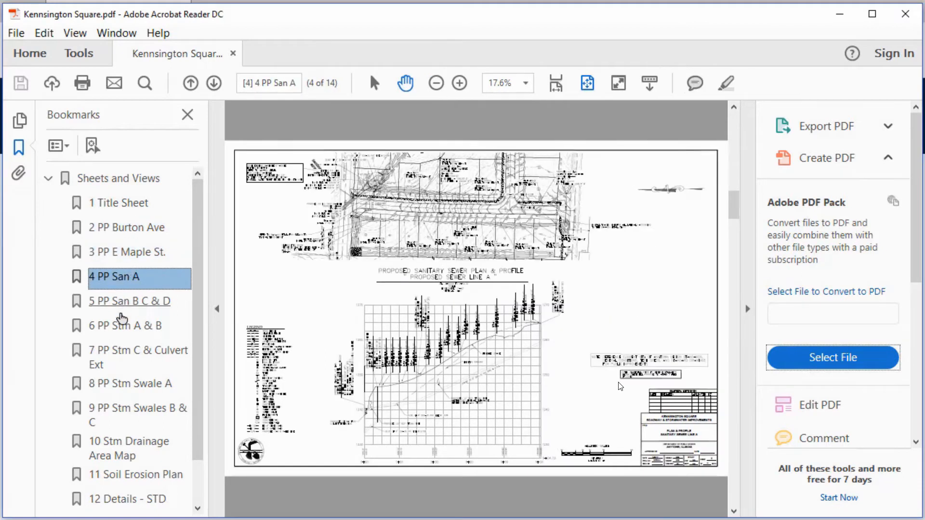
click(122, 355)
click(124, 409)
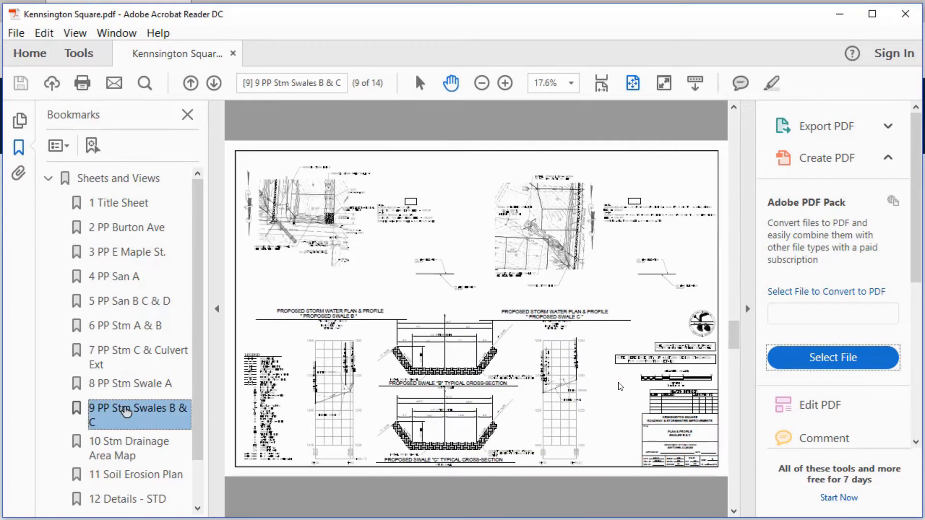
click(129, 443)
click(129, 496)
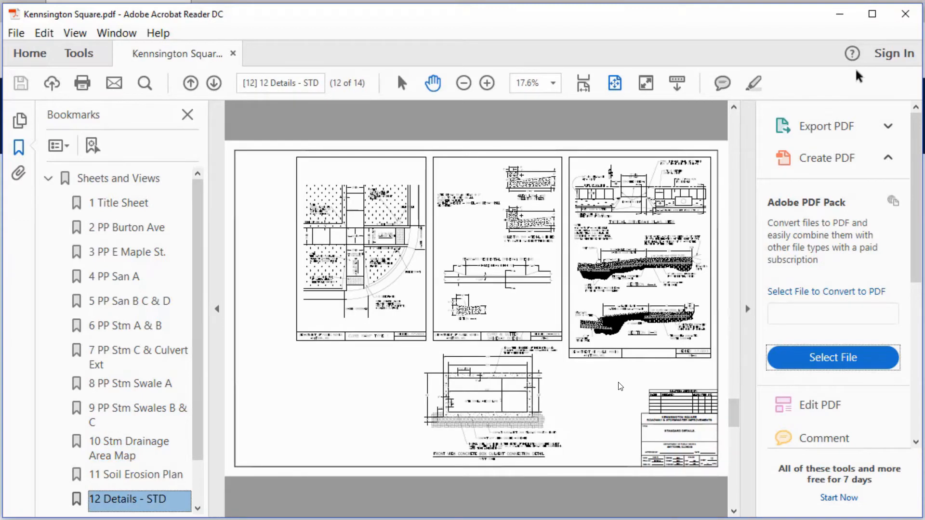
click(904, 14)
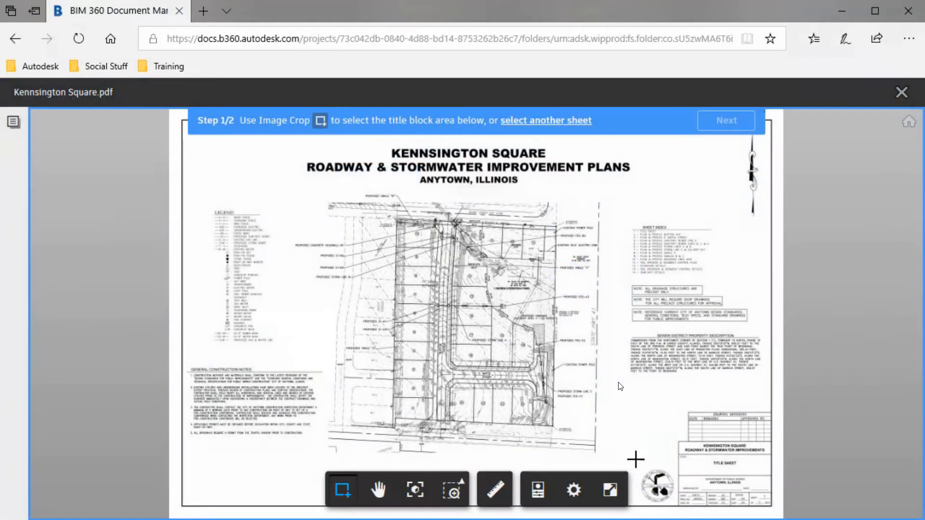
Crop the lower-right title block, map the Title field to the sheet number 1, and save it.
mouse_move(674, 439)
mouse_down()
mouse_move(710, 487)
mouse_move(773, 508)
mouse_up()
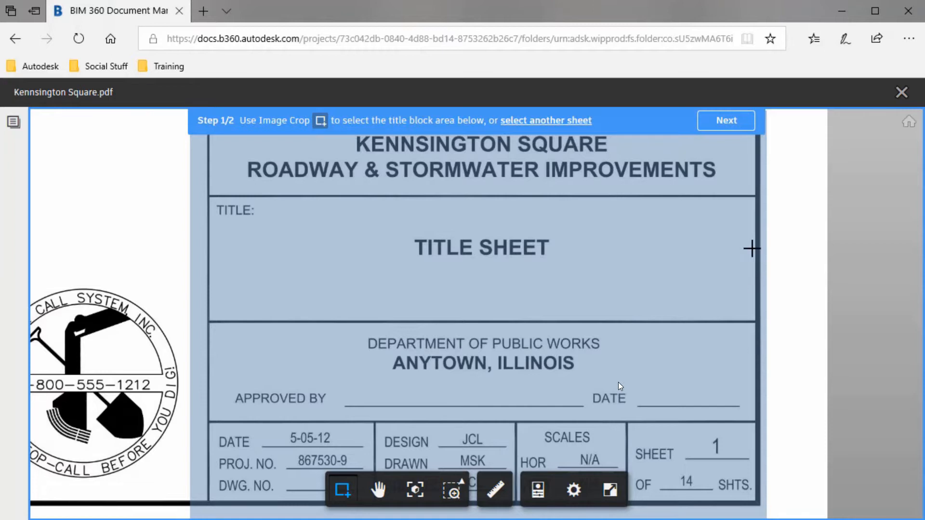
click(727, 124)
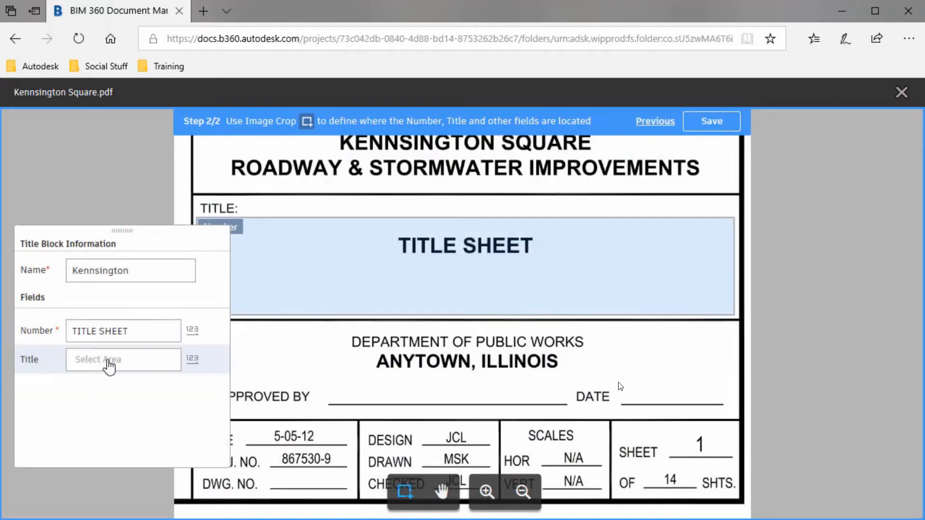
click(109, 365)
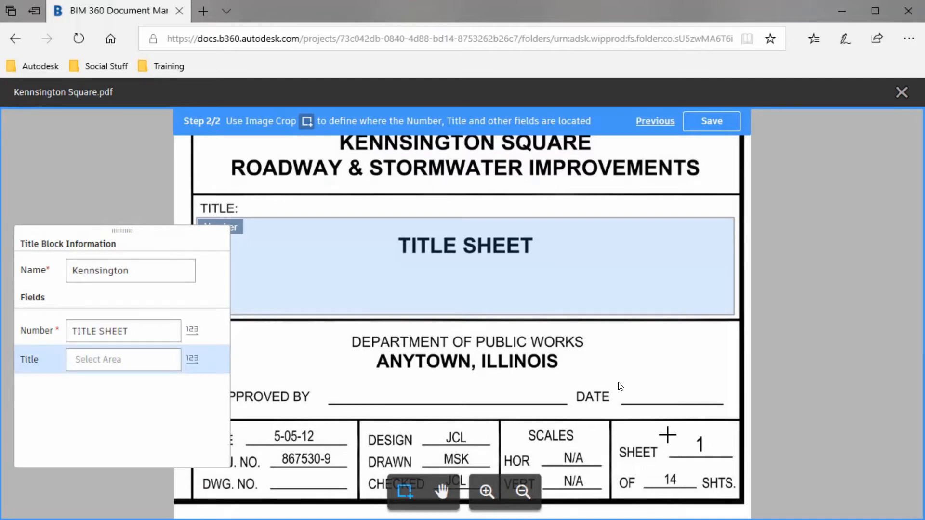
drag(673, 430, 731, 454)
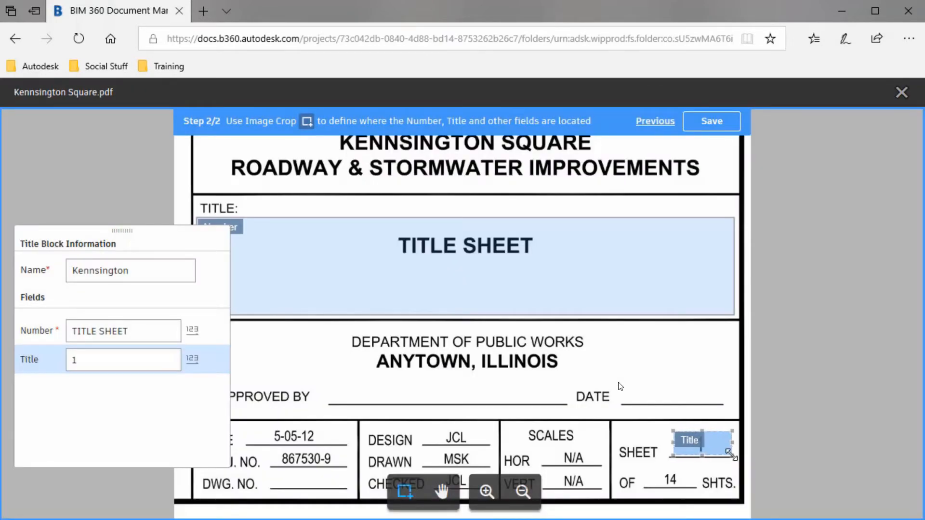
click(711, 127)
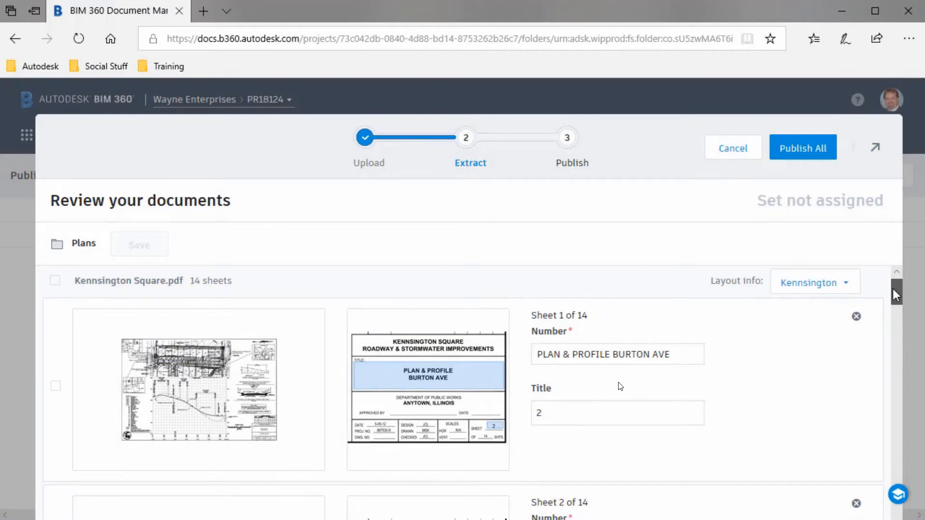
Scroll through the 14 extracted sheet numbers and titles, then publish them all.
drag(892, 288, 892, 290)
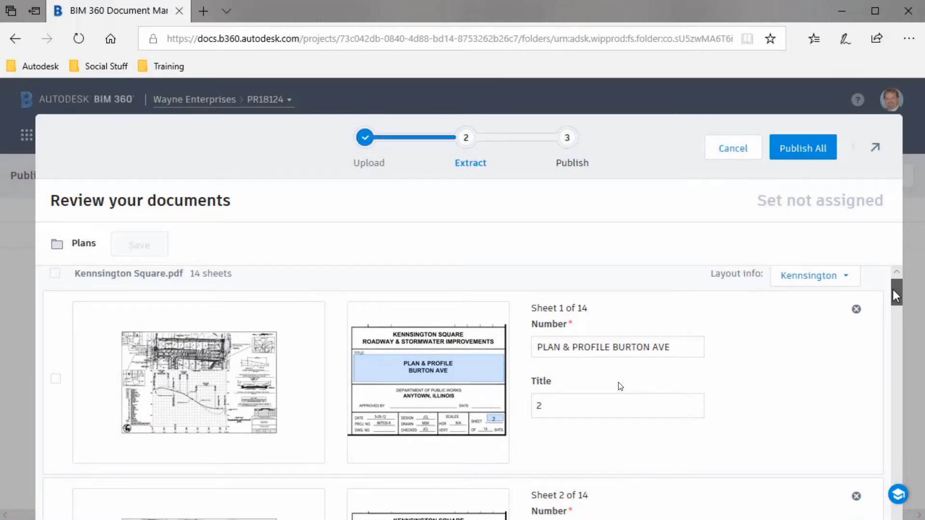
drag(892, 290, 899, 510)
click(795, 150)
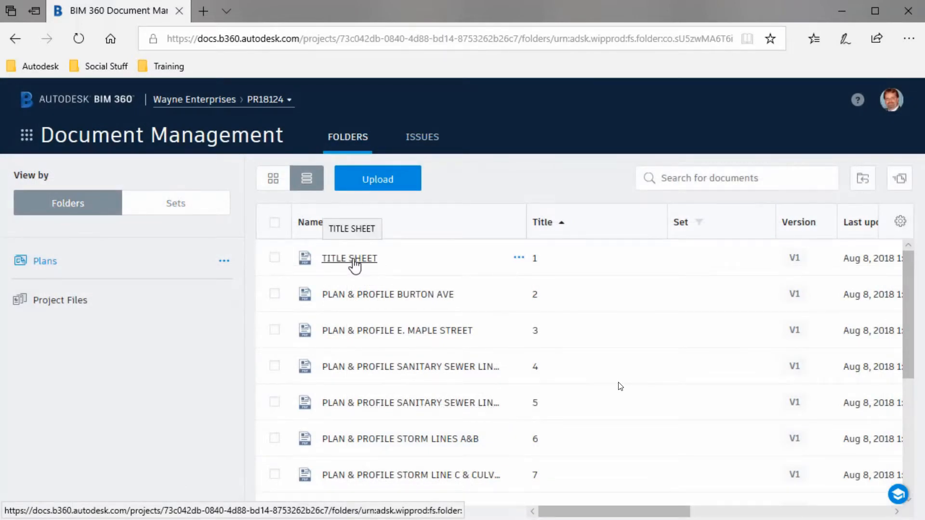
click(354, 260)
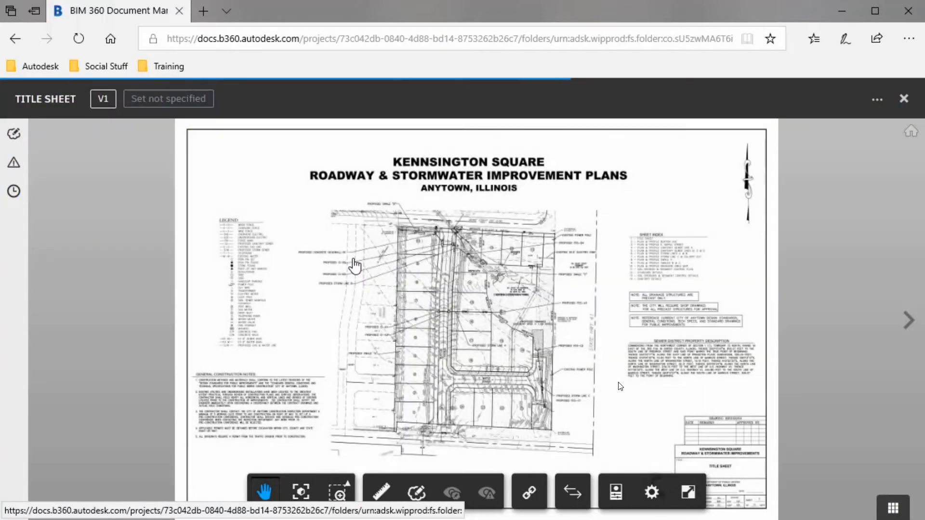
scroll(476, 318, up, 5)
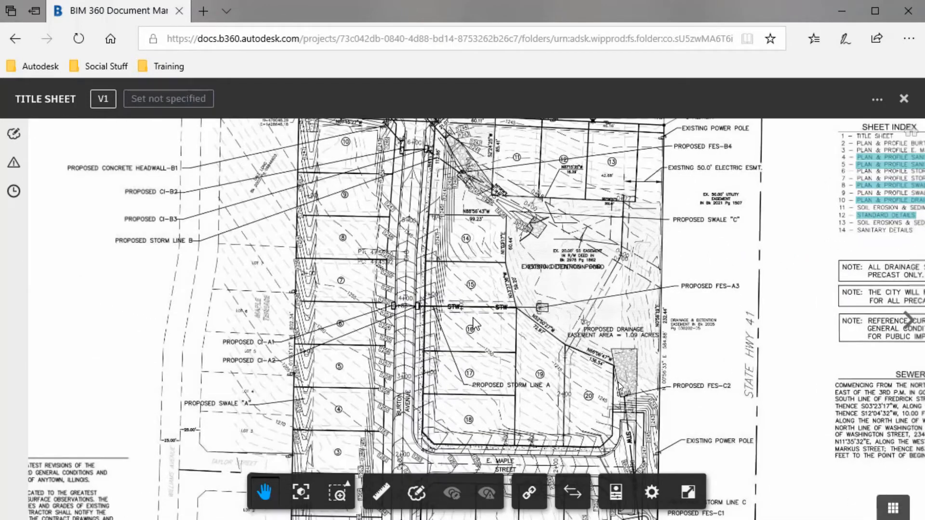
scroll(474, 319, up, 3)
scroll(473, 319, down, 8)
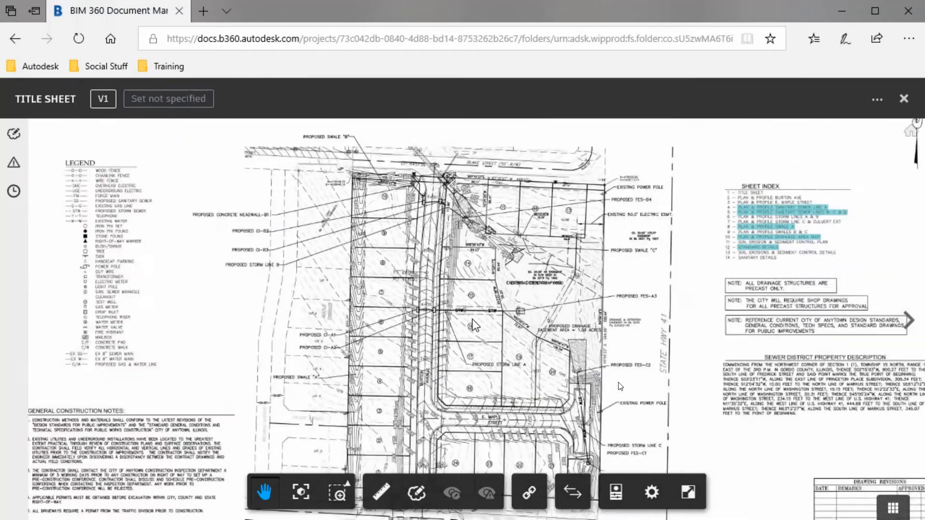
scroll(472, 319, down, 1)
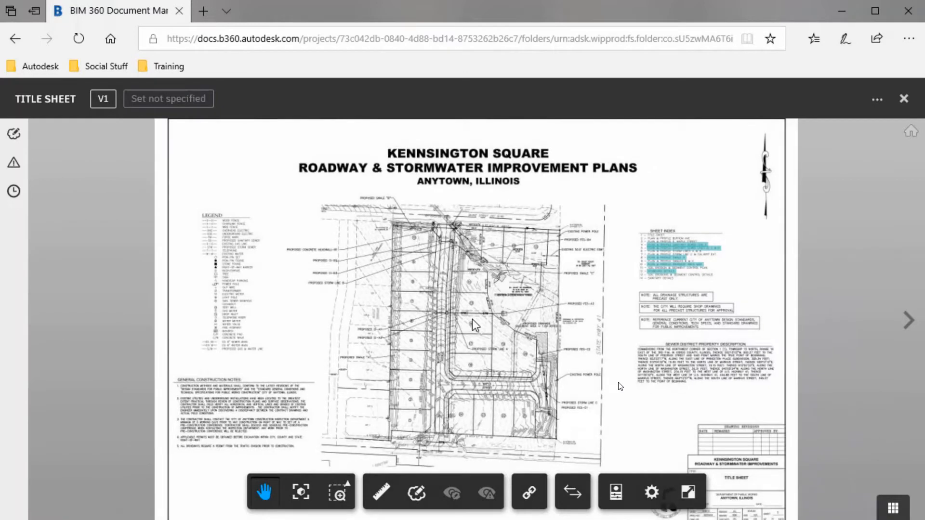
click(904, 102)
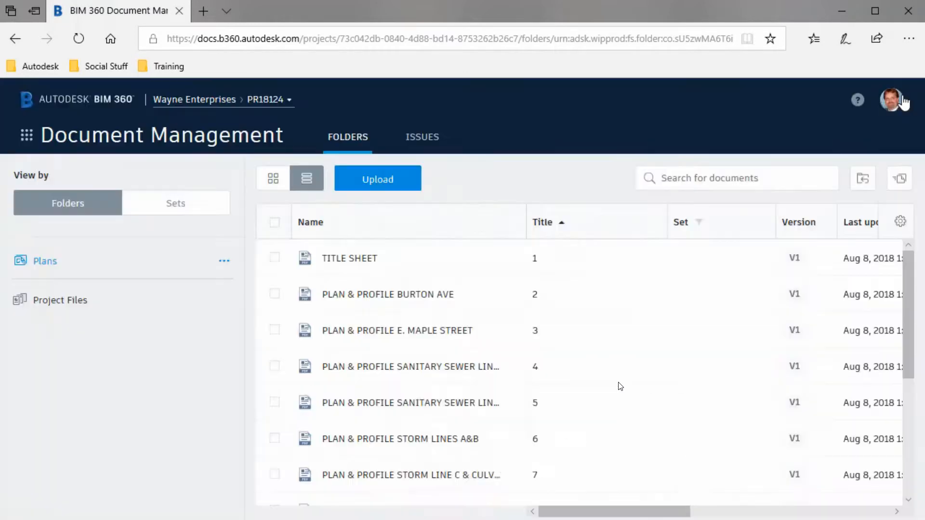
drag(910, 285, 911, 337)
click(359, 442)
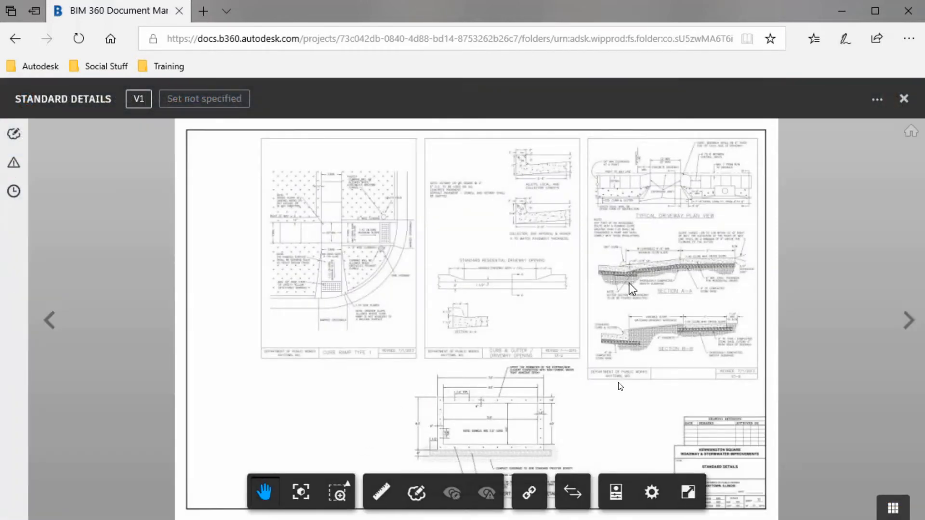
scroll(624, 288, up, 10)
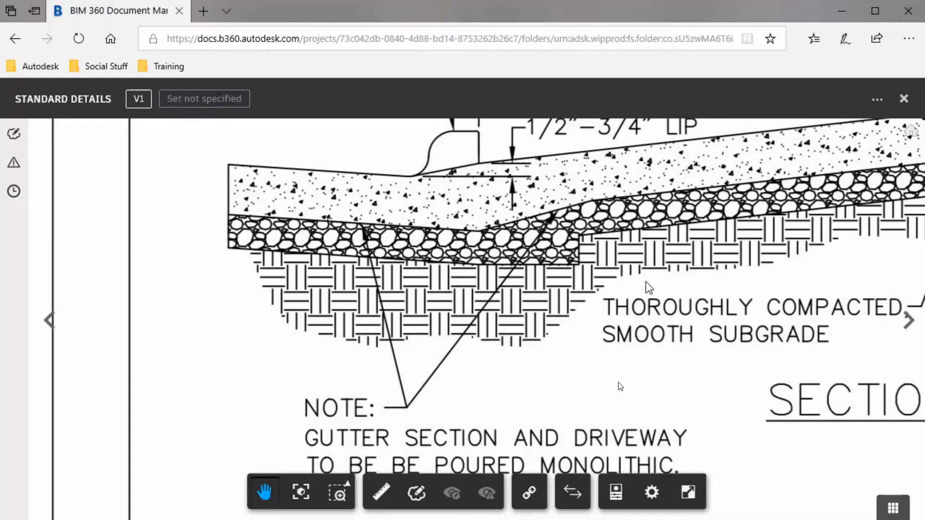
scroll(645, 283, down, 10)
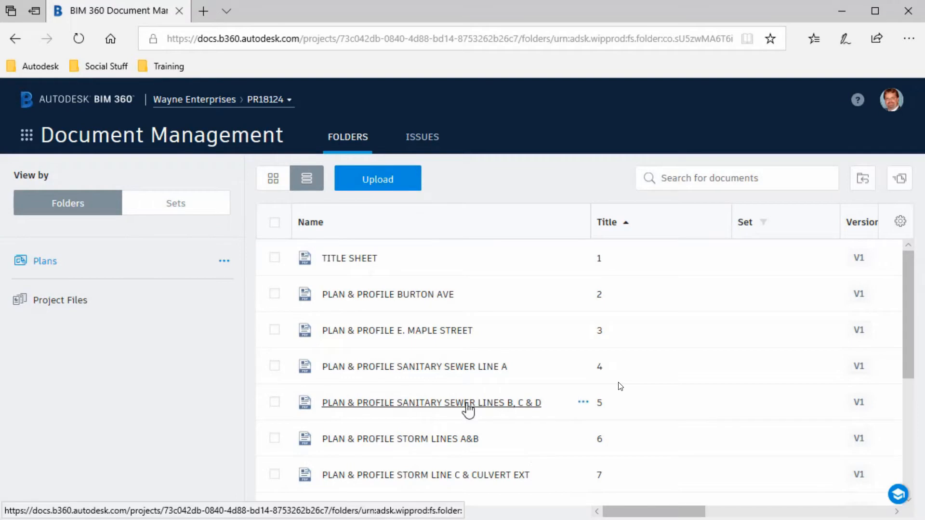
Open the Sanitary Sewer Lines B, C & D sheet and zoom and pan to its profile.
click(467, 403)
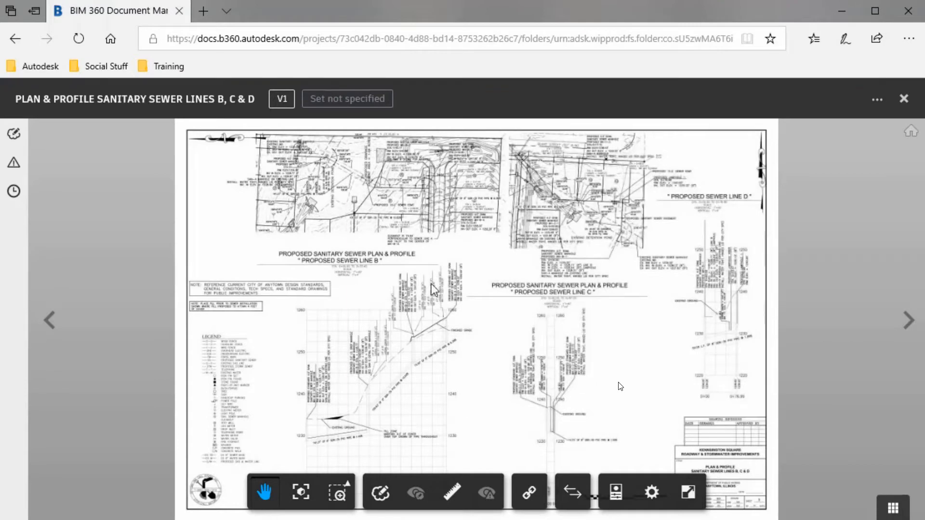
scroll(389, 195, up, 5)
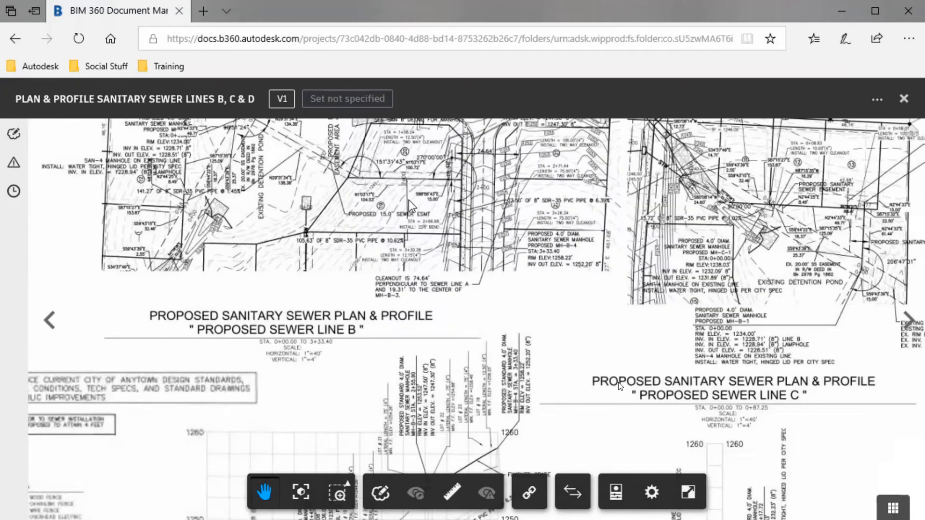
drag(461, 204, 351, 385)
mouse_move(491, 284)
mouse_down()
mouse_move(468, 387)
mouse_move(426, 411)
mouse_up()
scroll(574, 295, up, 2)
drag(599, 423, 452, 226)
drag(477, 385, 567, 148)
scroll(461, 312, down, 2)
scroll(460, 312, down, 1)
mouse_move(448, 389)
mouse_down()
mouse_move(493, 180)
mouse_move(476, 274)
mouse_move(493, 200)
mouse_move(477, 203)
mouse_up()
scroll(467, 262, up, 1)
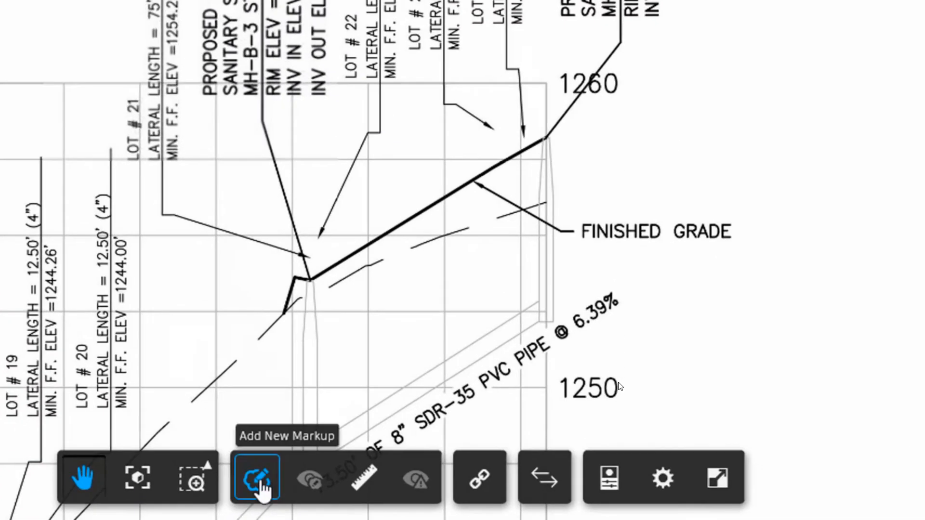
Draw a red revision cloud around the finished grade line near 1260.
click(263, 486)
click(159, 481)
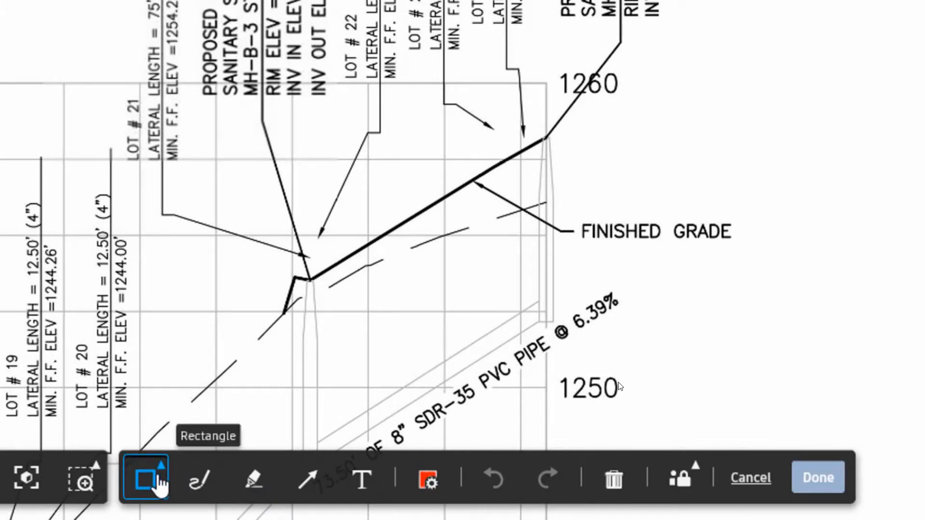
click(165, 481)
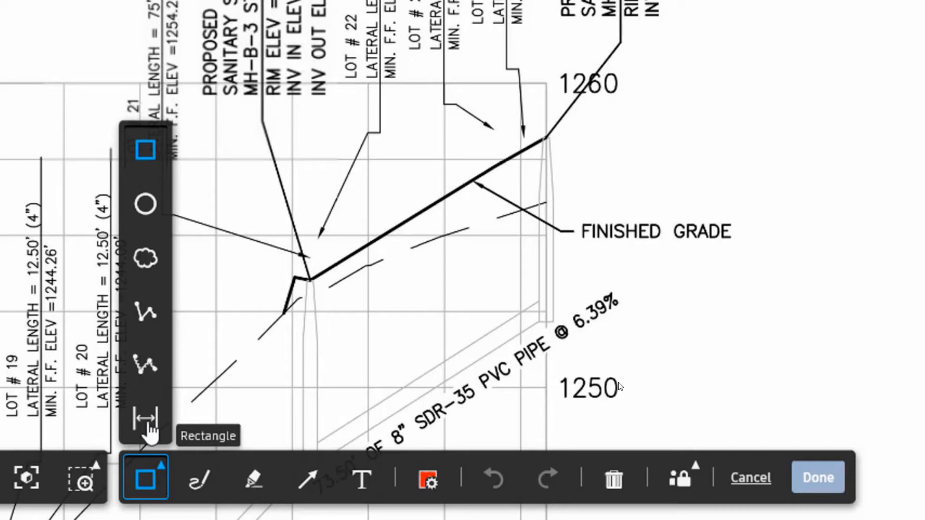
click(144, 365)
mouse_move(282, 263)
mouse_down()
mouse_move(301, 215)
mouse_move(361, 151)
mouse_move(493, 99)
mouse_move(542, 127)
mouse_move(533, 140)
mouse_move(440, 157)
mouse_move(303, 264)
mouse_up()
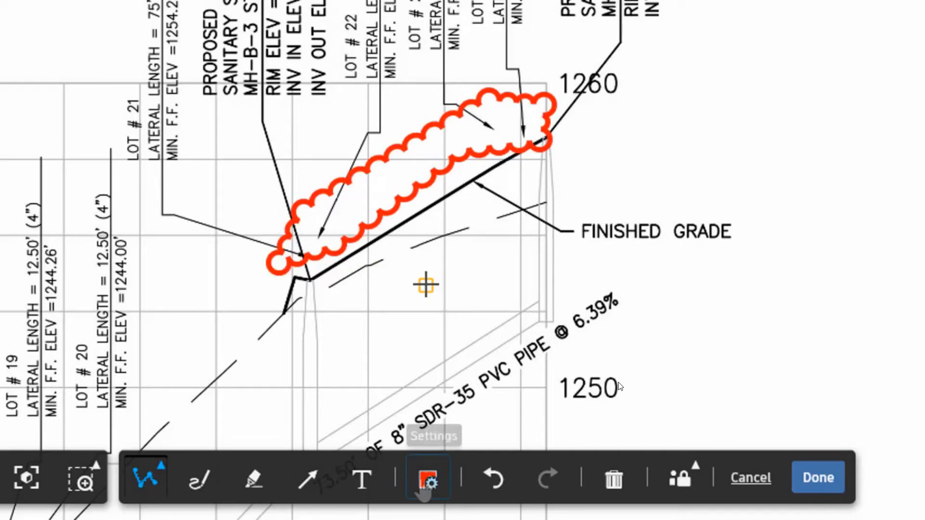
Add the small-font note 'Lateral do not show in Profile. Please revise.' and save the markup.
click(427, 480)
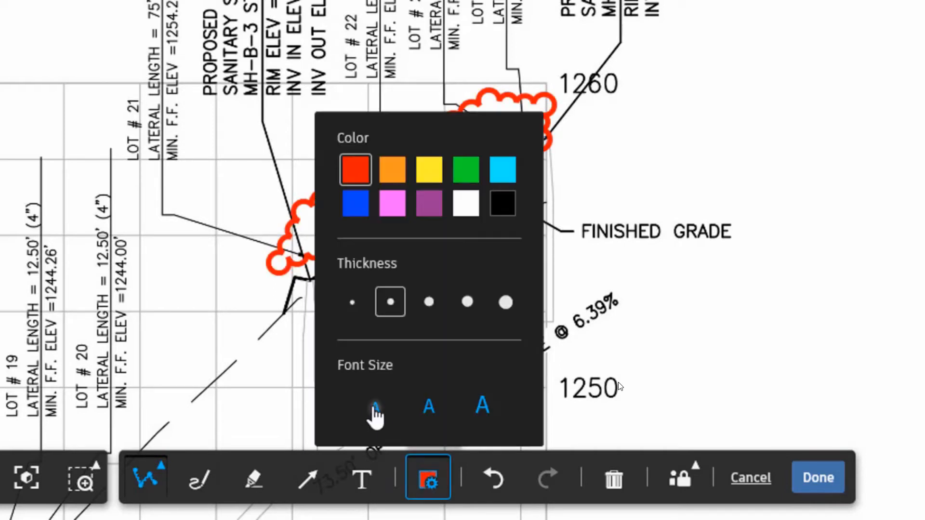
click(373, 410)
click(362, 480)
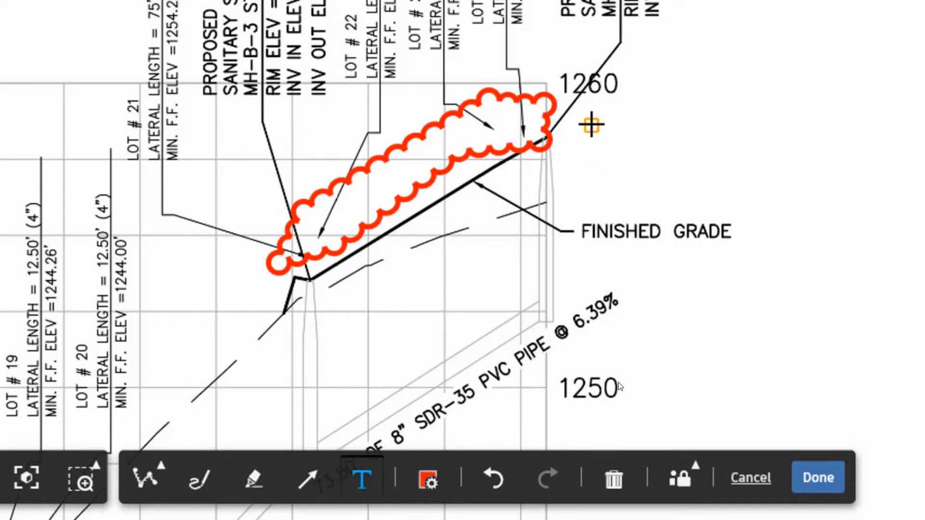
click(592, 125)
text(Lateral do not show in Profile. Please re)
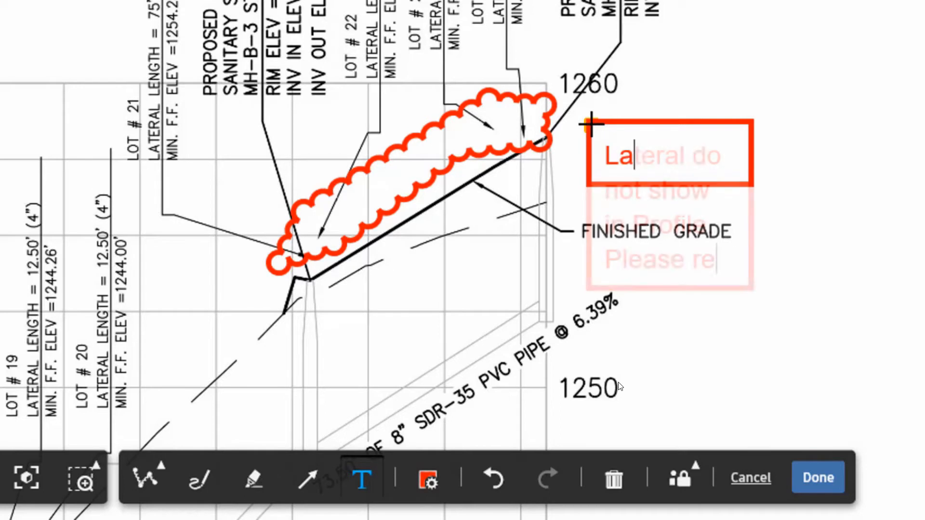
text(vise.)
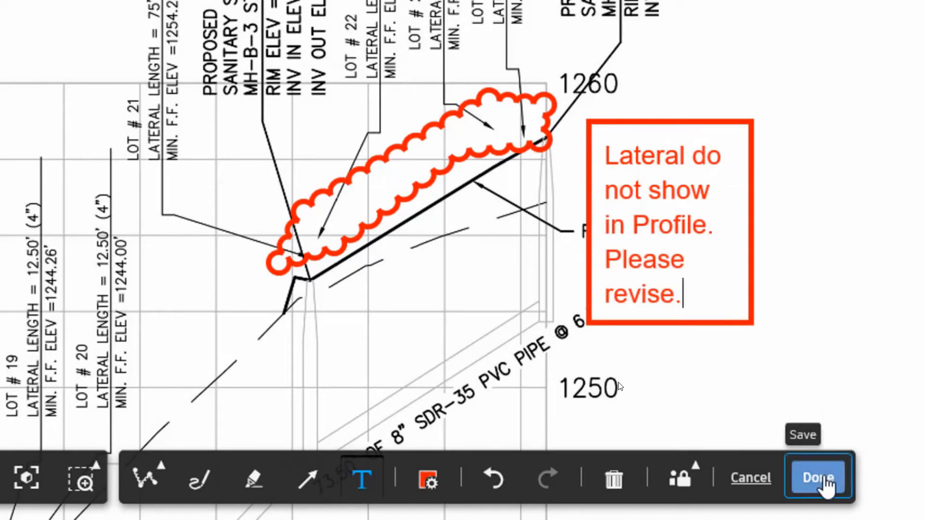
click(827, 481)
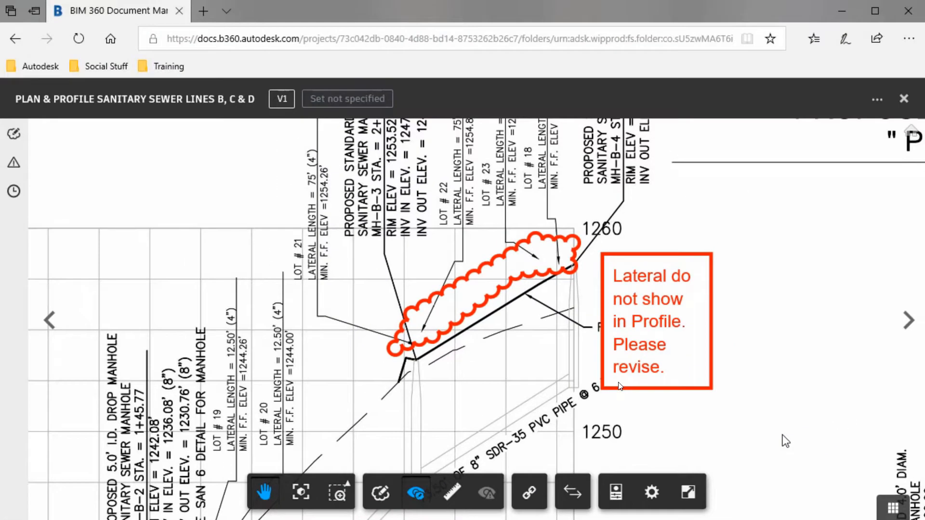
Pin a new issue on the cloud, titled 'Please Revise' with a description about missing laterals.
scroll(343, 279, down, 3)
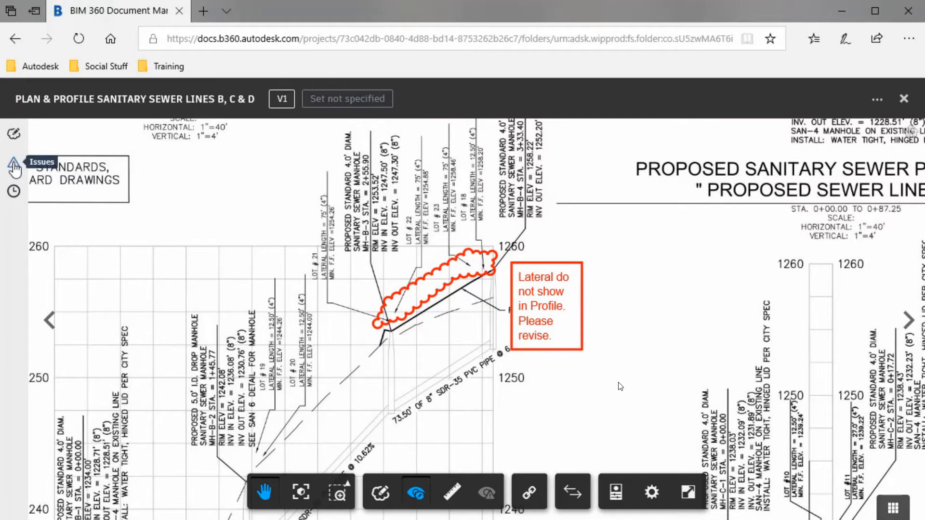
click(14, 167)
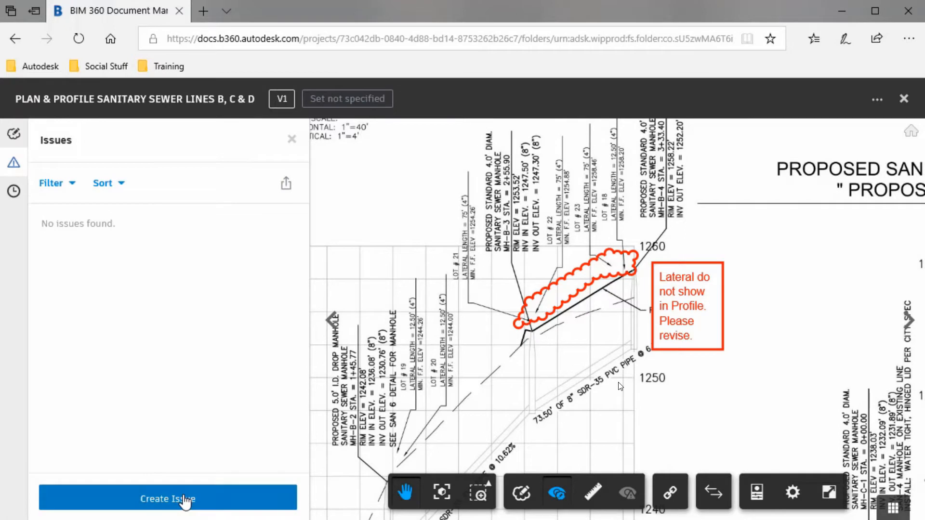
click(185, 501)
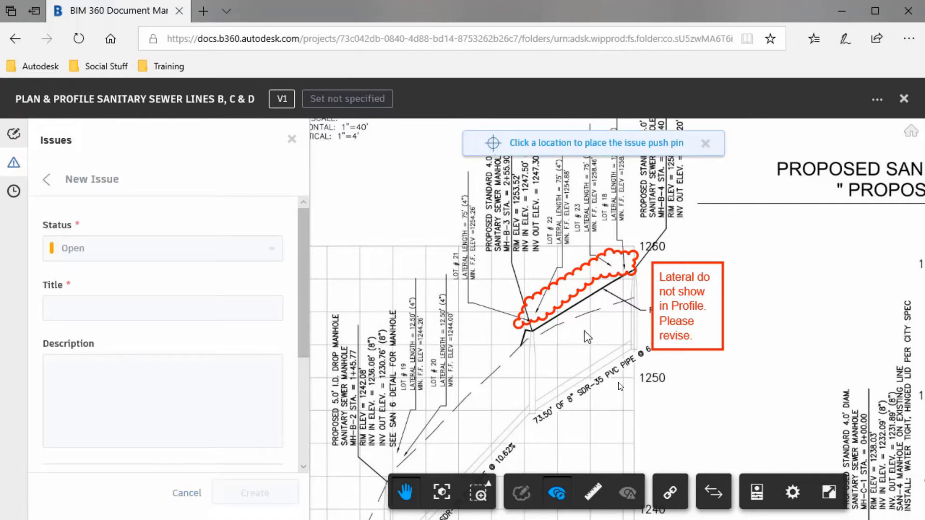
click(618, 270)
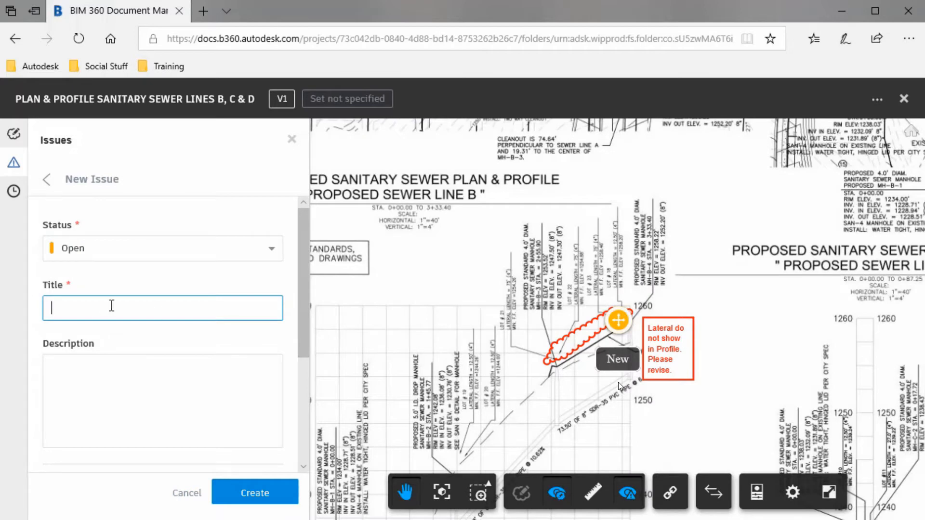
text(Please Revise)
click(69, 361)
text(Laterals are not showing in Profile view.  Please add geometry to correspond with notes.)
Assign the issue to a team member, due Aug 10, create it, and close the sheet.
drag(304, 277, 302, 384)
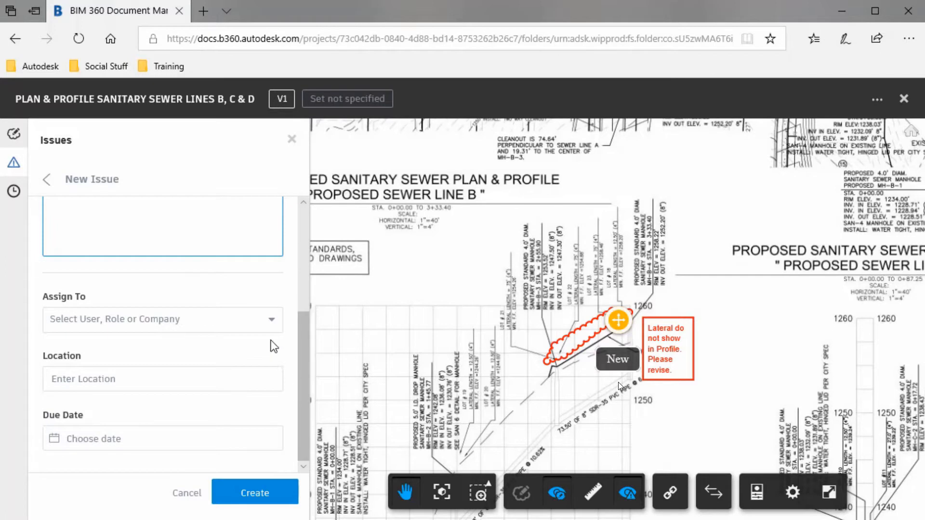
click(271, 321)
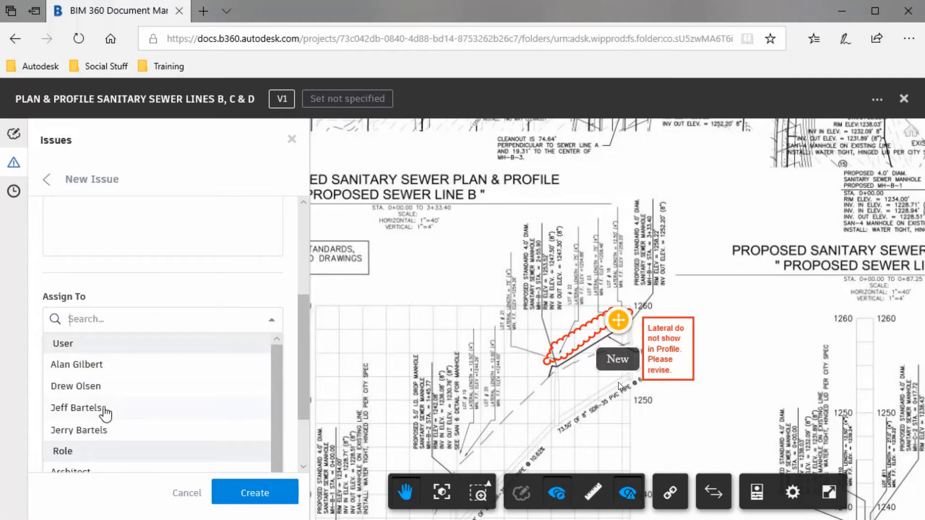
click(103, 409)
click(101, 439)
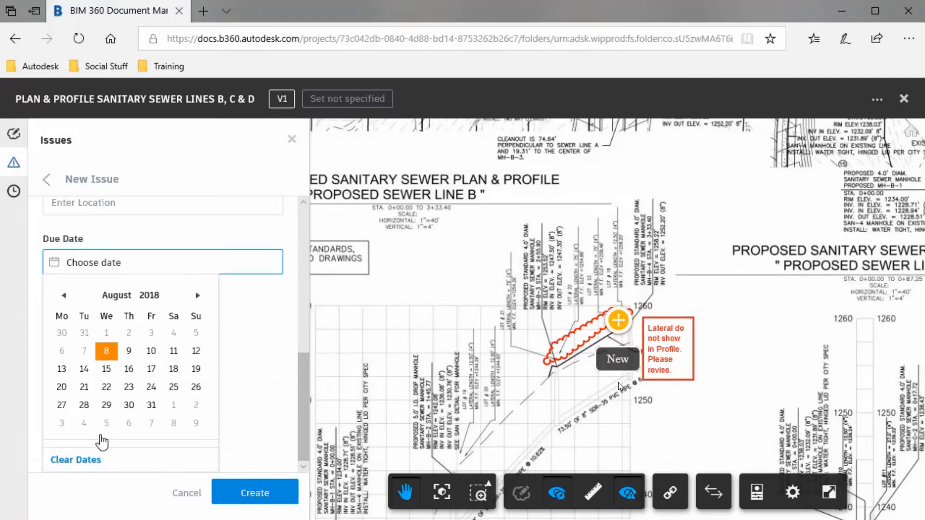
click(157, 355)
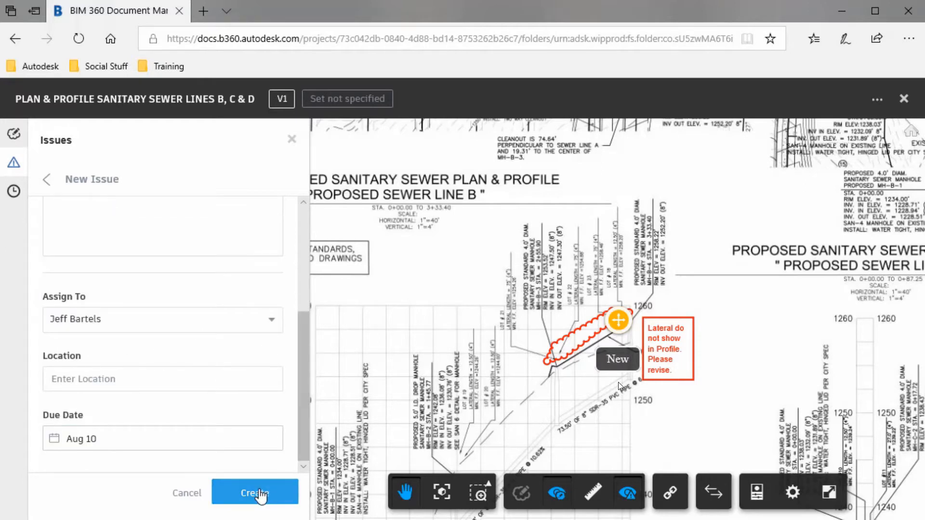
click(260, 493)
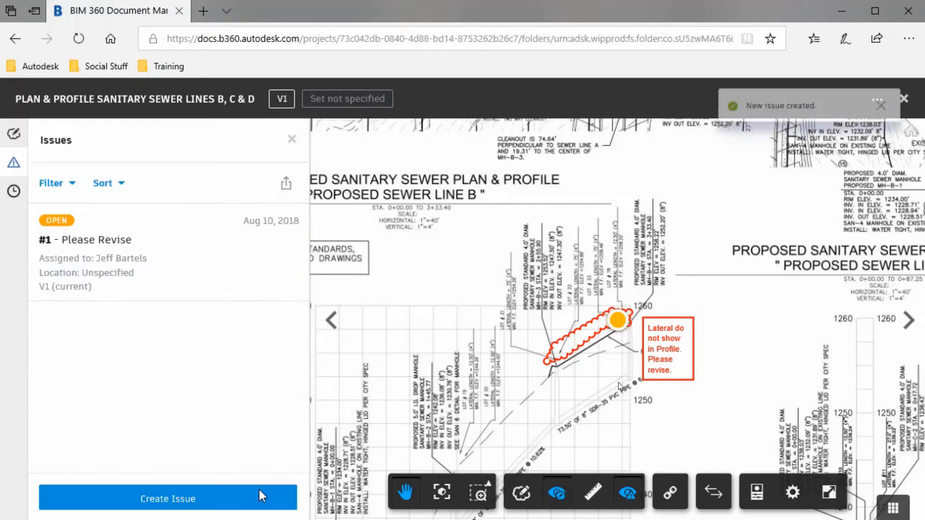
click(903, 98)
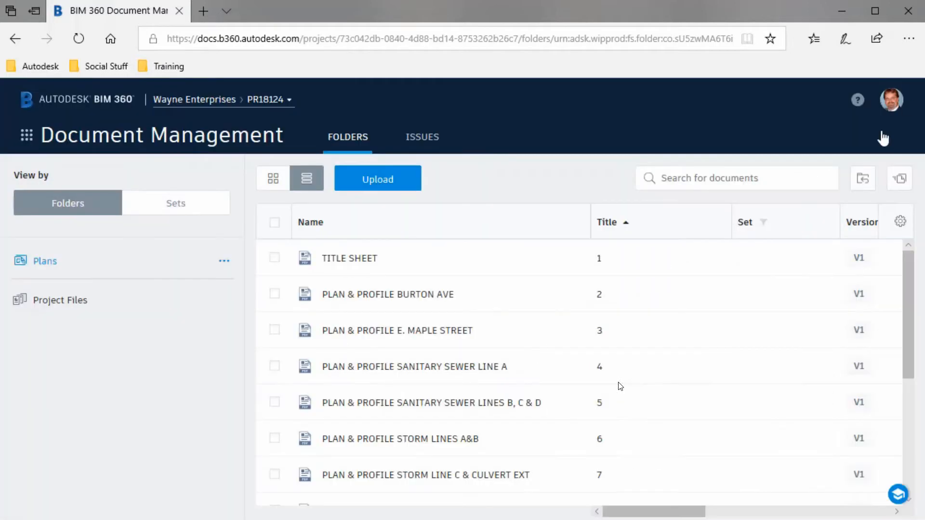
Go from the Issues list to the Project Home page via the apps grid.
drag(624, 512, 752, 512)
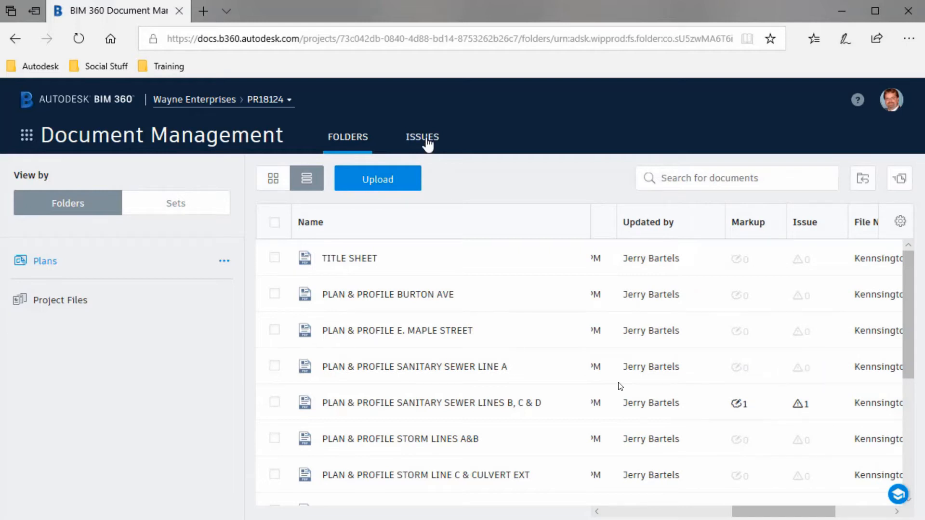
click(427, 141)
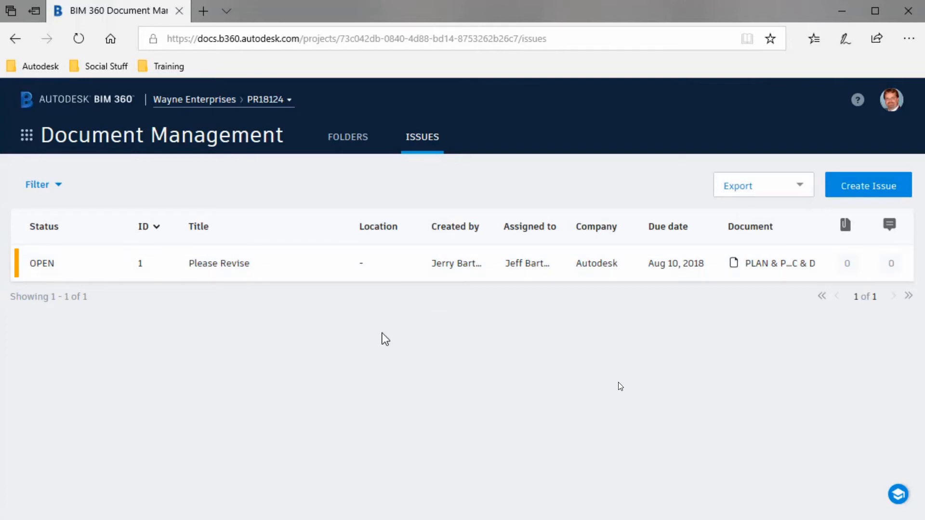
click(27, 135)
click(66, 205)
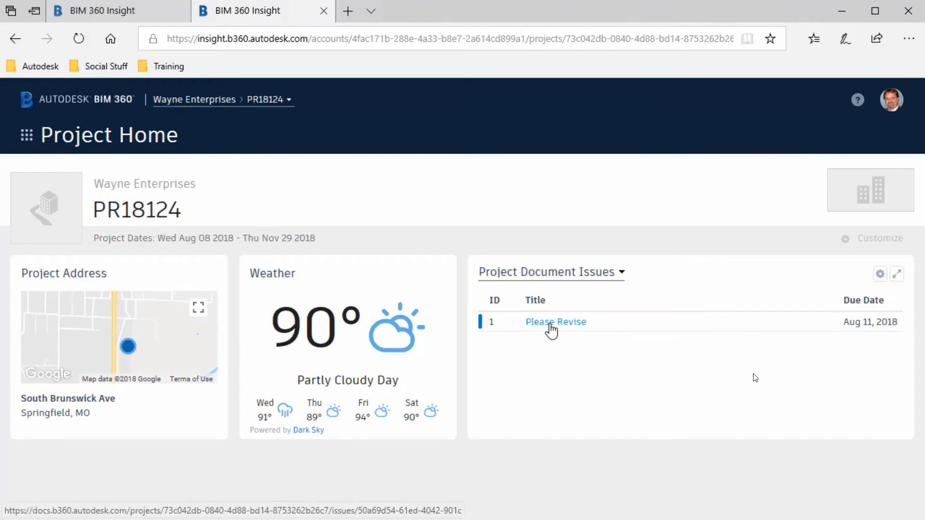
Review the Please Revise issue's official response and Answered status, then close it.
click(550, 324)
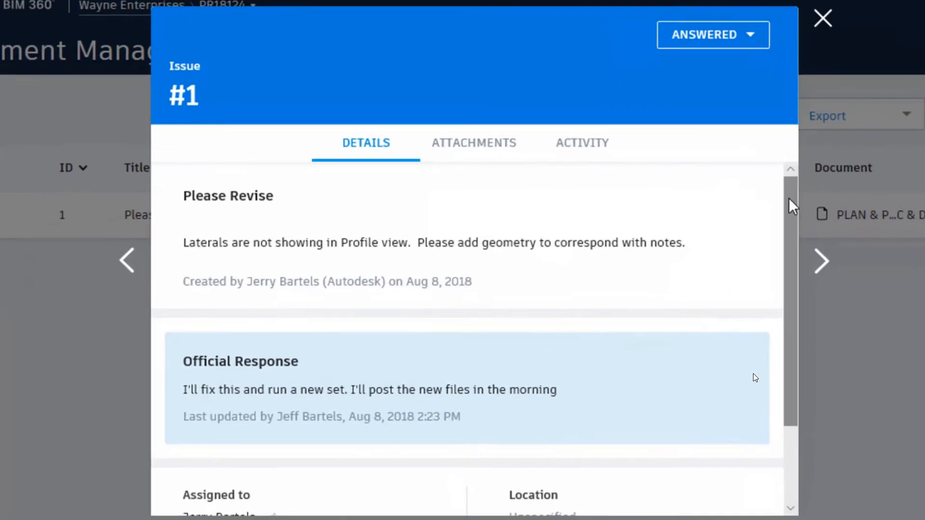
drag(789, 198, 785, 322)
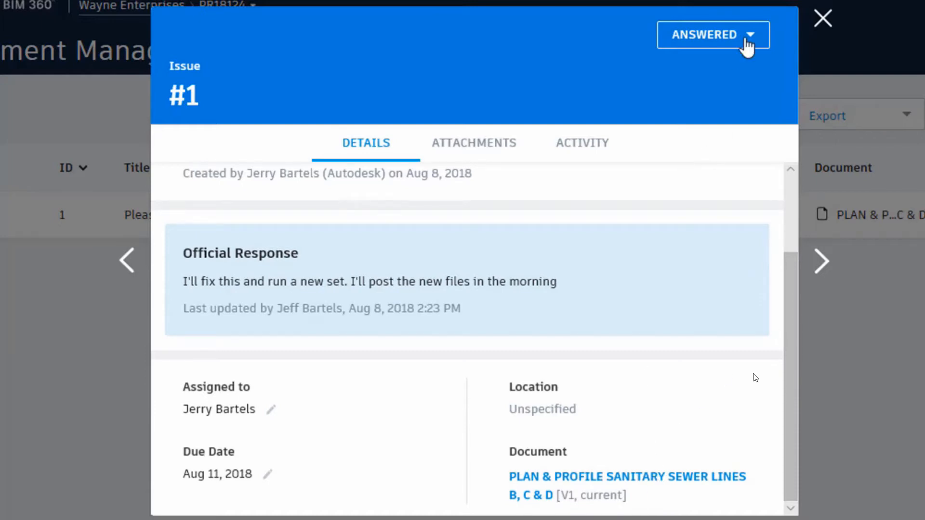
click(750, 38)
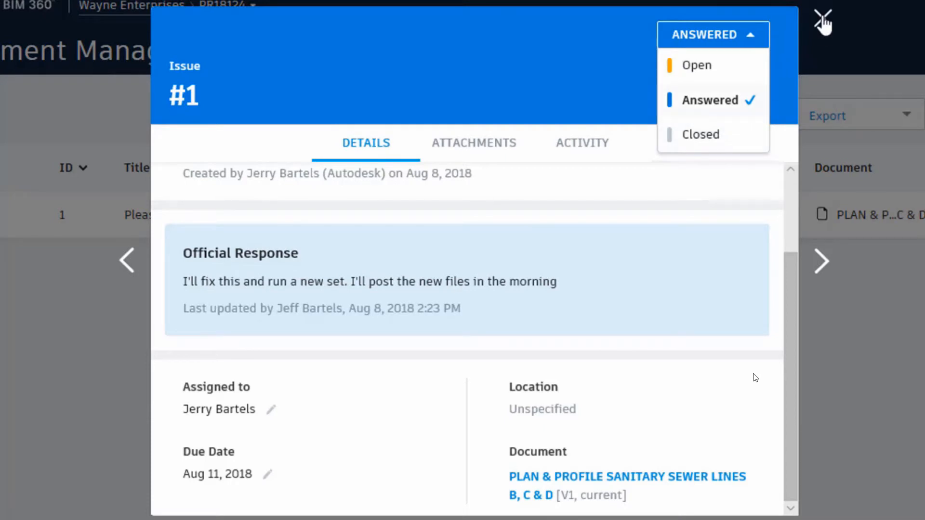
click(824, 19)
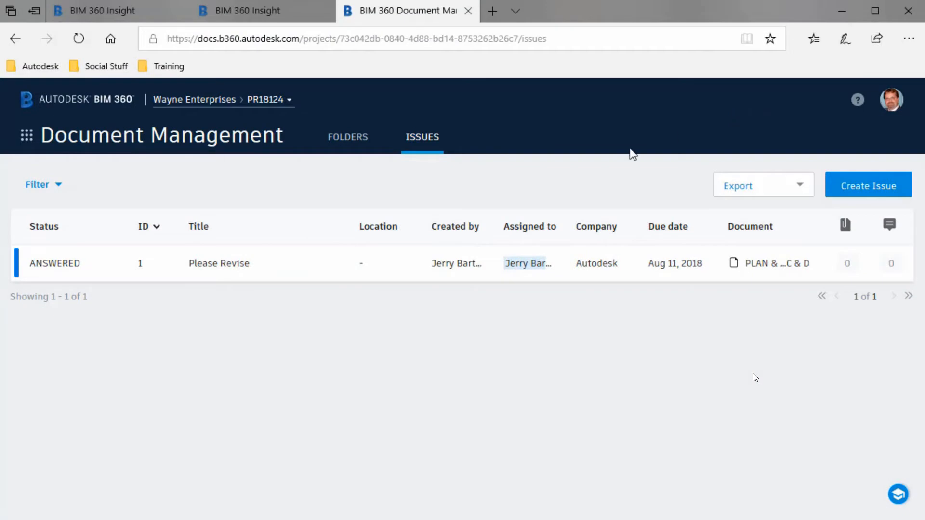
Open Project Admin's activity log and scroll through the Issue 1 answered and reassigned entries.
click(26, 139)
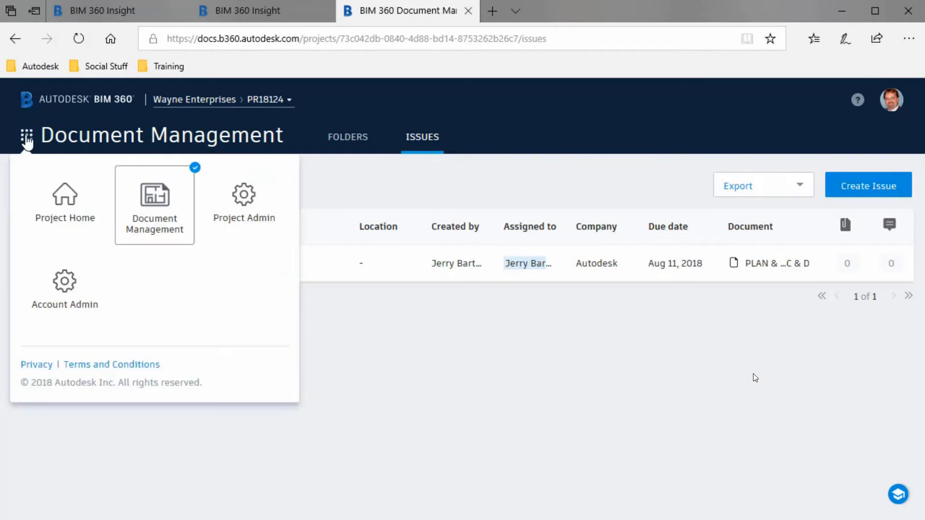
click(243, 208)
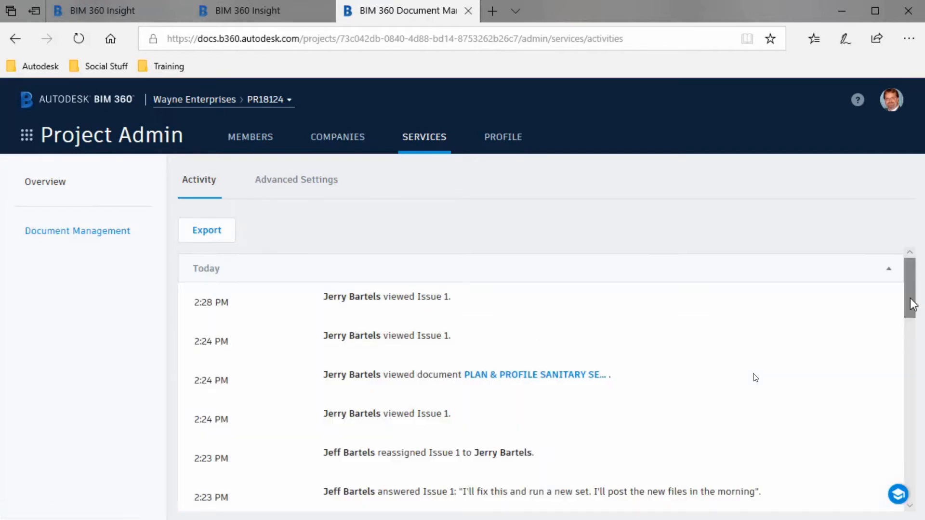
scroll(911, 308, down, 1)
scroll(754, 377, down, 4)
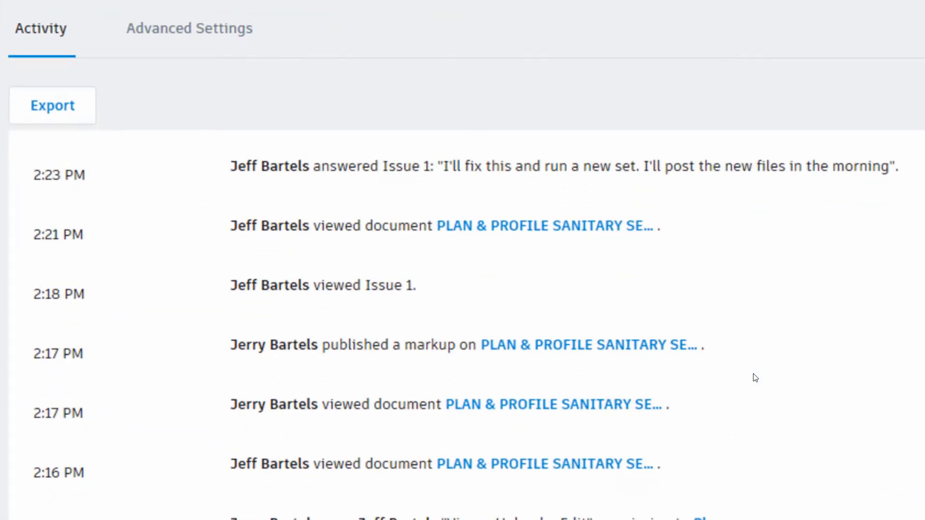
scroll(754, 377, up, 2)
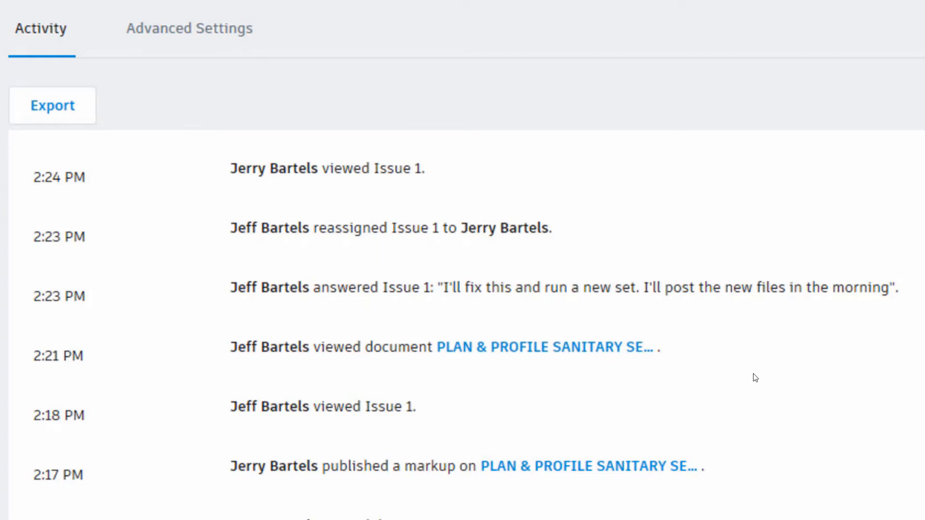
scroll(755, 377, up, 1)
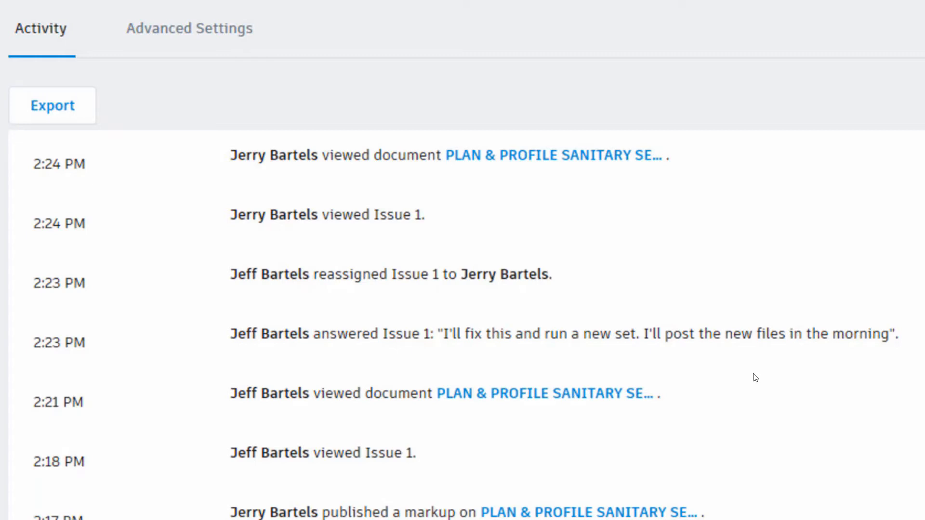
scroll(755, 377, up, 1)
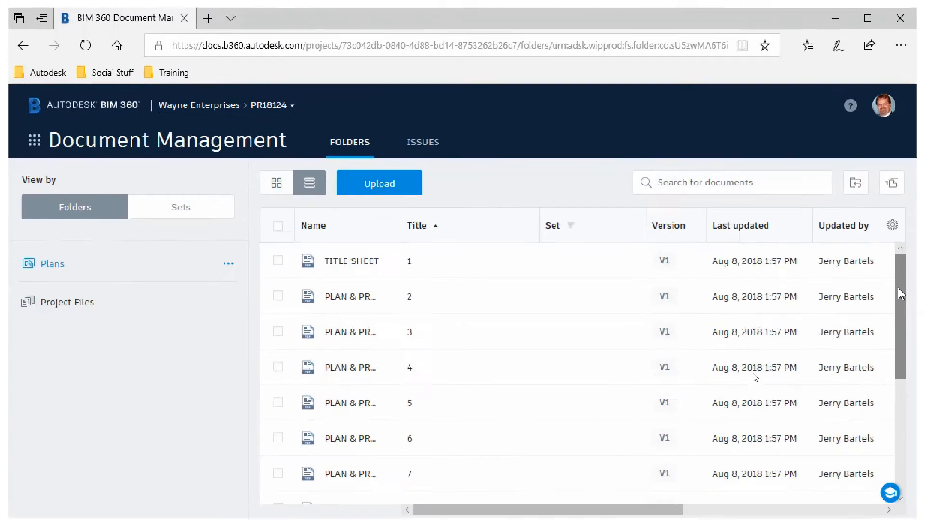
From the sheet's V2 badge, open Version History, keep V1 and V2 checked, and Compare.
scroll(841, 308, down, 1)
drag(905, 316, 895, 411)
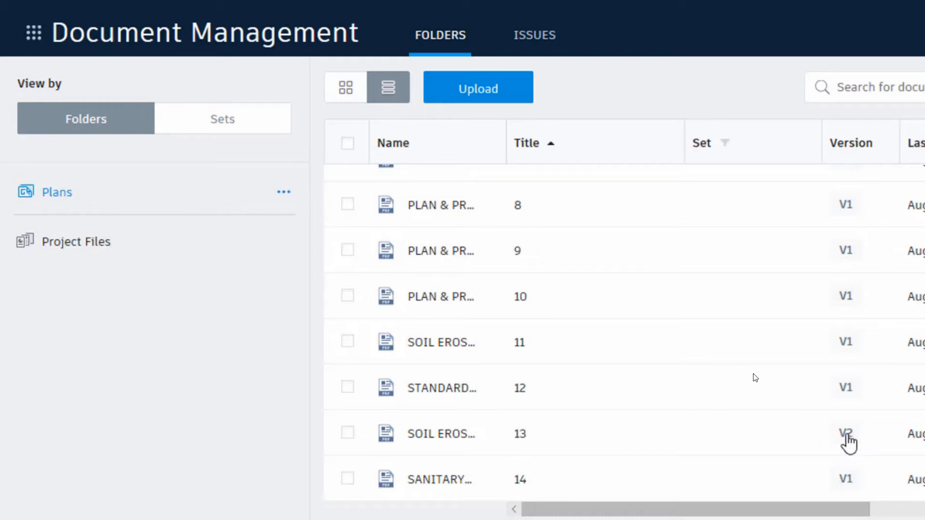
click(846, 434)
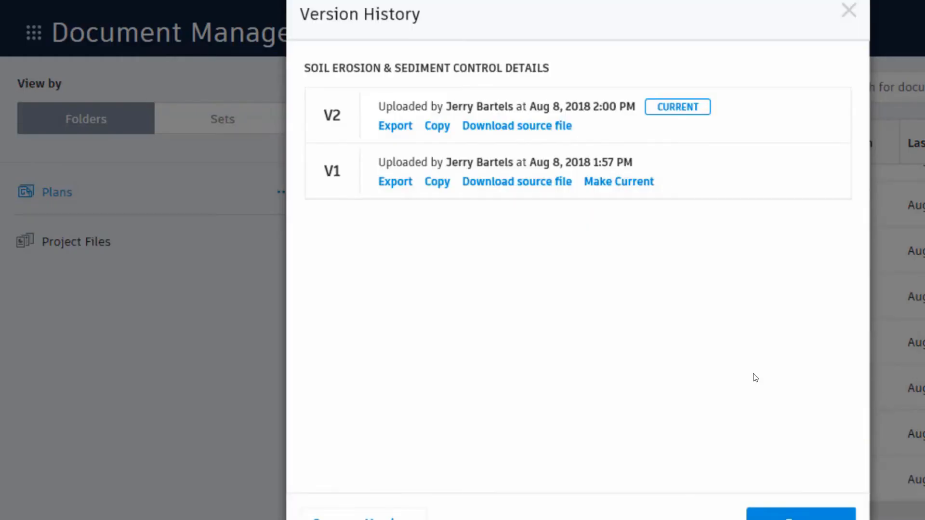
scroll(754, 378, down, 1)
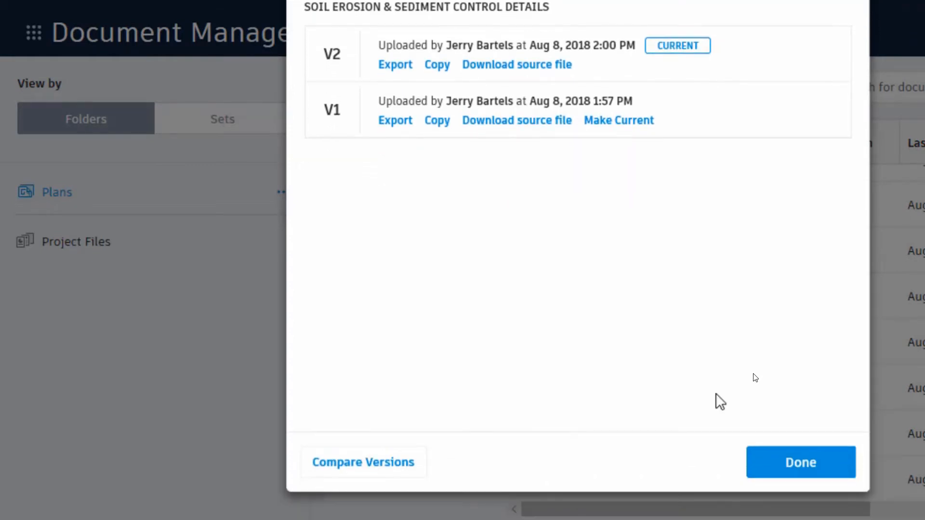
click(373, 463)
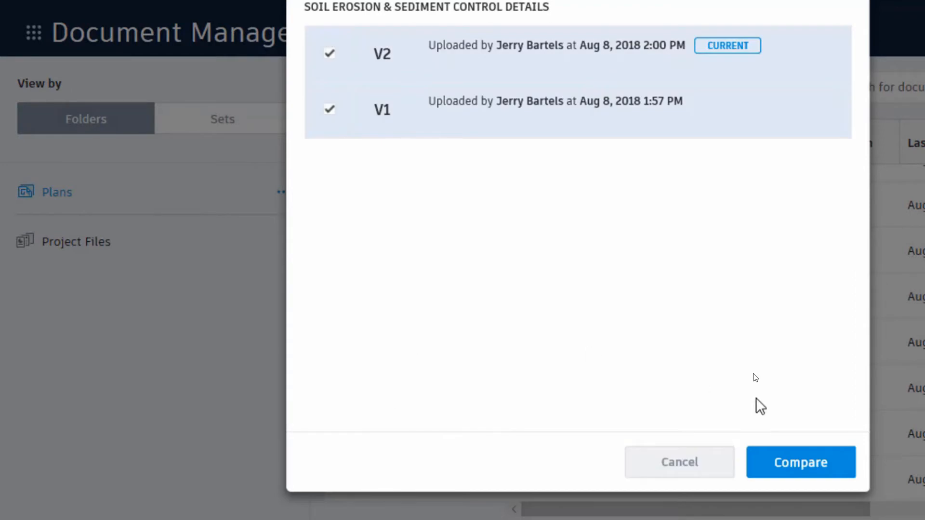
click(791, 463)
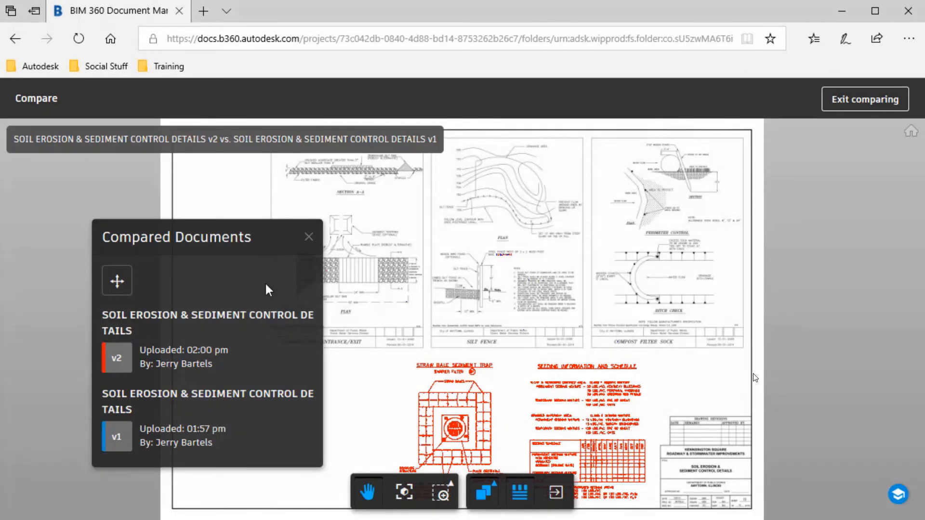
Move the Compared Documents panel aside and frame the whole sheet.
drag(247, 237, 167, 189)
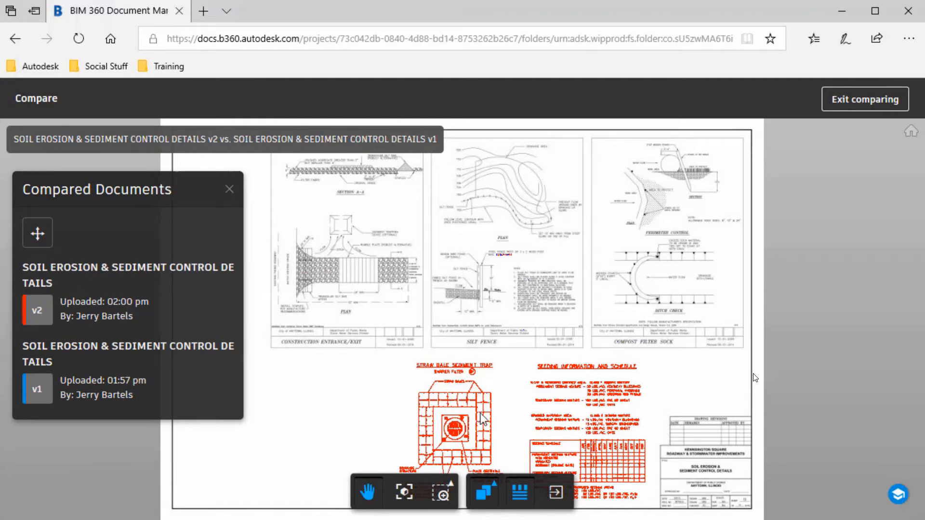
drag(509, 424, 501, 350)
scroll(506, 366, up, 1)
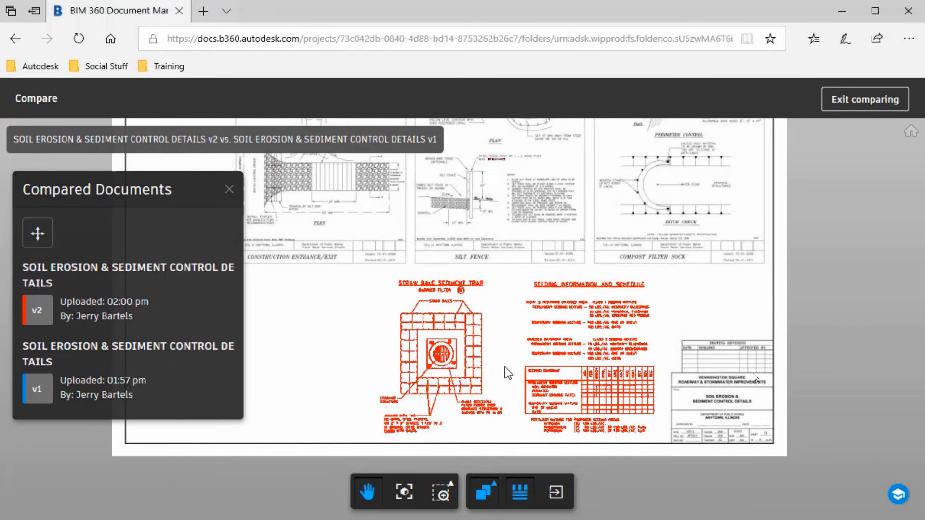
scroll(507, 372, up, 5)
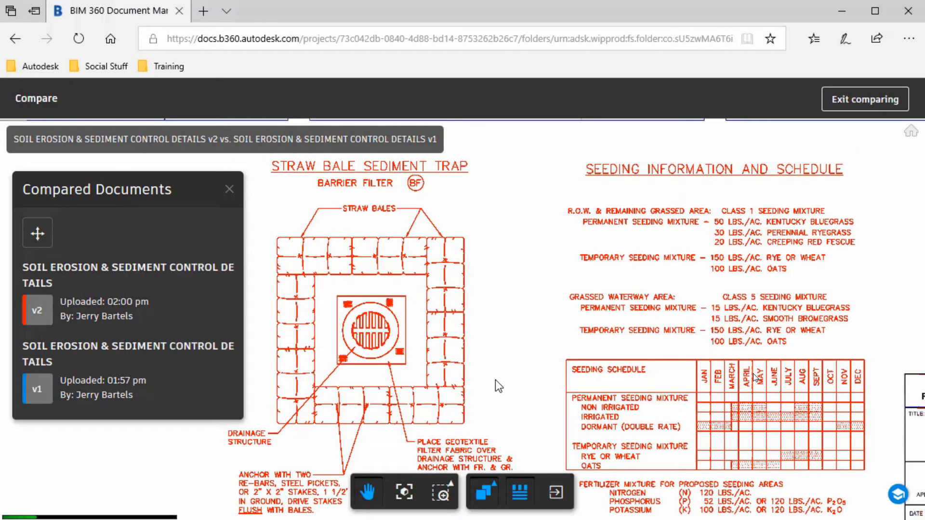
scroll(502, 383, down, 5)
scroll(507, 379, down, 2)
drag(505, 284, 510, 310)
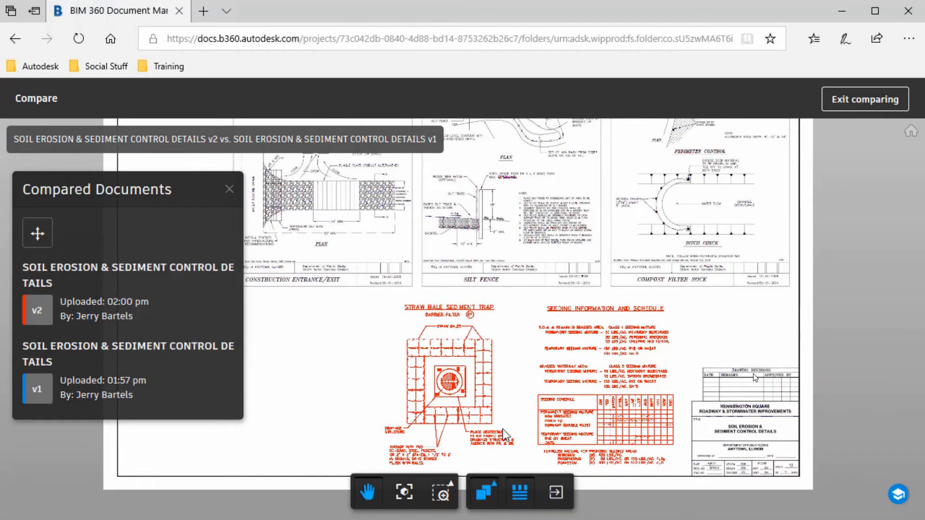
Switch to Side By Side and slide the divider across to the straw bale detail.
click(484, 491)
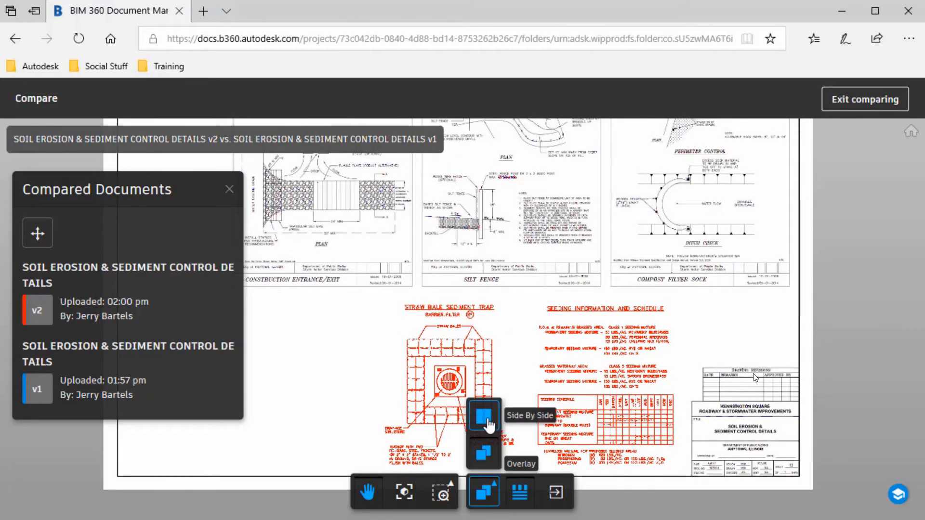
click(484, 417)
drag(463, 353, 310, 359)
drag(388, 364, 706, 384)
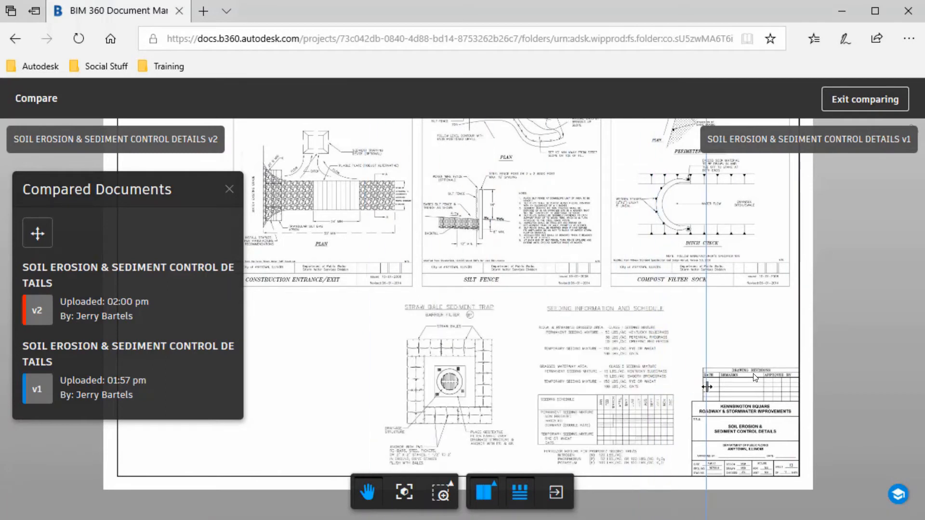
Return to Overlay and zoom in on the silt fence plan title and notes.
click(491, 492)
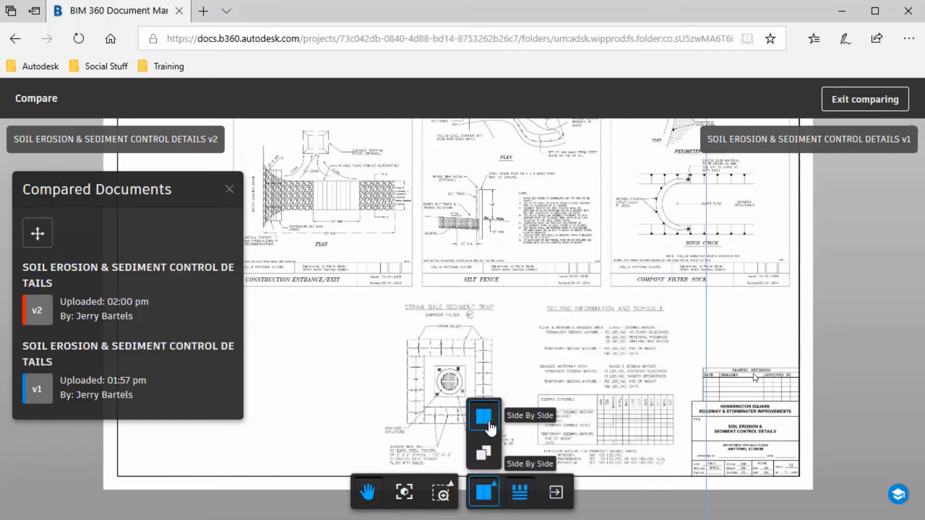
click(486, 455)
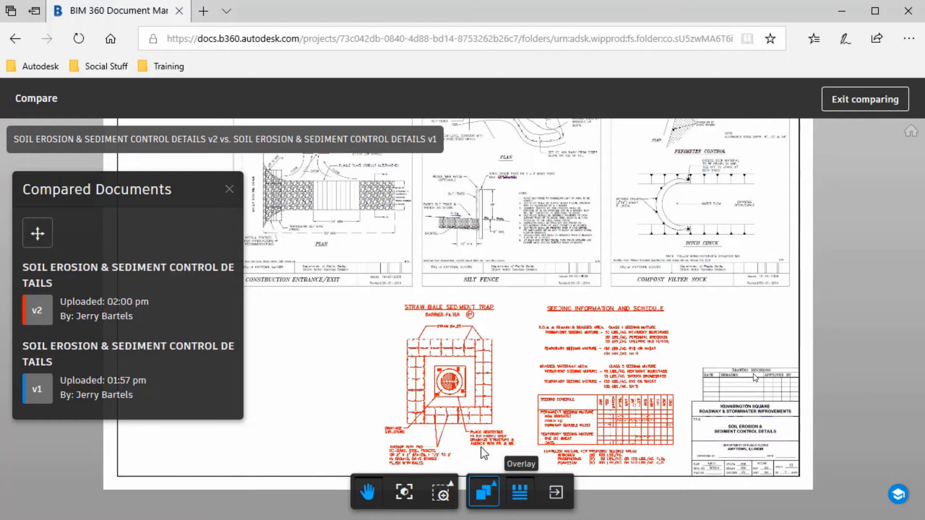
mouse_move(459, 252)
mouse_down()
mouse_move(564, 349)
mouse_move(570, 370)
mouse_up()
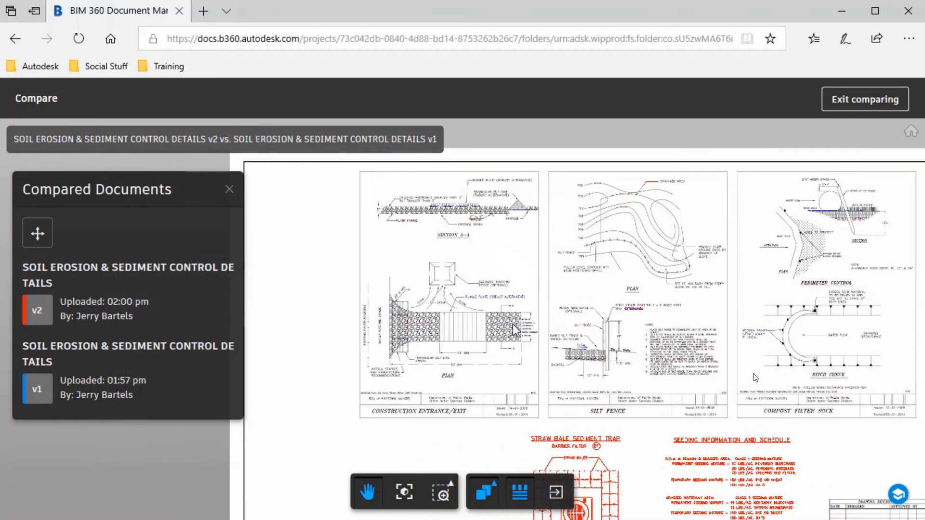
scroll(501, 313, up, 4)
scroll(501, 314, up, 5)
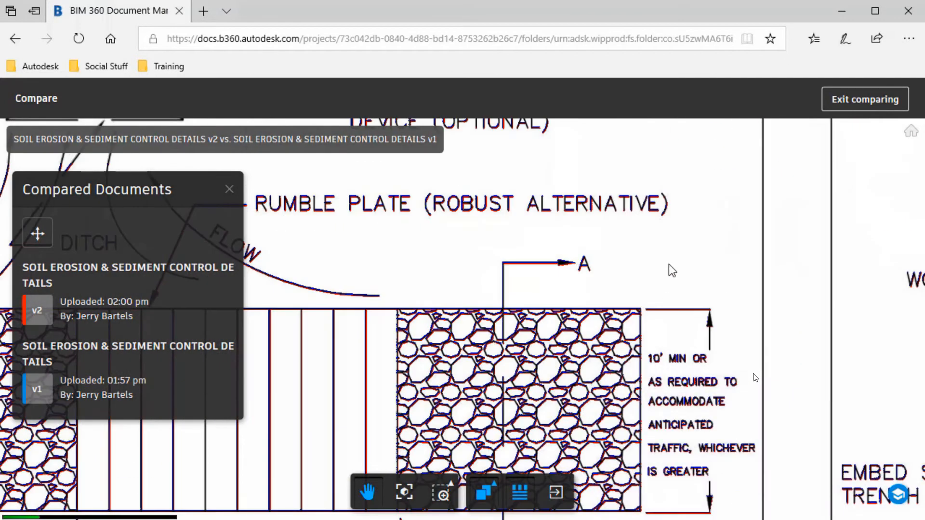
drag(532, 267, 389, 261)
drag(612, 222, 420, 197)
mouse_move(769, 296)
mouse_down()
mouse_move(671, 302)
mouse_move(562, 327)
mouse_move(518, 352)
mouse_up()
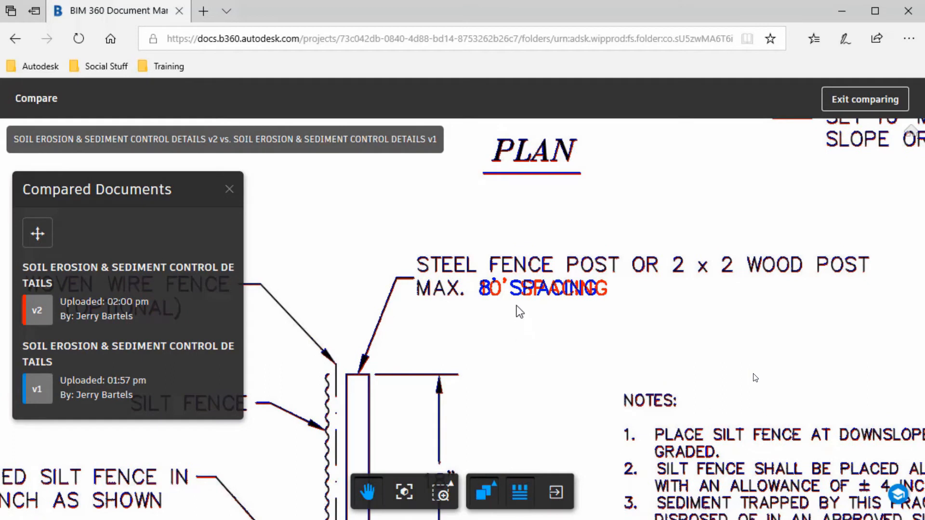
Split to Side By Side again, revealing v1's 8' post spacing against v2's 10'.
click(490, 494)
click(485, 426)
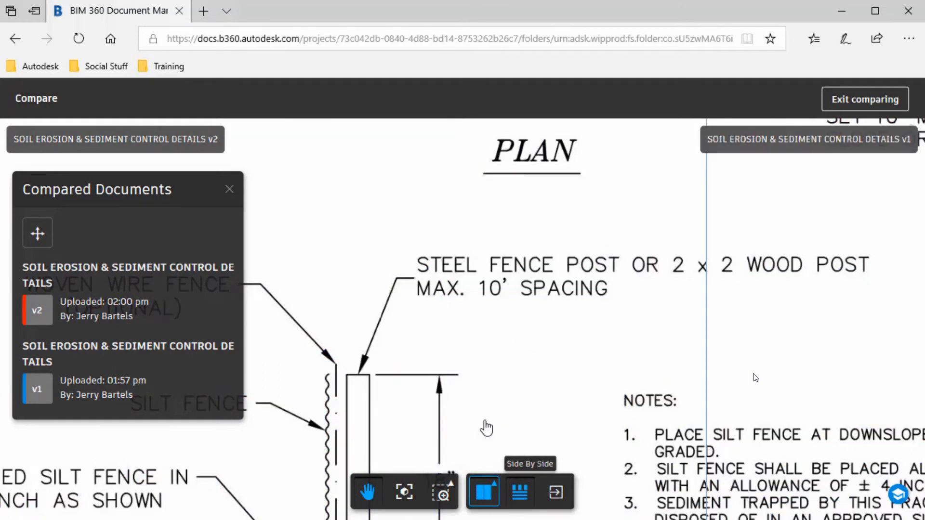
drag(706, 343, 404, 349)
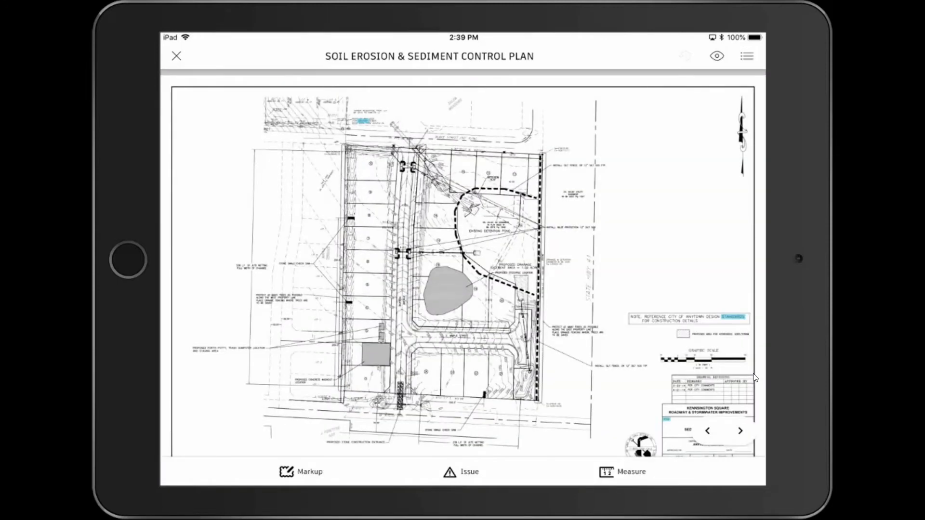
Zoom toward Maple Street, start Measure, and accept the Calibration required prompt.
scroll(754, 379, up, 10)
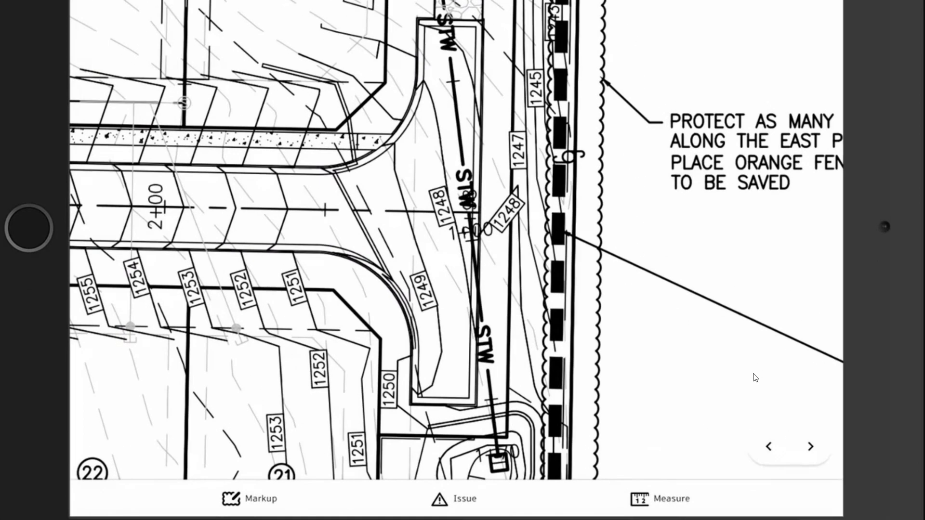
click(639, 499)
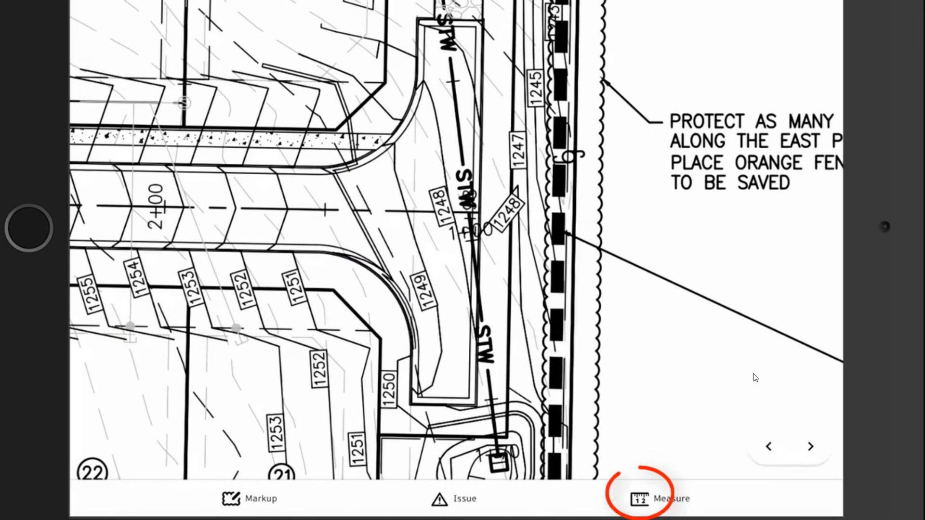
click(456, 269)
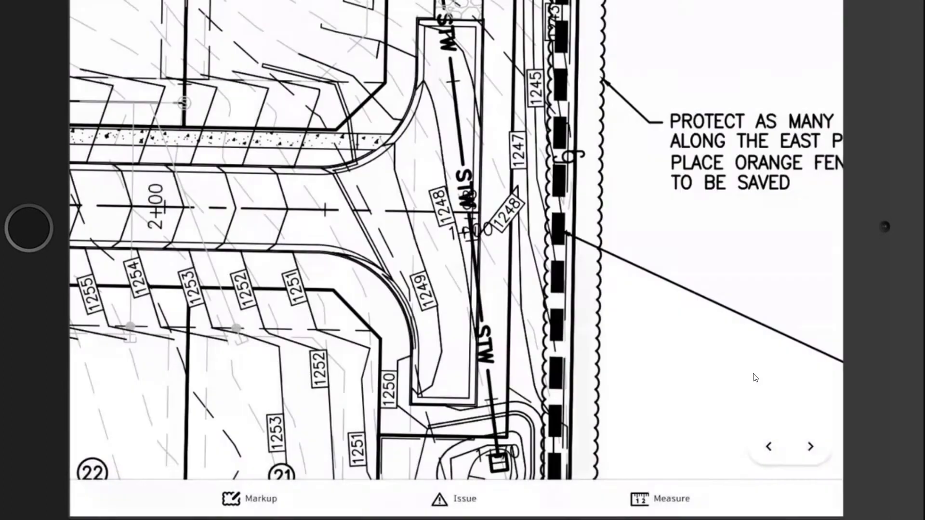
Calibrate the sheet by marking the graphic scale's 0 and 160 points as 160 feet.
scroll(568, 231, down, 5)
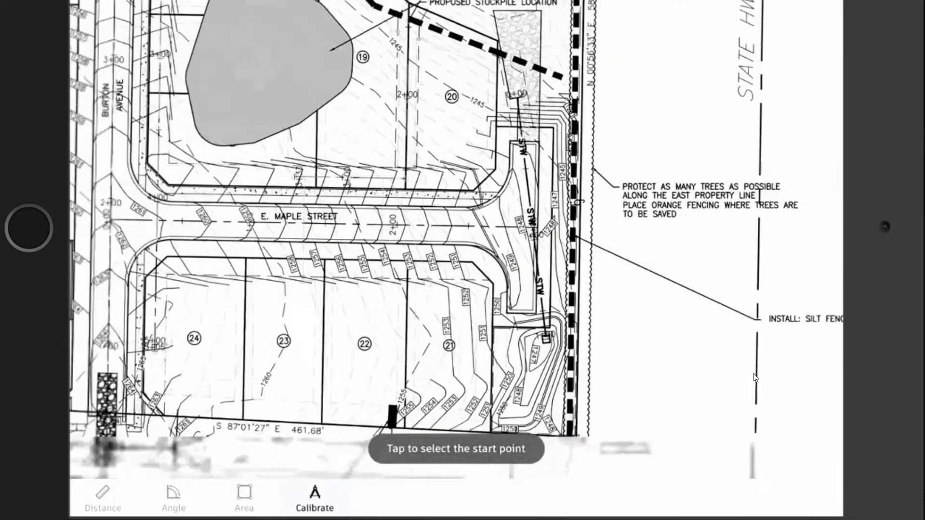
mouse_move(650, 270)
mouse_down()
mouse_move(442, 227)
mouse_move(221, 205)
mouse_up()
scroll(673, 207, up, 5)
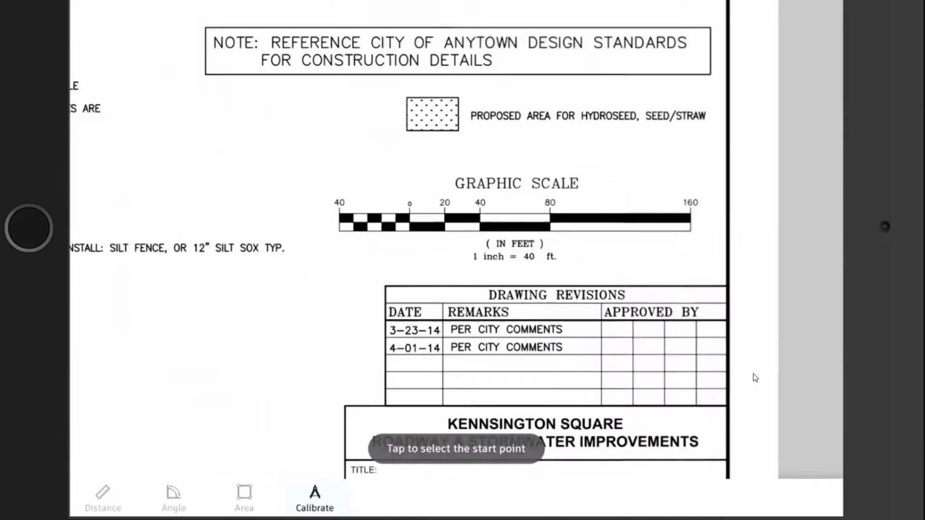
click(330, 209)
drag(330, 209, 324, 204)
drag(706, 207, 706, 199)
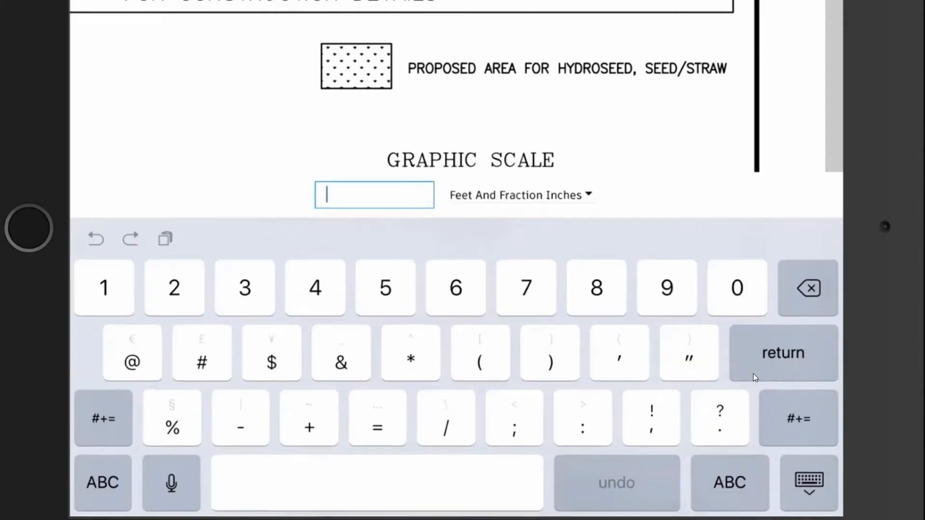
text(160)
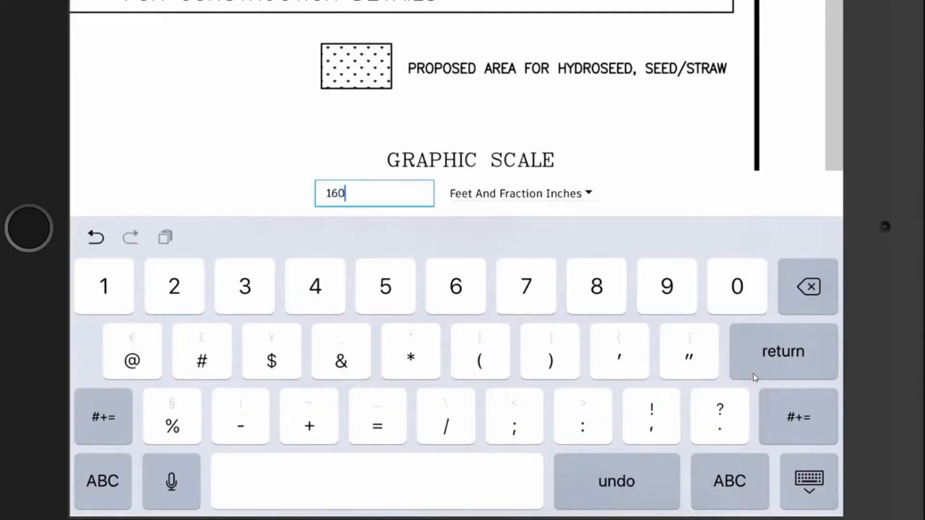
key(Return)
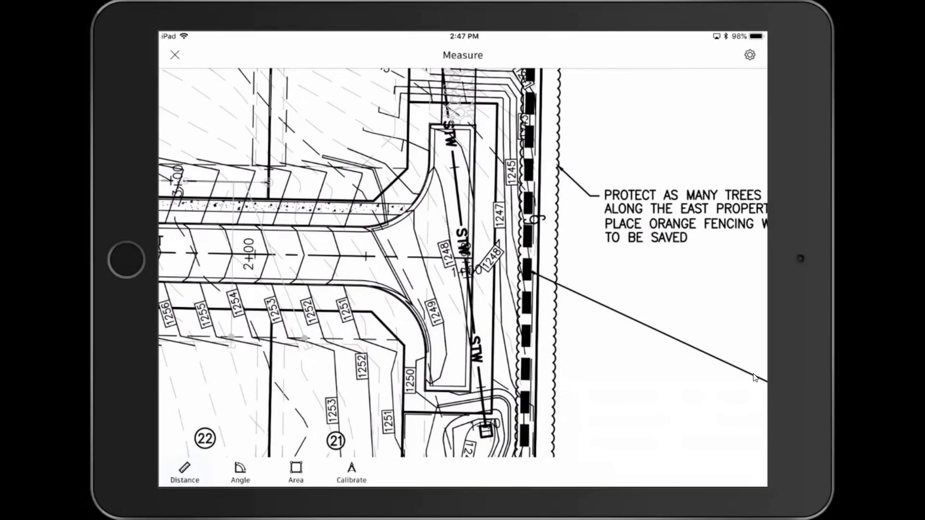
Measure a 115.467' distance along the storm line near E. Maple Street.
click(185, 470)
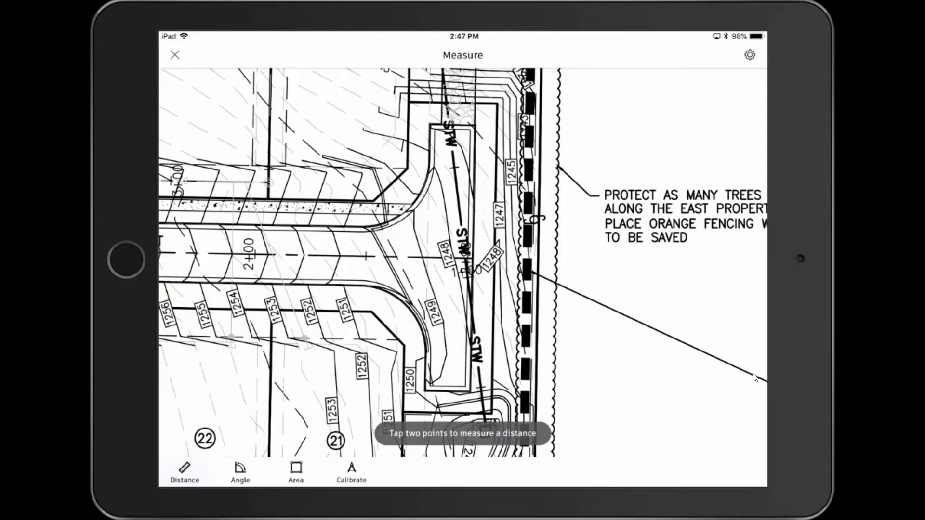
drag(474, 152, 469, 130)
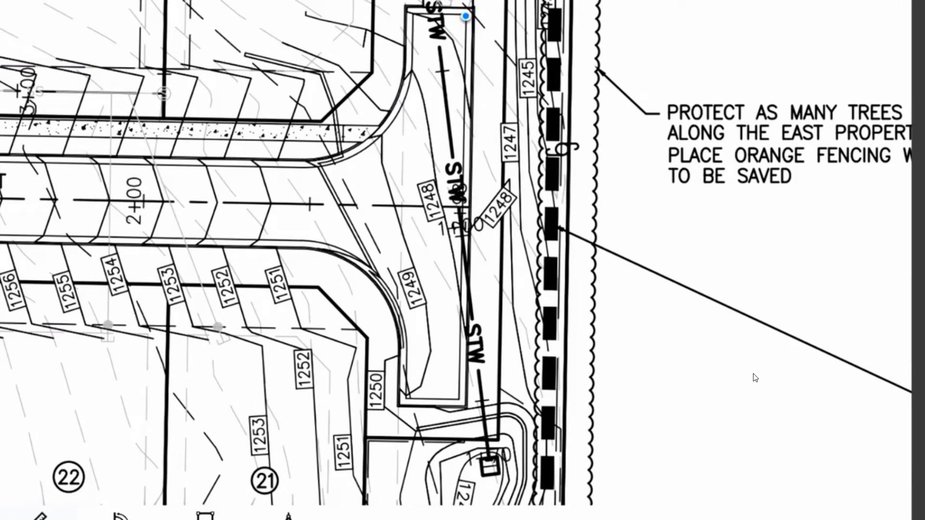
drag(463, 416, 457, 398)
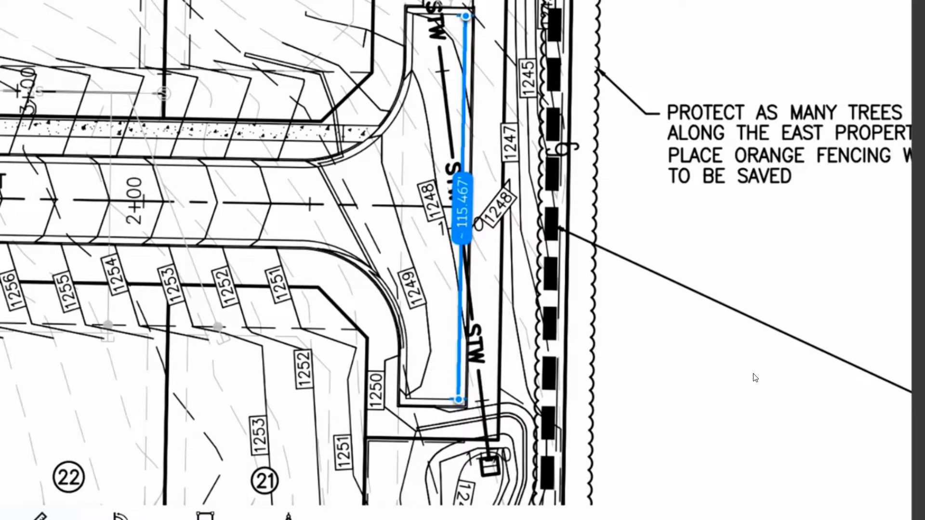
scroll(755, 378, left, 10)
scroll(755, 378, left, 10)
scroll(756, 378, down, 5)
scroll(755, 378, left, 1)
ctrl+scroll(755, 378, down, 2)
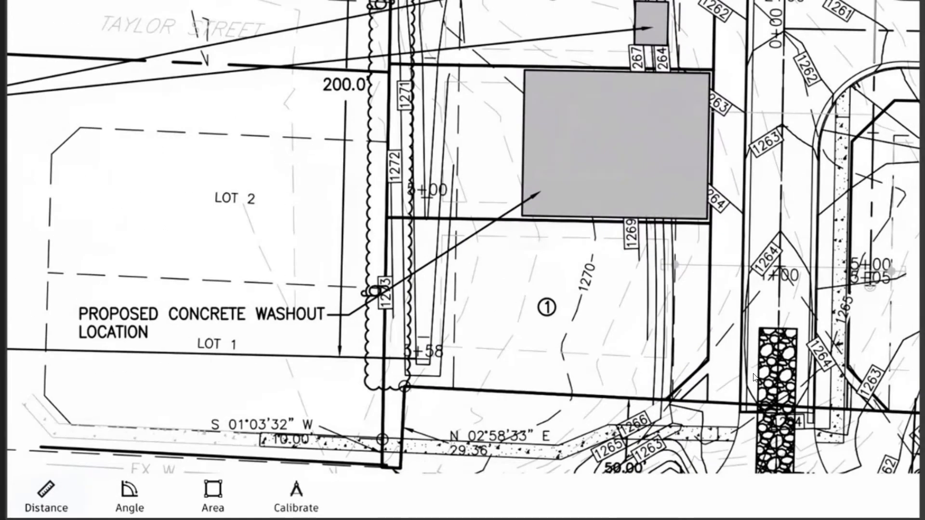
ctrl+scroll(754, 377, up, 2)
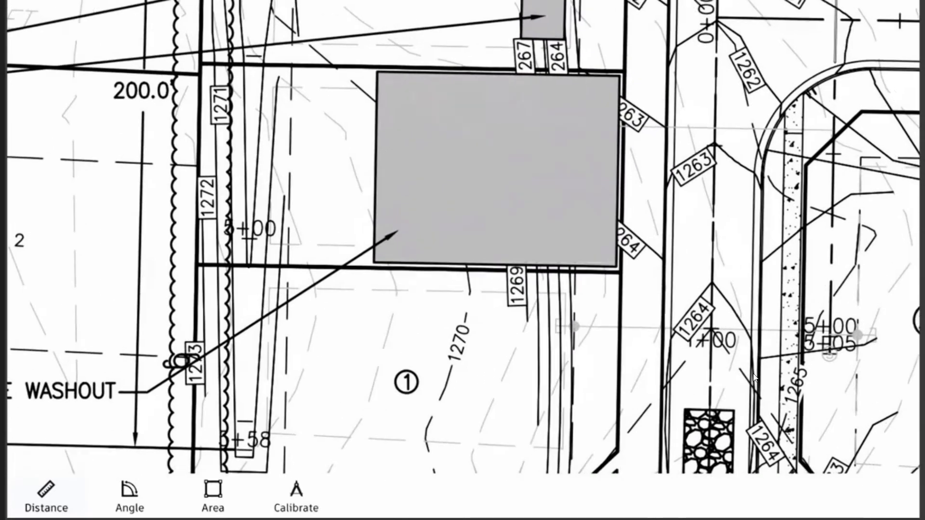
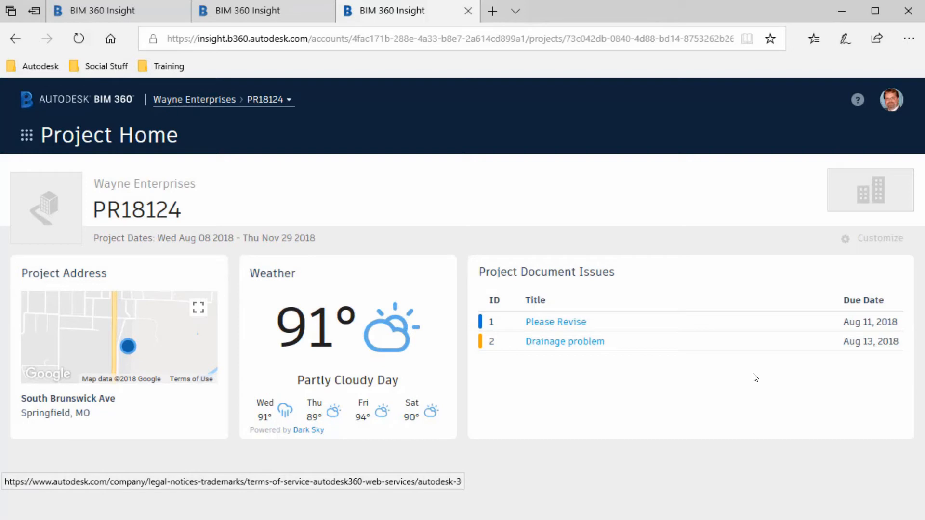
Open the Drainage problem issue and view its attached photo full size.
click(544, 342)
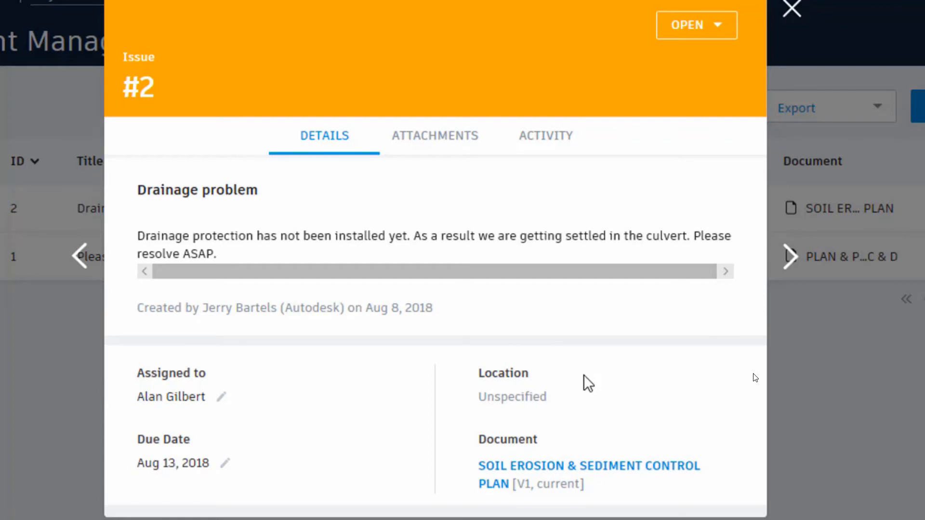
click(436, 141)
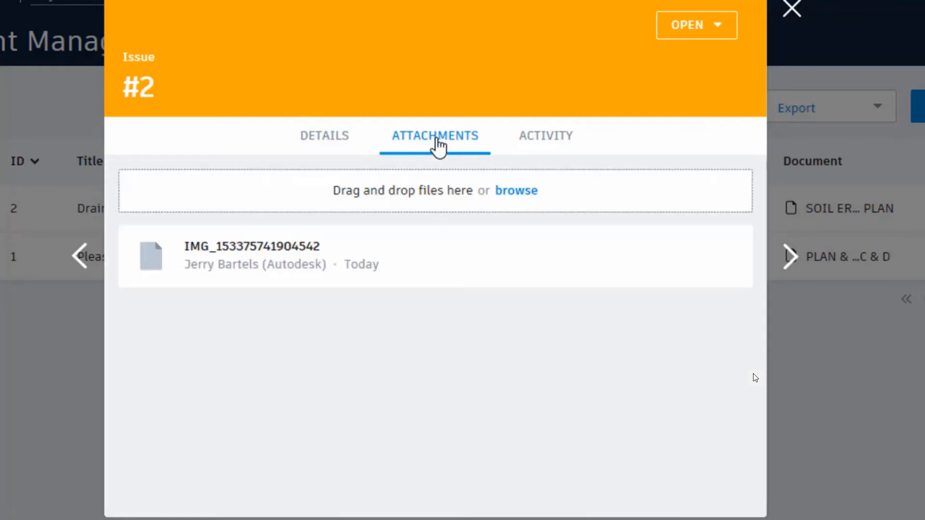
click(151, 256)
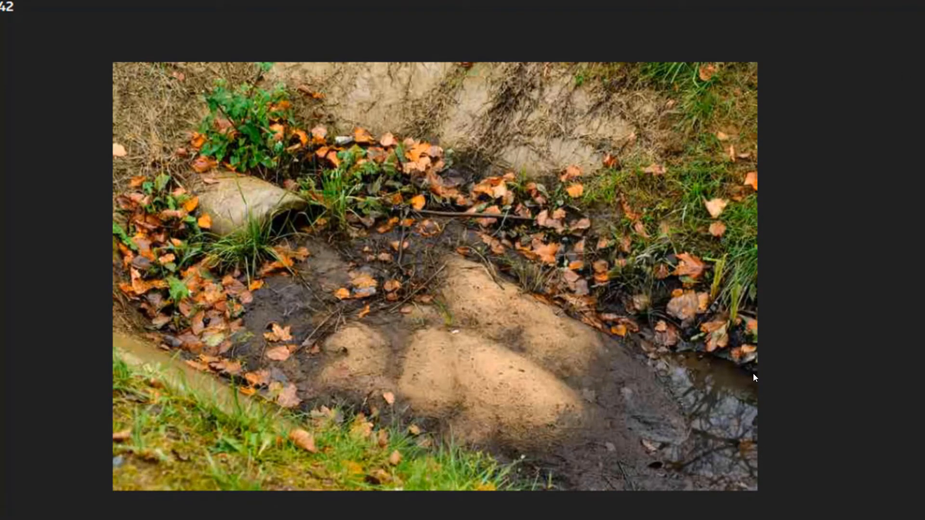
key(Escape)
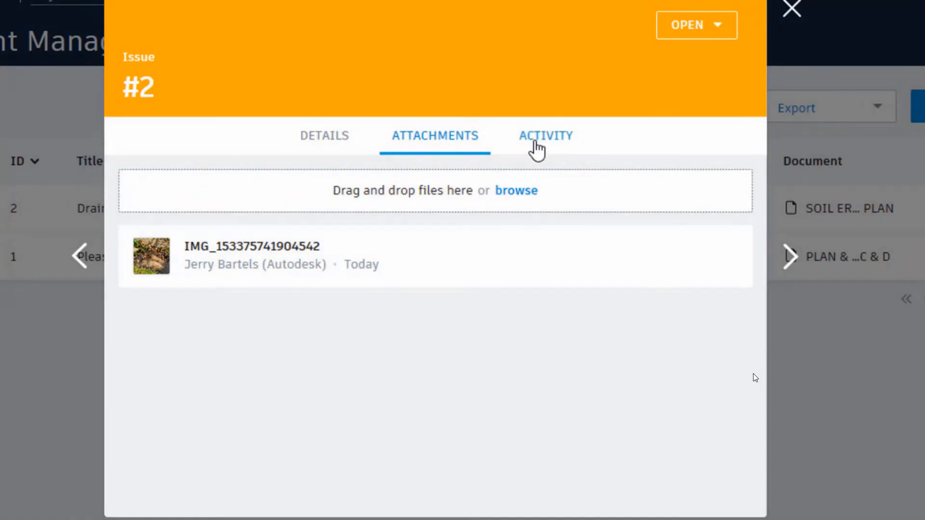
Check the issue's activity history, then open the soil erosion plan sheet it is pinned on.
click(540, 144)
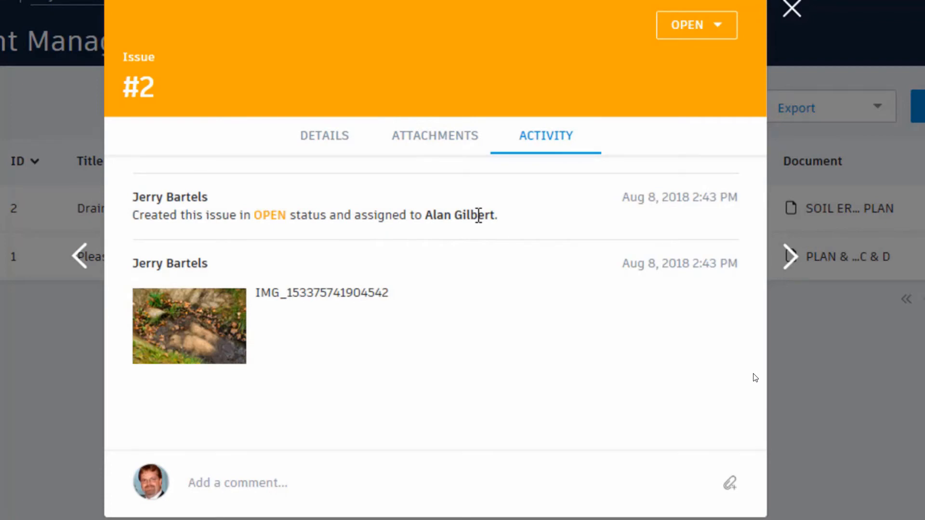
click(325, 140)
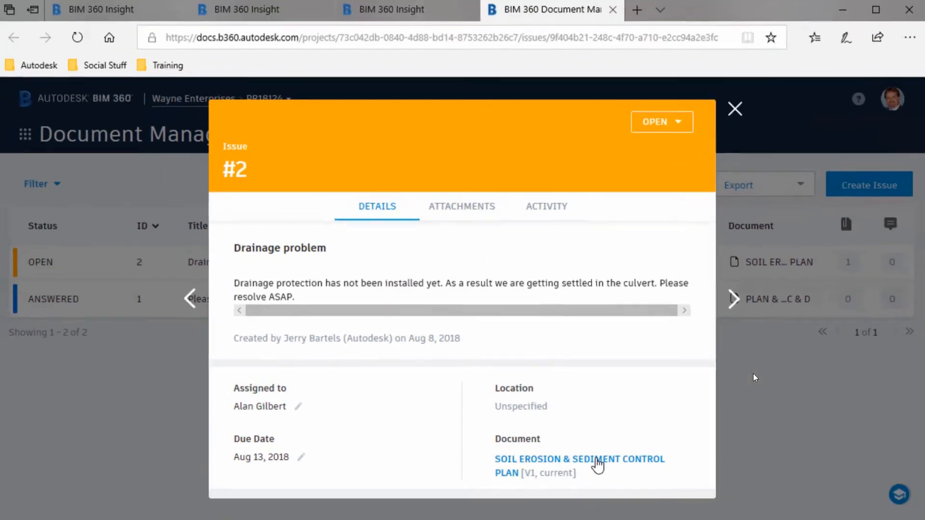
click(597, 464)
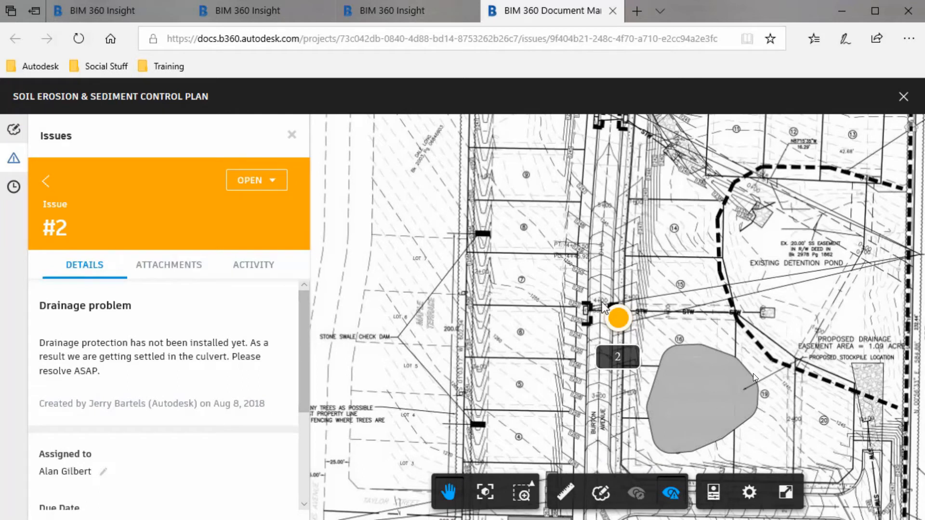
Zoom in on pushpin 2 on the Soil Erosion & Sediment Control Plan sheet.
scroll(680, 322, up, 3)
scroll(680, 323, up, 2)
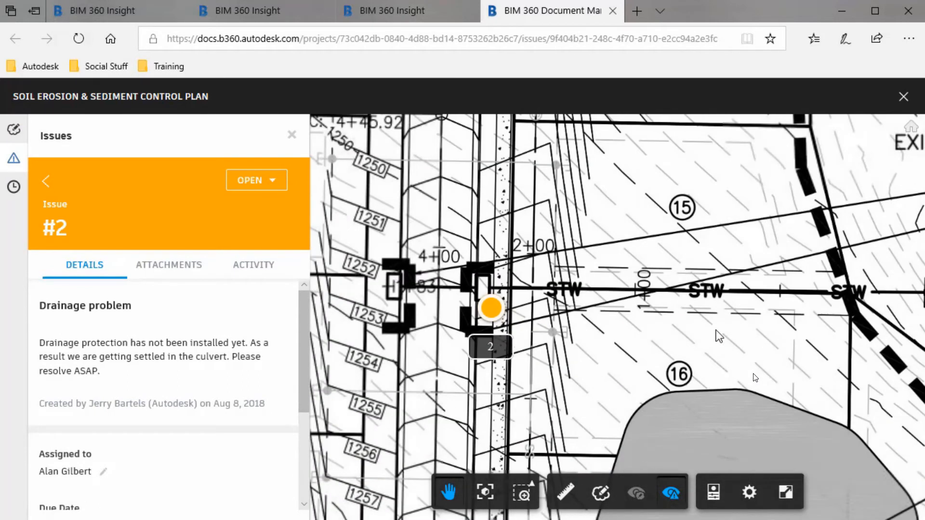
scroll(669, 326, up, 2)
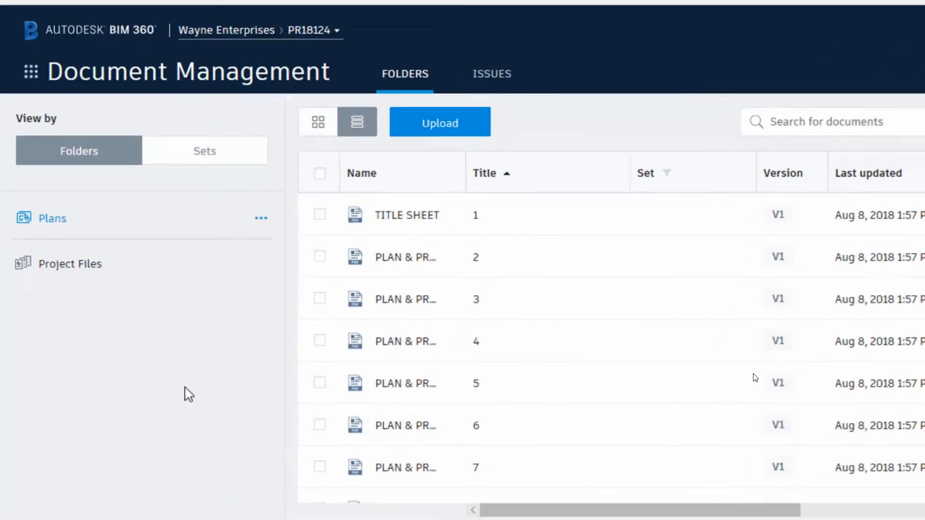
Create a subfolder named 'Landscape Arch' under Project Files.
click(261, 264)
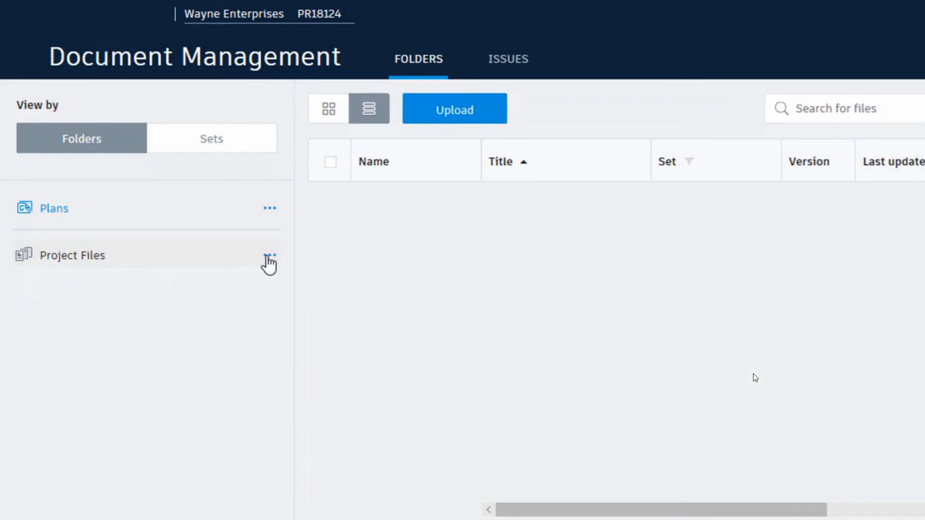
click(269, 260)
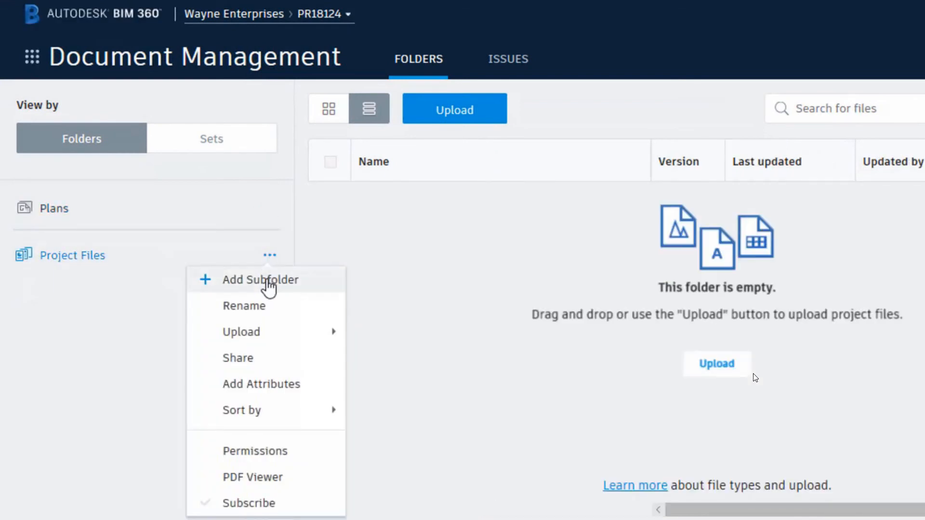
click(269, 285)
text(La)
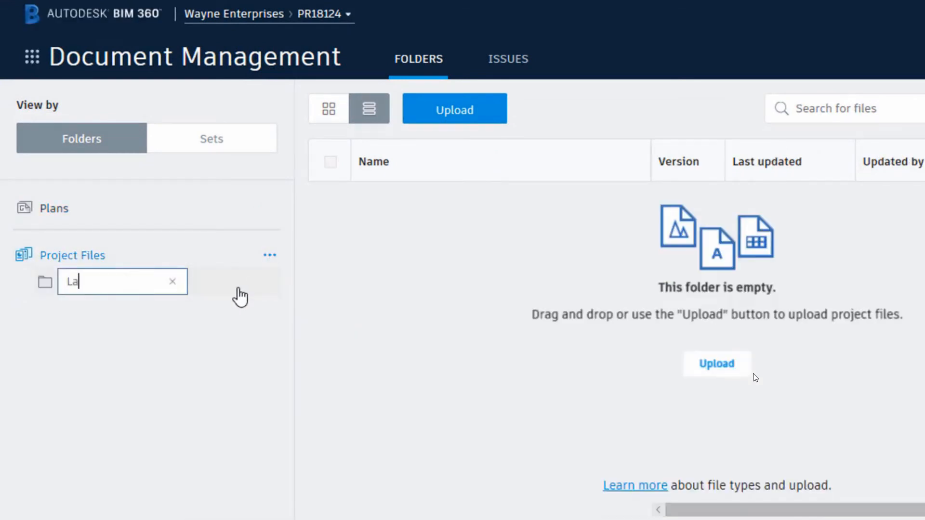
text(ndscape Arch)
key(Return)
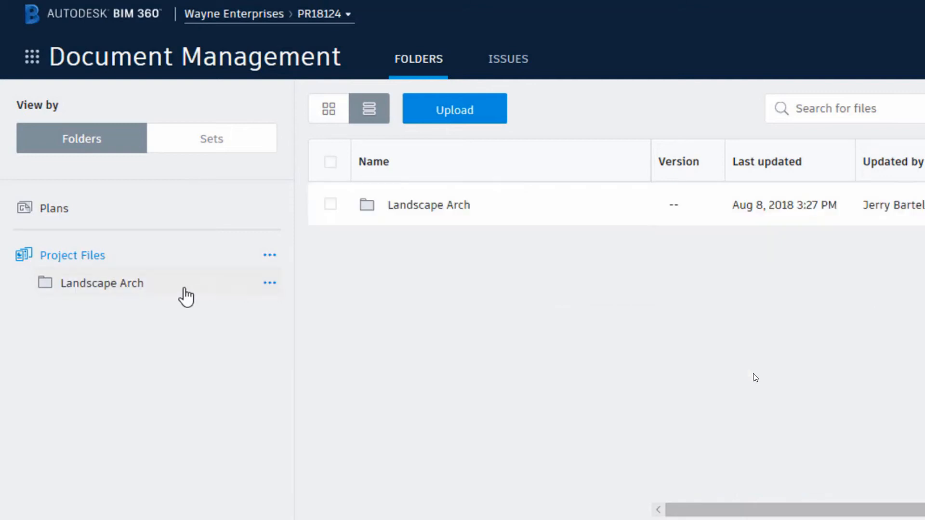
Upload Layout Files.zip from the computer into the Landscape Arch folder.
click(128, 290)
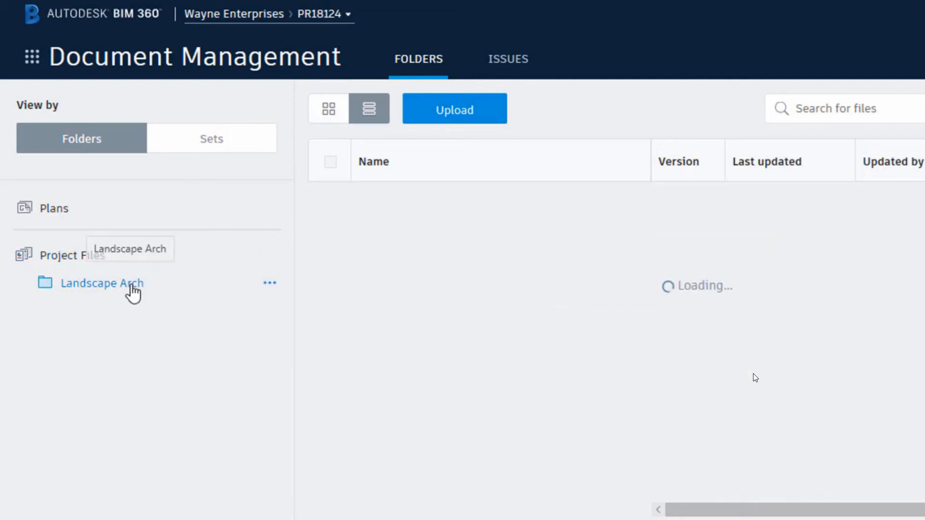
click(269, 285)
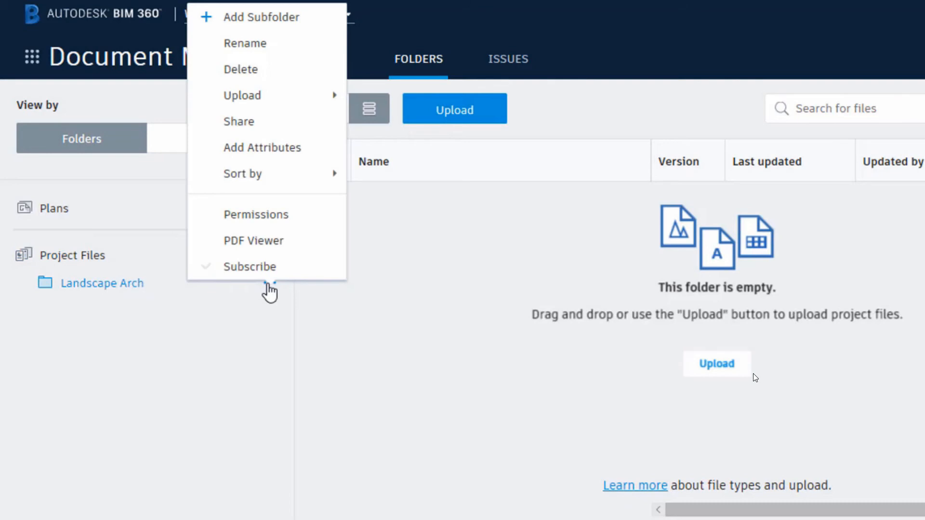
mouse_move(314, 96)
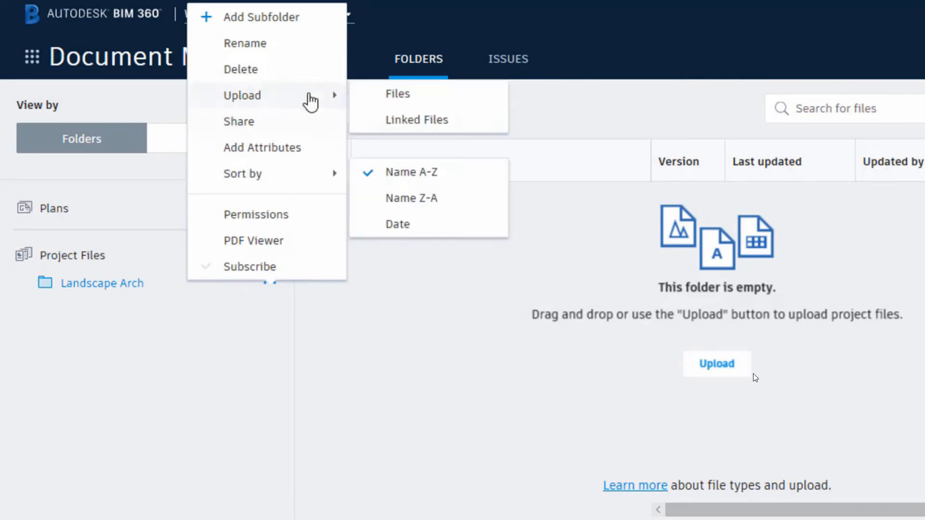
click(393, 96)
scroll(356, 294, down, 1)
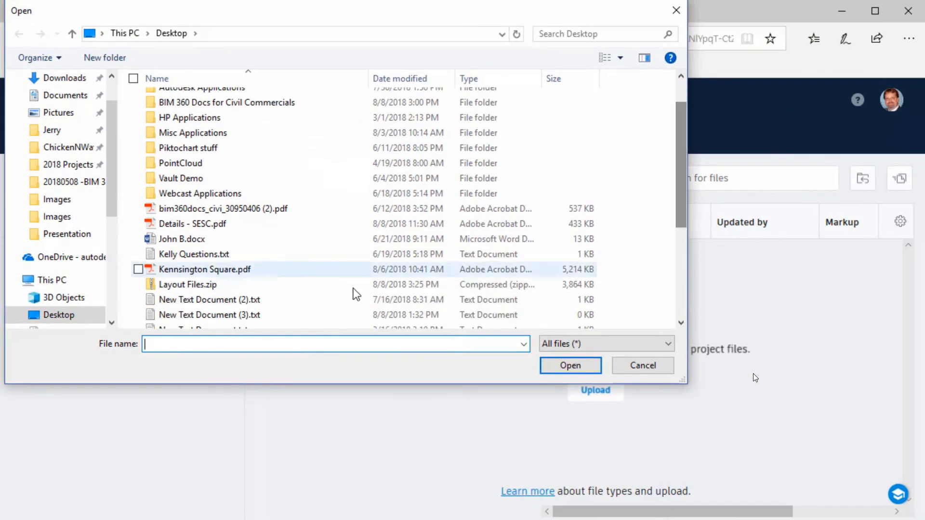
click(213, 285)
click(559, 365)
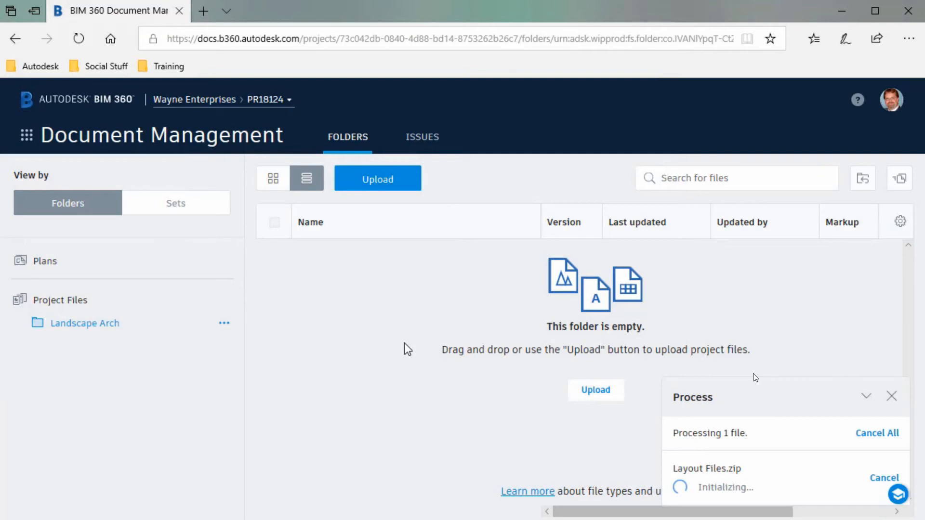
Add a project member, found by name search, to Landscape Arch with View + Upload + Edit permission.
click(224, 325)
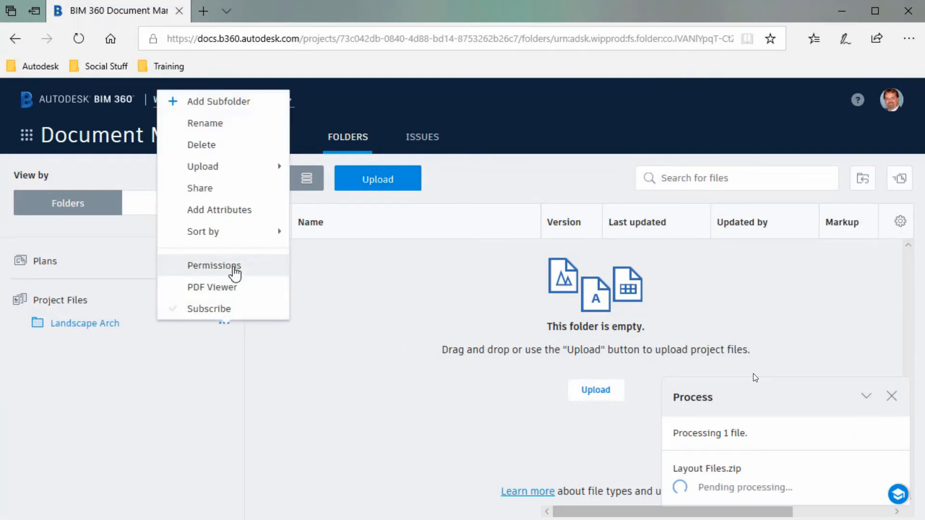
click(235, 268)
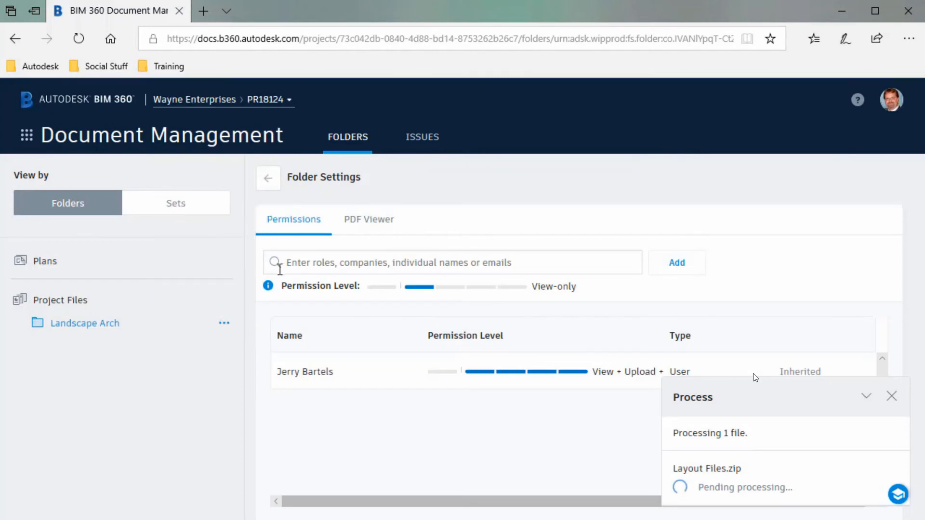
click(305, 262)
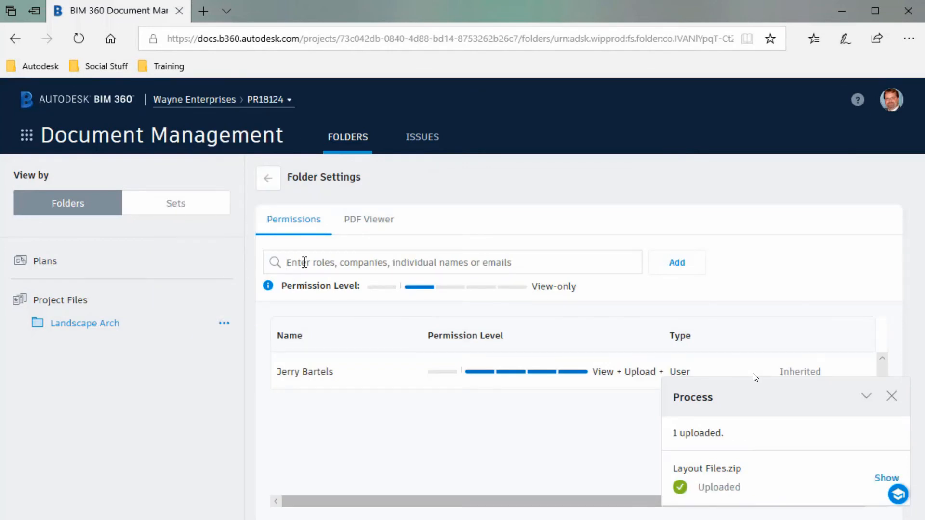
text(jeff)
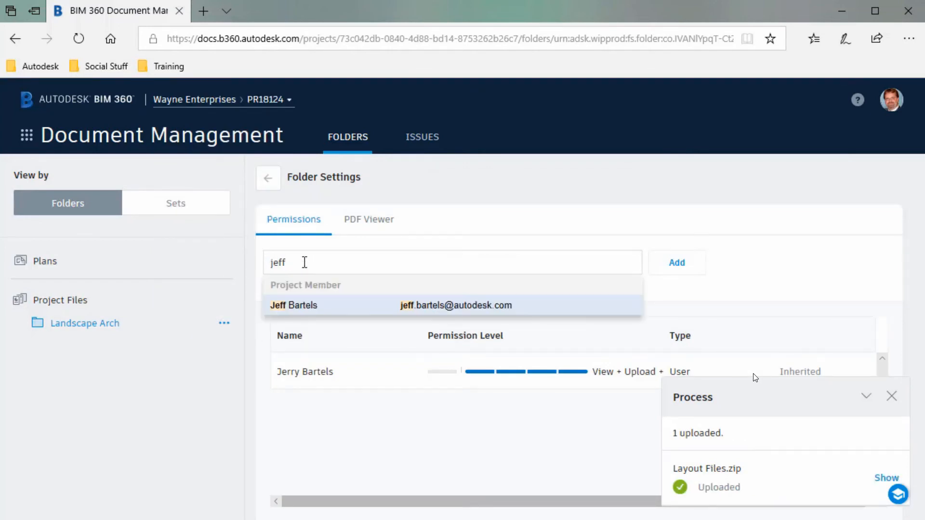
click(314, 311)
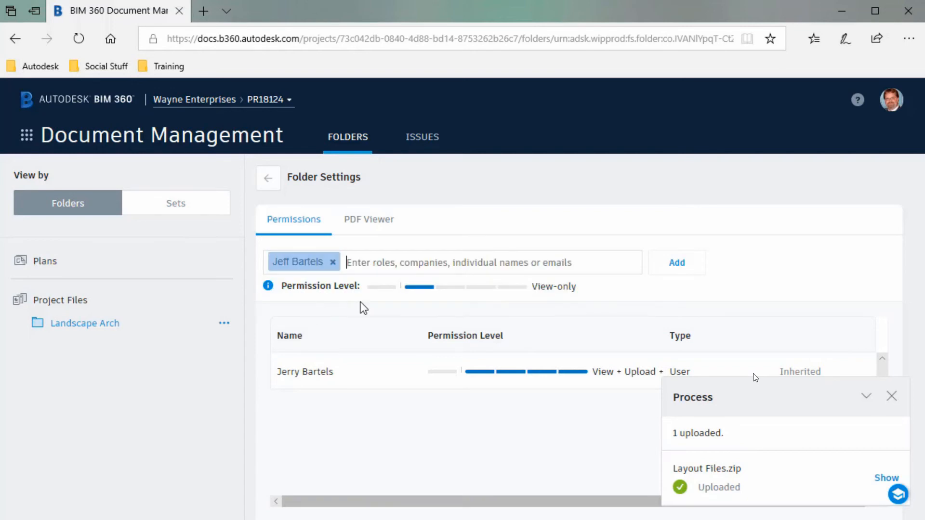
click(479, 287)
click(677, 264)
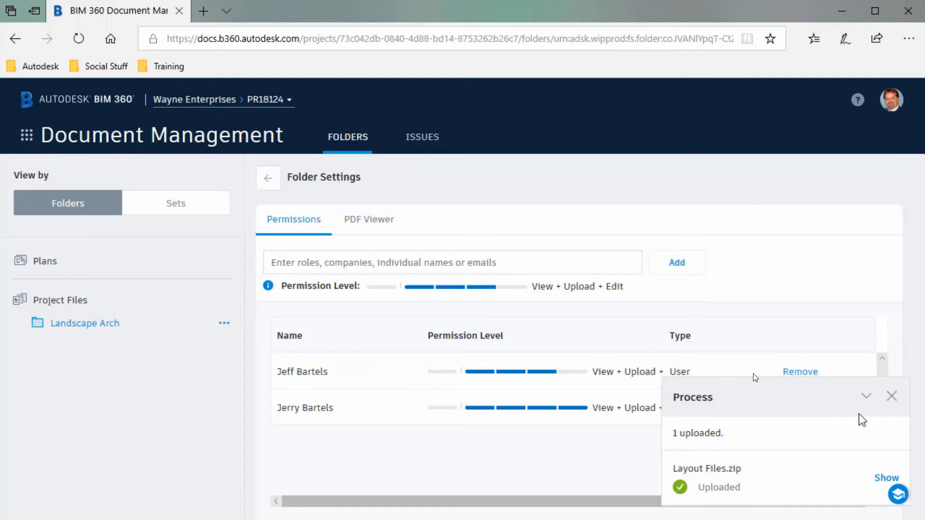
click(891, 395)
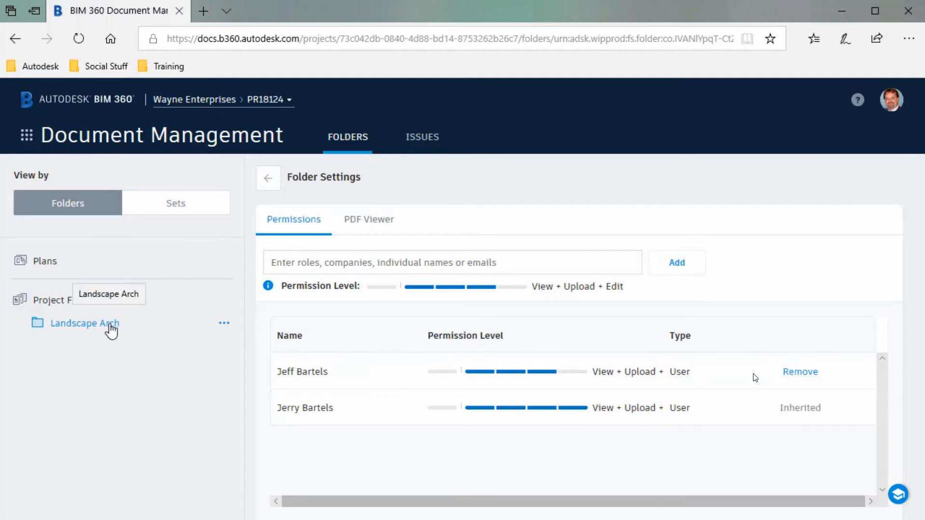
Subscribe to Landscape Arch change notifications using the This folder only option.
click(267, 183)
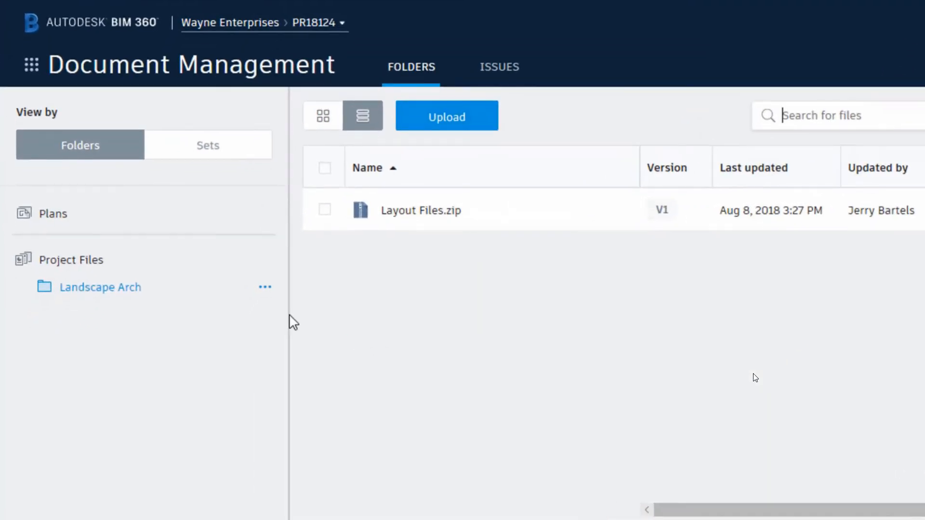
click(265, 289)
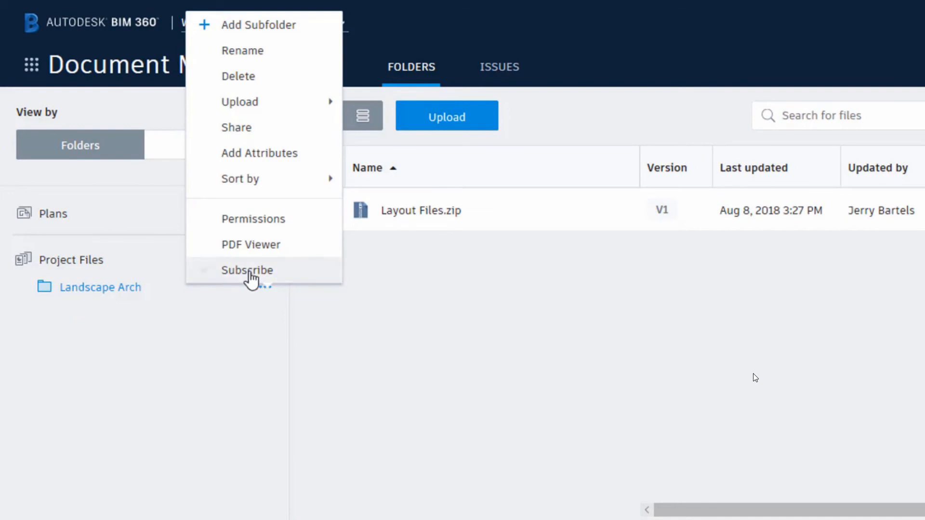
click(209, 272)
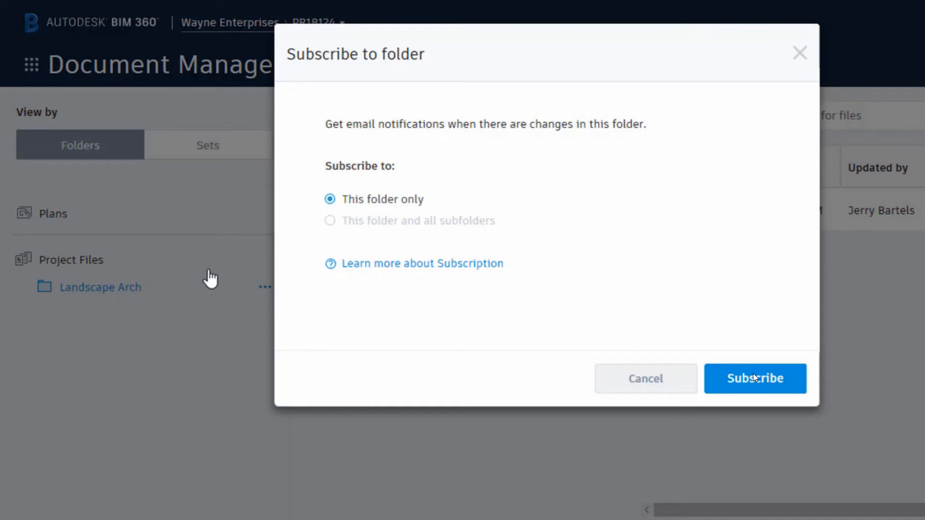
click(730, 382)
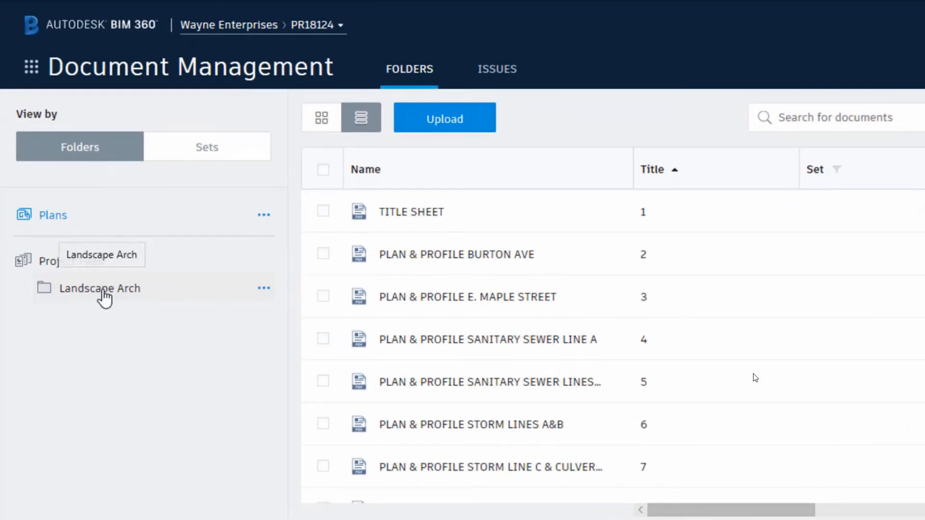
Check Layout Files.zip's version history in Landscape Arch, now at V2 with two versions.
click(88, 325)
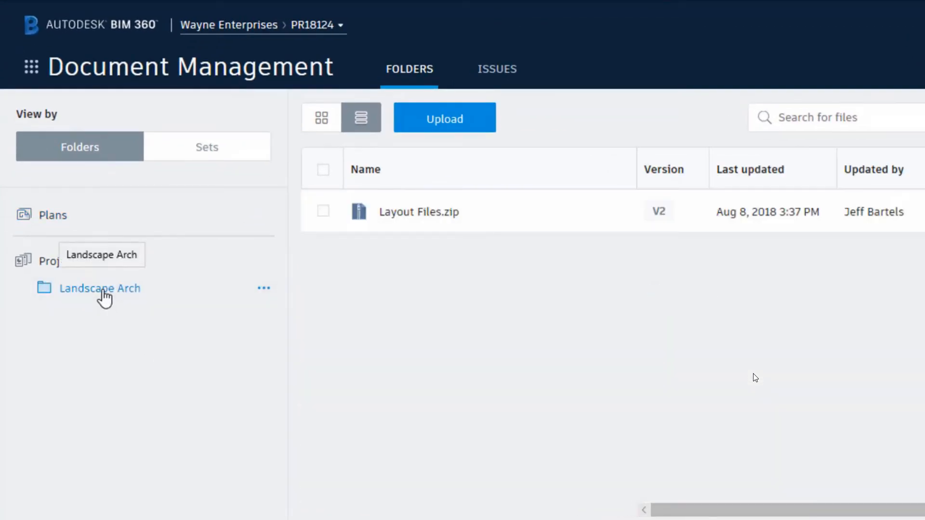
click(658, 213)
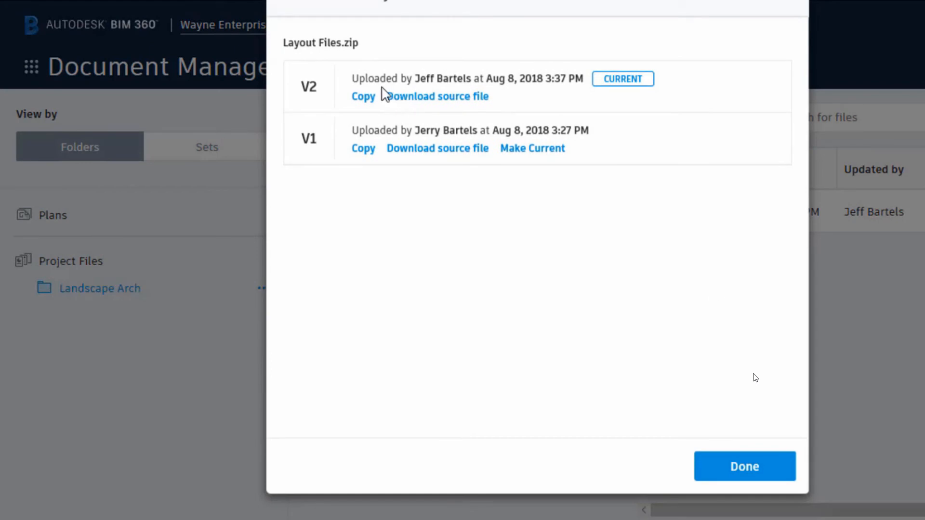
click(727, 467)
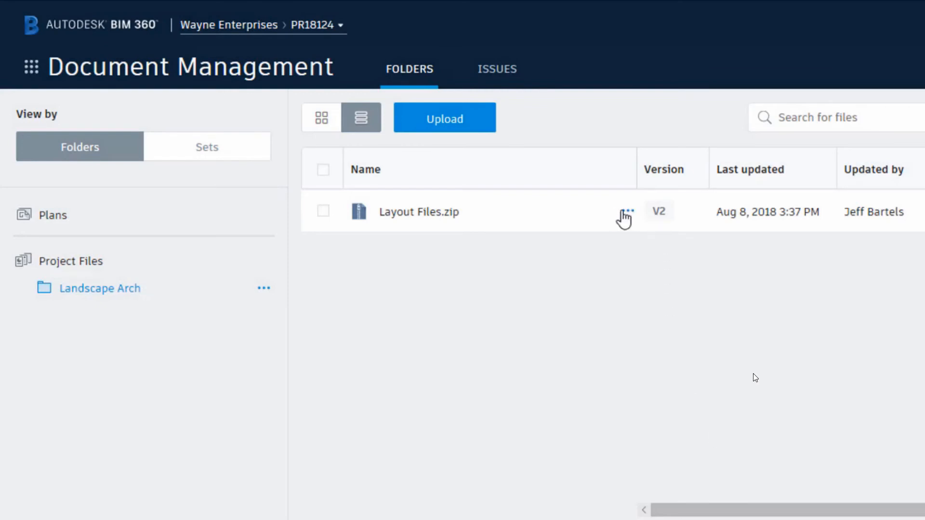
Look over Layout Files.zip's available actions, then bring up the project modules list.
click(625, 212)
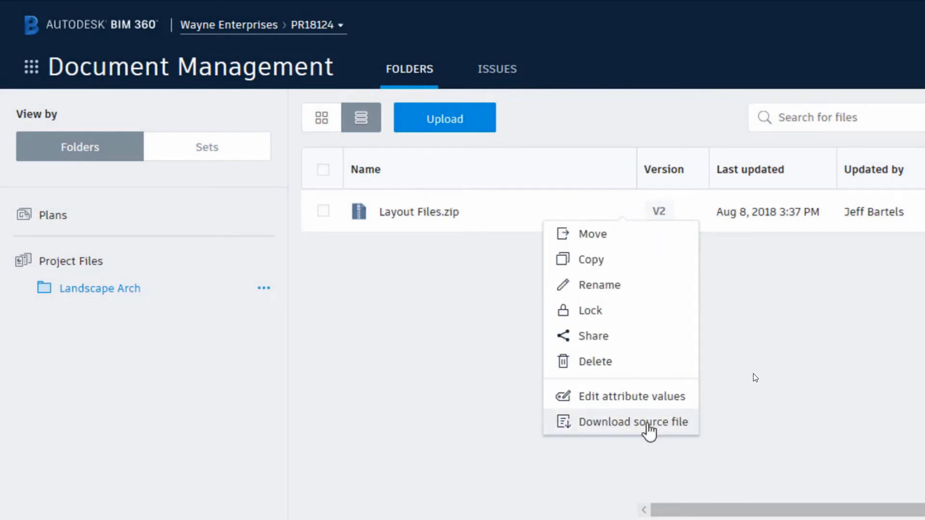
click(482, 362)
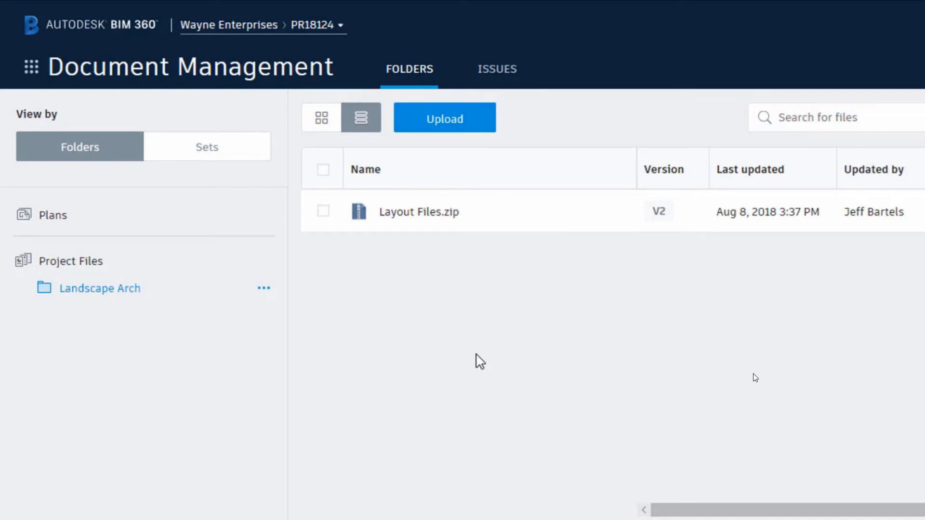
click(32, 70)
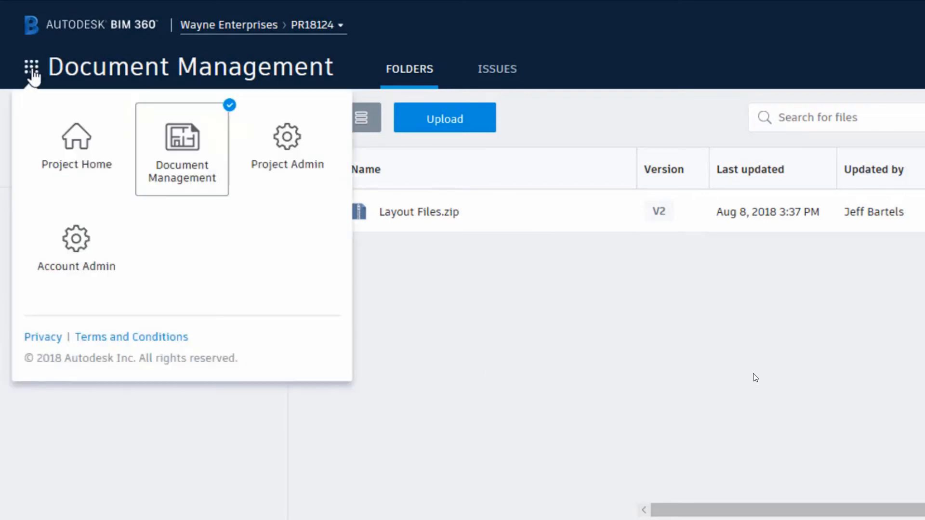
Open Project Admin and scroll through the project's activity log.
click(285, 150)
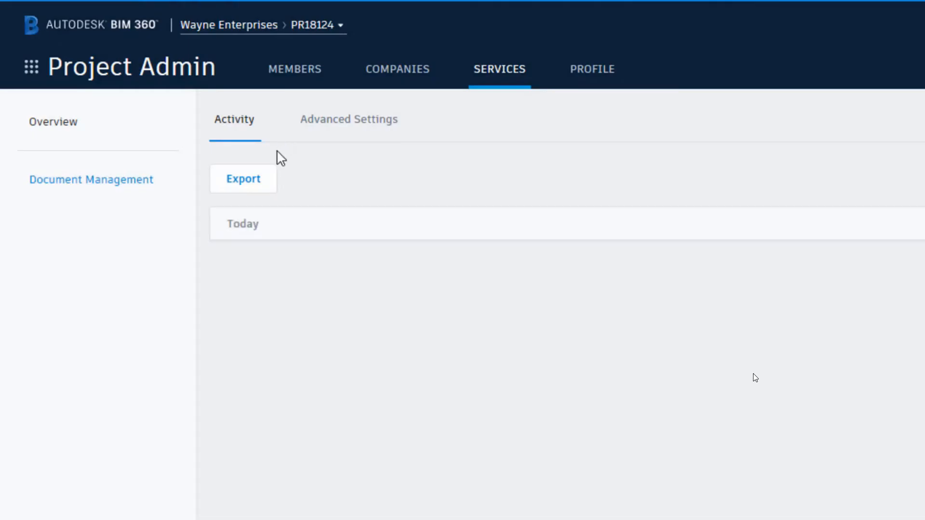
scroll(397, 349, down, 1)
scroll(396, 344, down, 3)
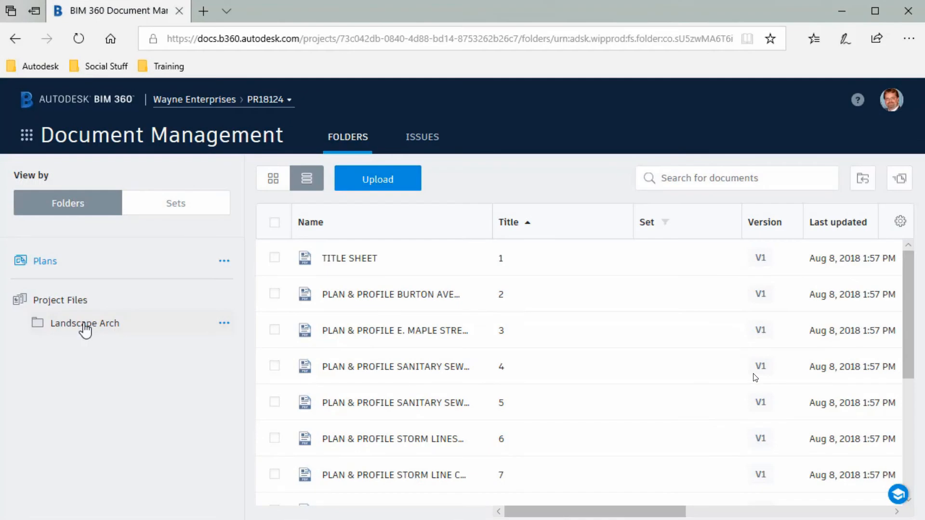
Delete Layout Files.zip from the Landscape Arch folder.
click(85, 324)
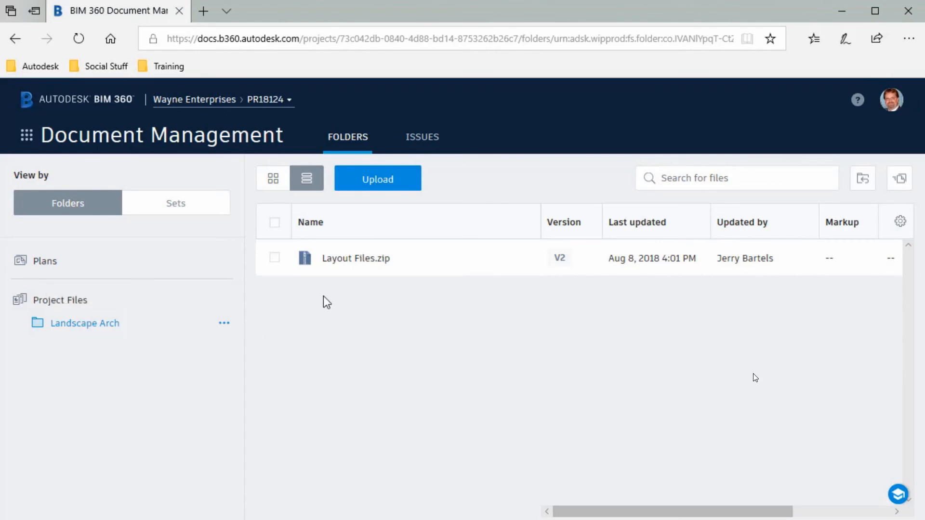
click(532, 260)
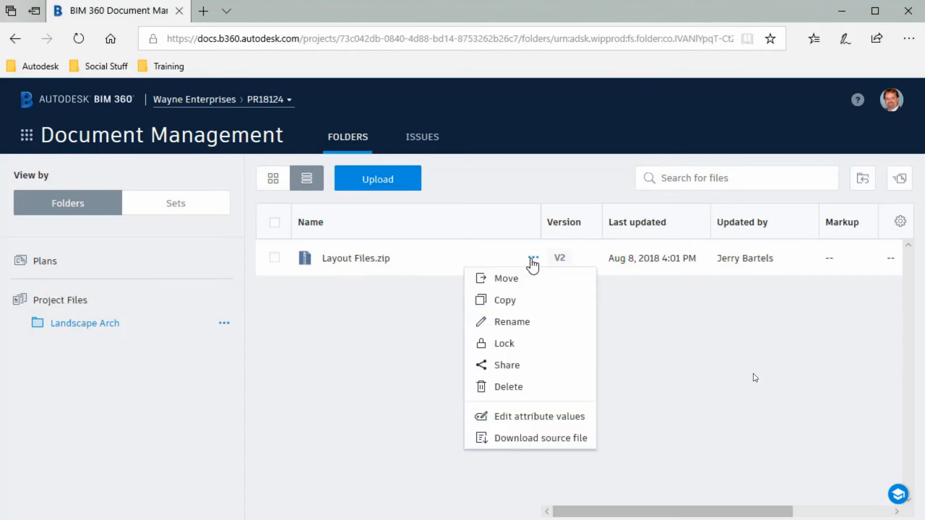
click(509, 387)
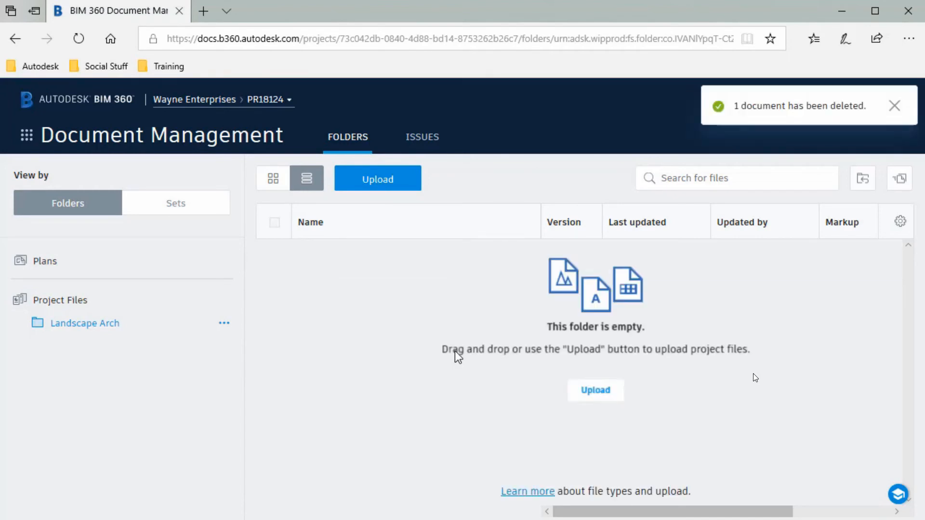
click(891, 106)
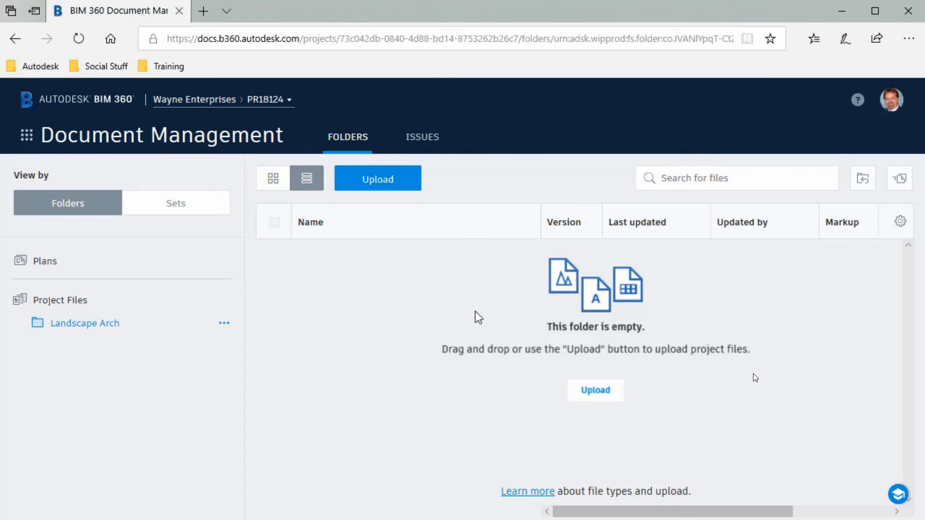
Restore Layout Files.zip from the folder's Deleted Items.
click(862, 181)
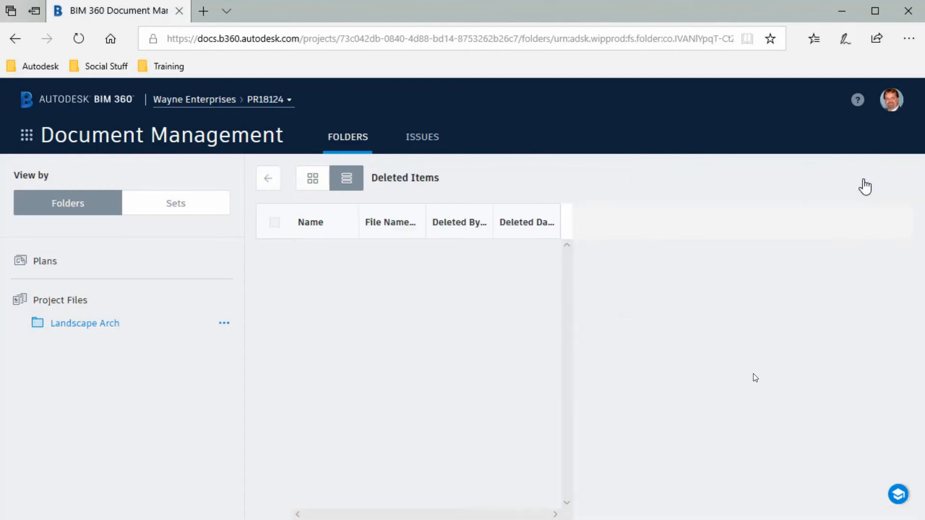
mouse_move(373, 255)
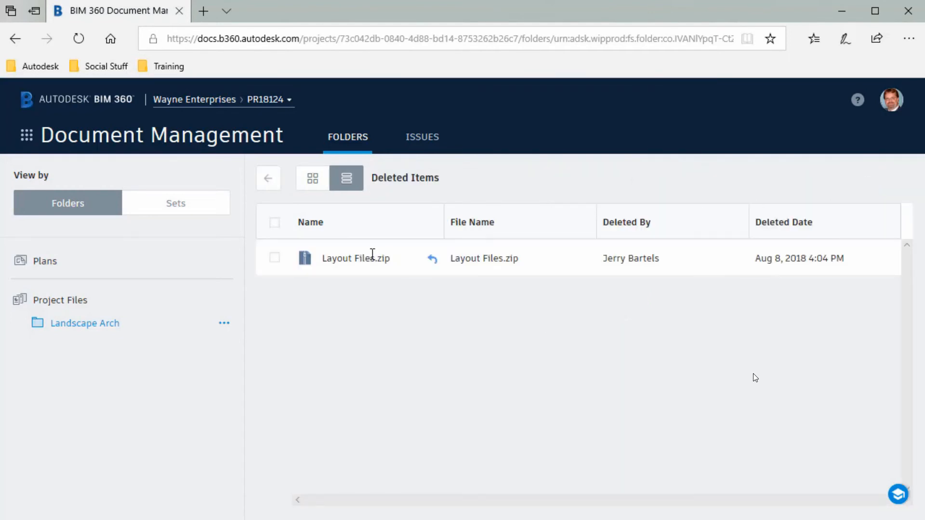
click(433, 260)
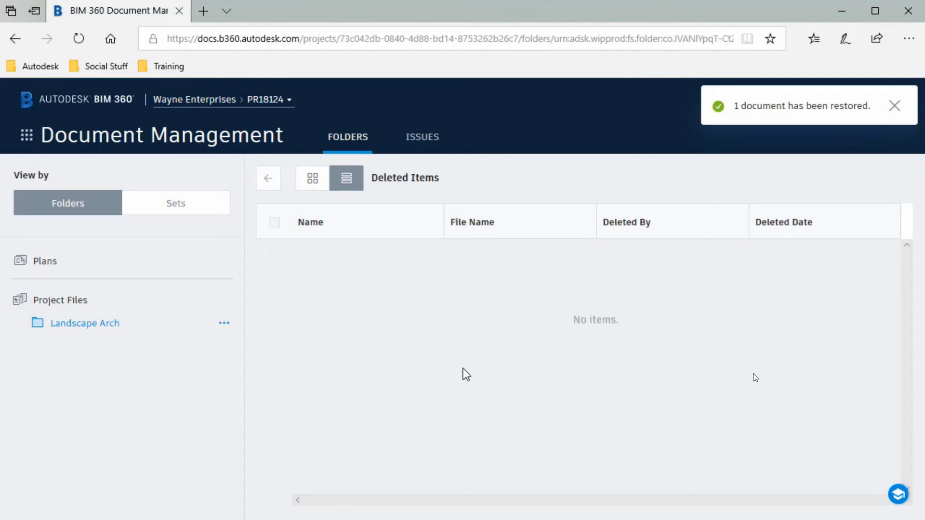
click(272, 181)
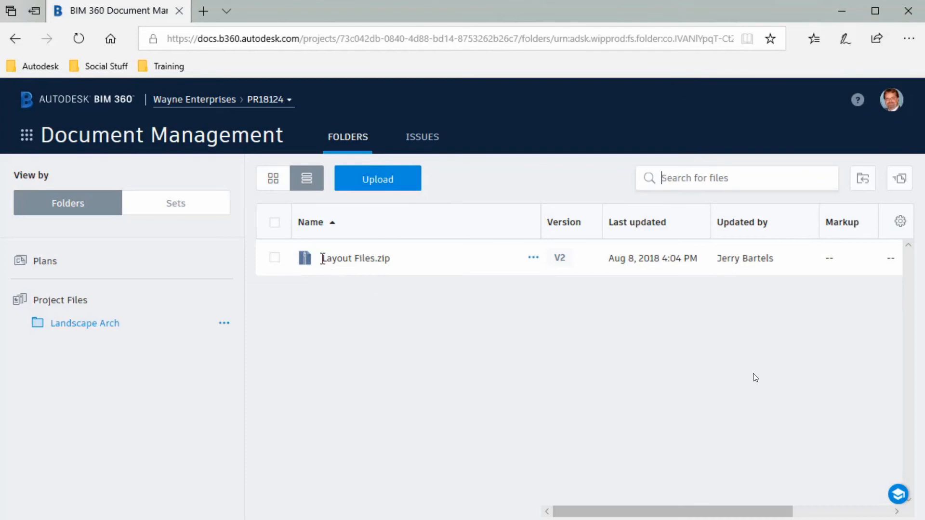
Switch to the Kennsington Square project through Project Admin and open its Models folder.
click(27, 137)
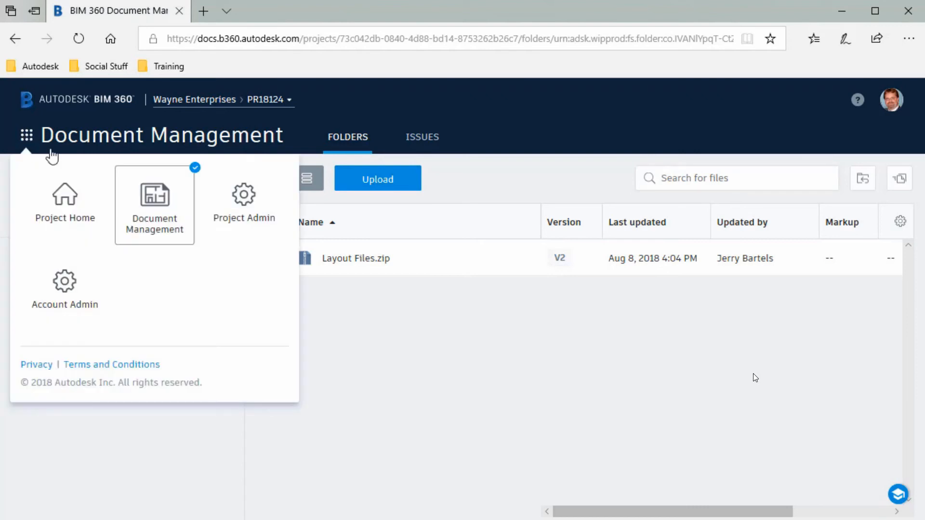
click(246, 208)
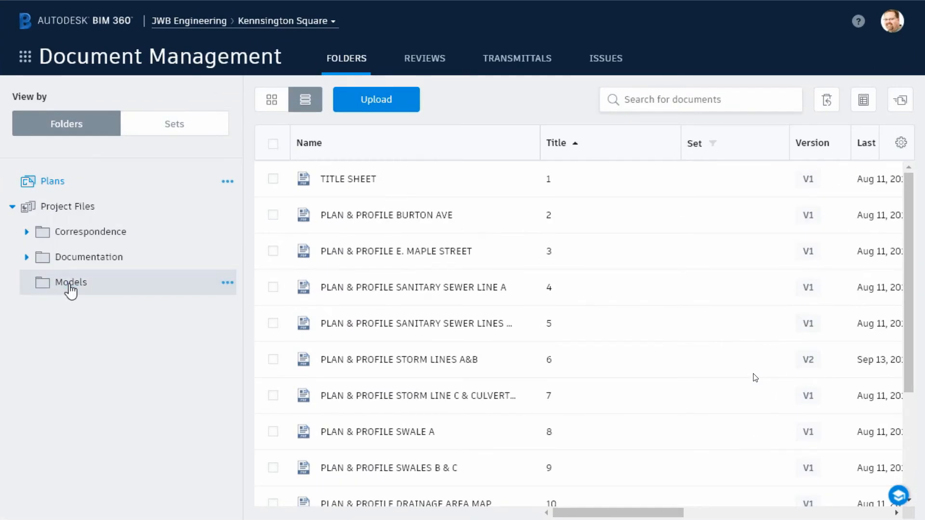
click(69, 283)
Open Prop Underground Utilities.nwd, orbit to a top-down view, and start the Measure tool.
click(366, 217)
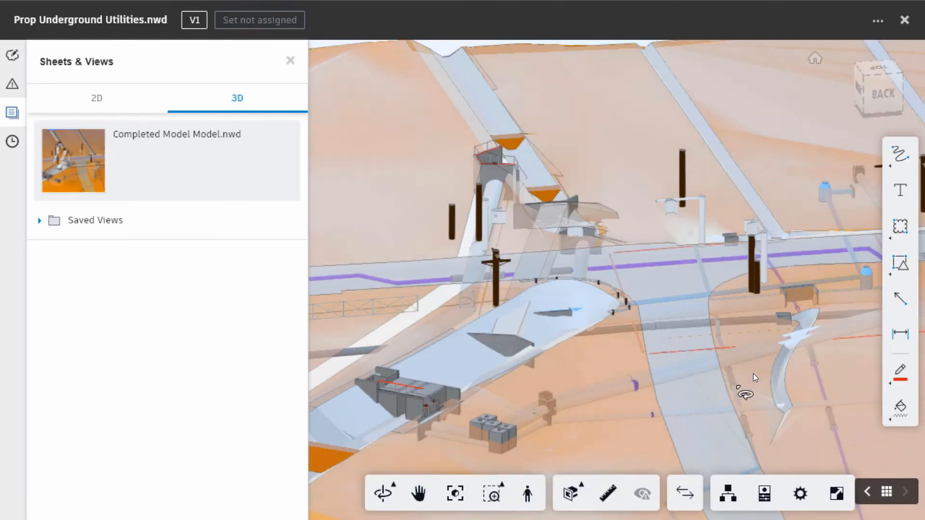
drag(745, 394, 362, 396)
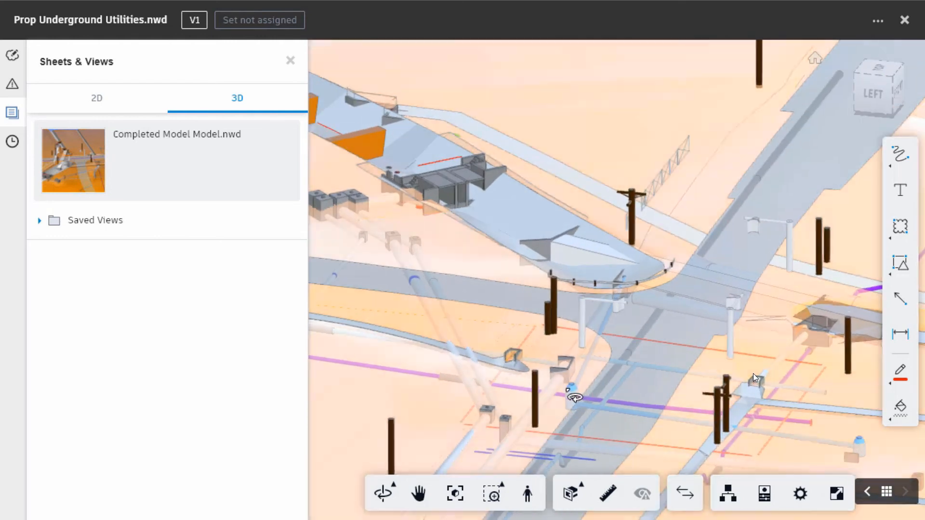
scroll(571, 392, up, 10)
scroll(634, 374, down, 5)
middle_drag(611, 371, 542, 197)
mouse_move(737, 377)
mouse_down()
mouse_move(695, 380)
mouse_move(659, 401)
mouse_move(709, 375)
mouse_move(745, 390)
mouse_up()
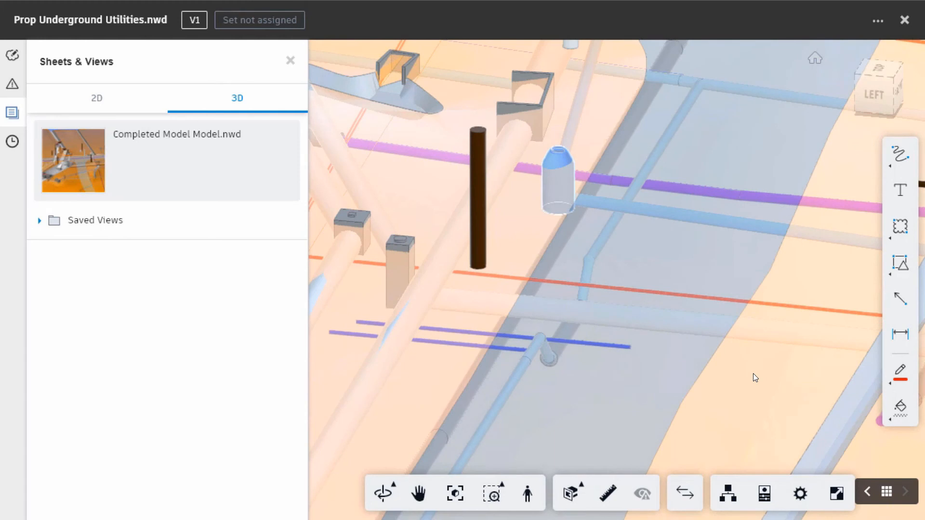
drag(745, 389, 780, 466)
middle_drag(690, 267, 652, 371)
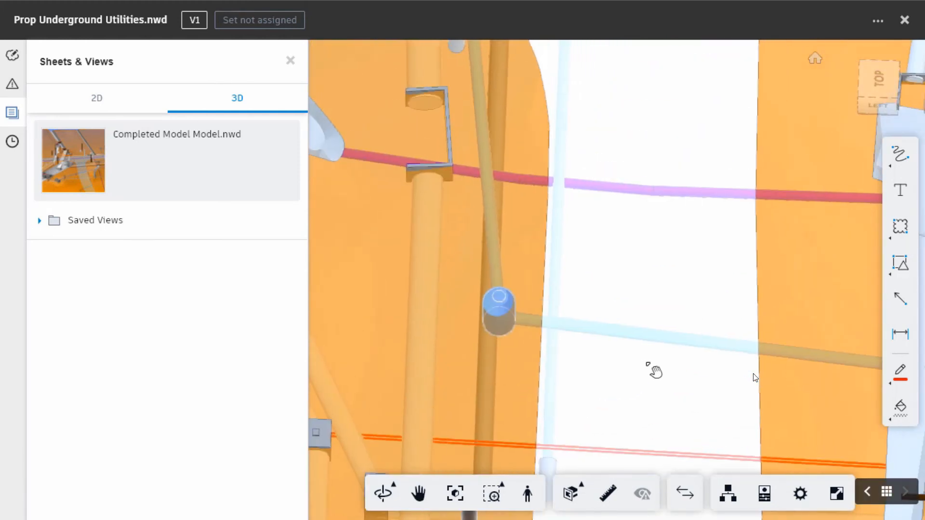
click(608, 494)
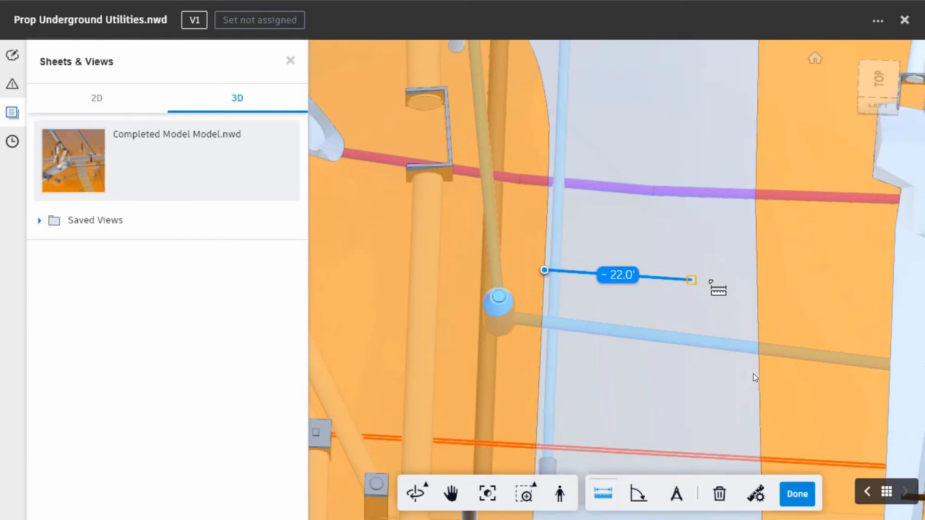
Measure about 31.7' across the pale strip, then clear the measurement.
click(757, 277)
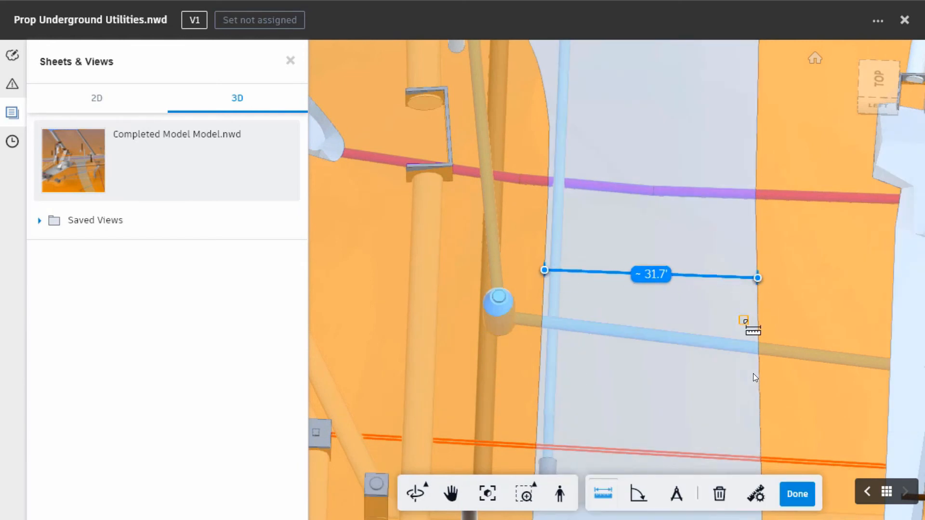
drag(733, 330, 659, 241)
key(Escape)
Focus the view on the white vertical pipe and orbit around it.
double_click(572, 149)
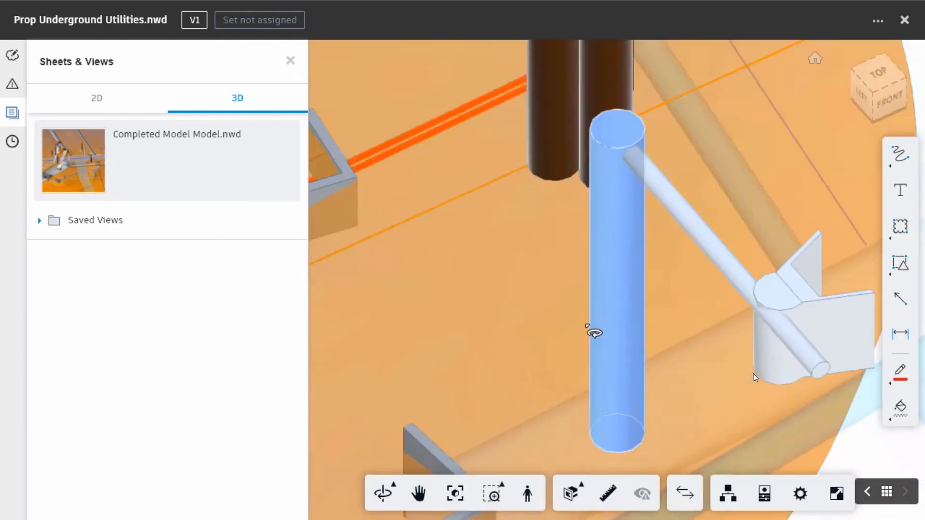
drag(588, 327, 342, 284)
scroll(509, 307, down, 4)
drag(542, 343, 490, 324)
key(Escape)
Measure about 14.0' from the bracket's bottom edge to the ground, then finish measuring.
click(608, 493)
click(448, 278)
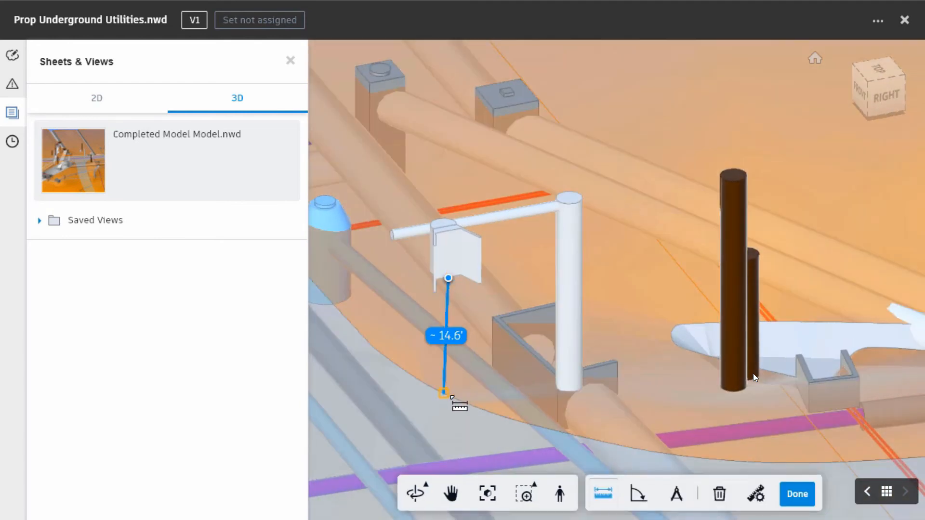
click(453, 414)
drag(456, 419, 590, 436)
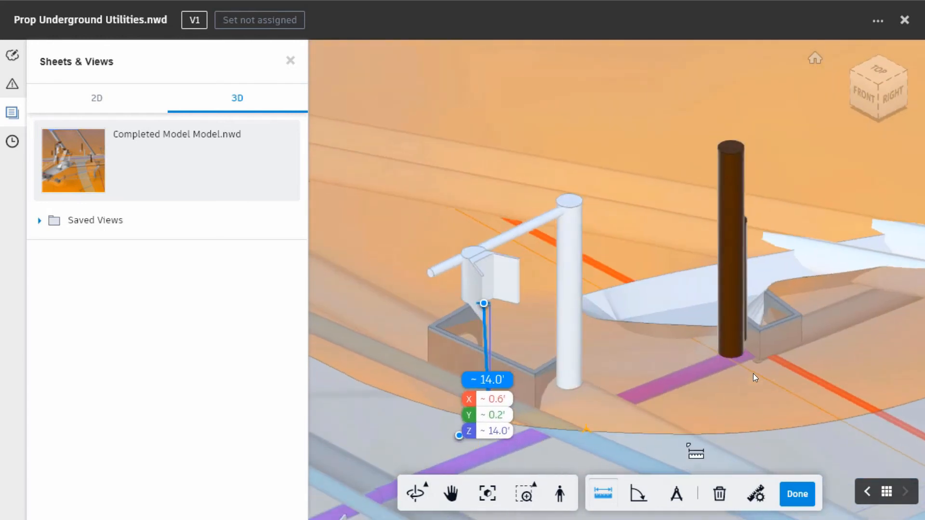
click(797, 493)
mouse_move(809, 392)
mouse_down()
mouse_move(516, 427)
mouse_move(574, 272)
mouse_move(566, 374)
mouse_up()
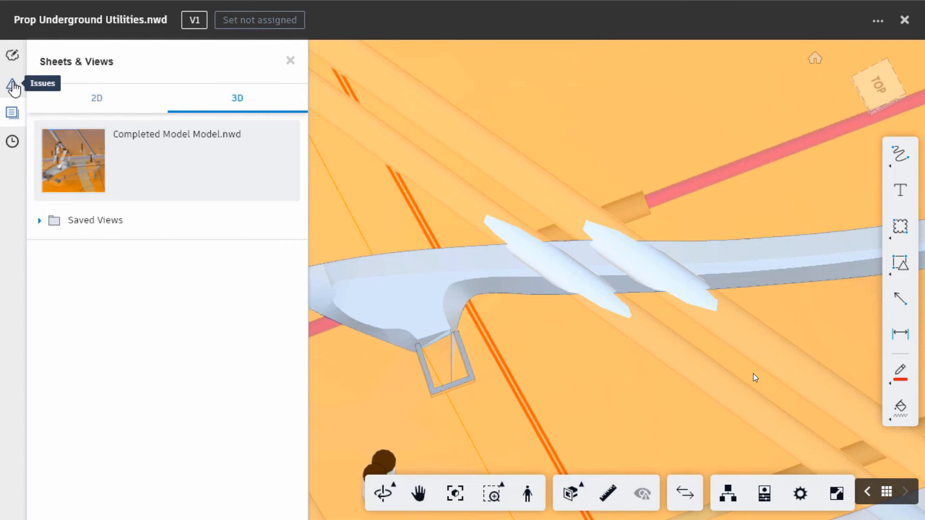
Create a new issue with its push pin placed on the white pipe.
click(12, 85)
click(188, 499)
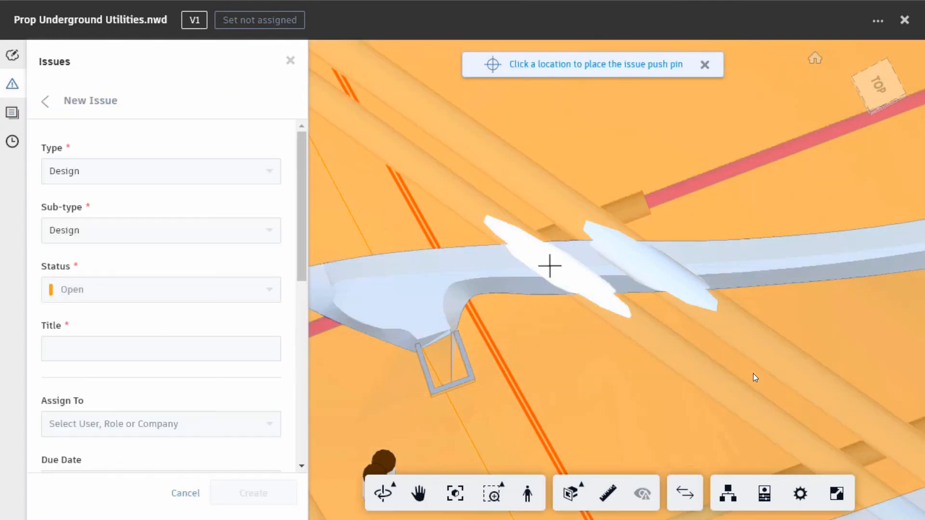
click(547, 263)
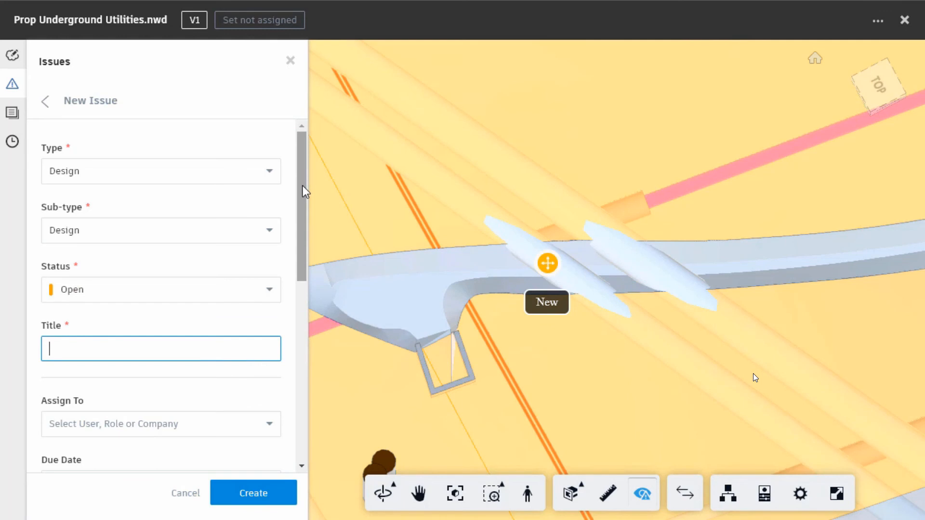
drag(303, 192, 315, 343)
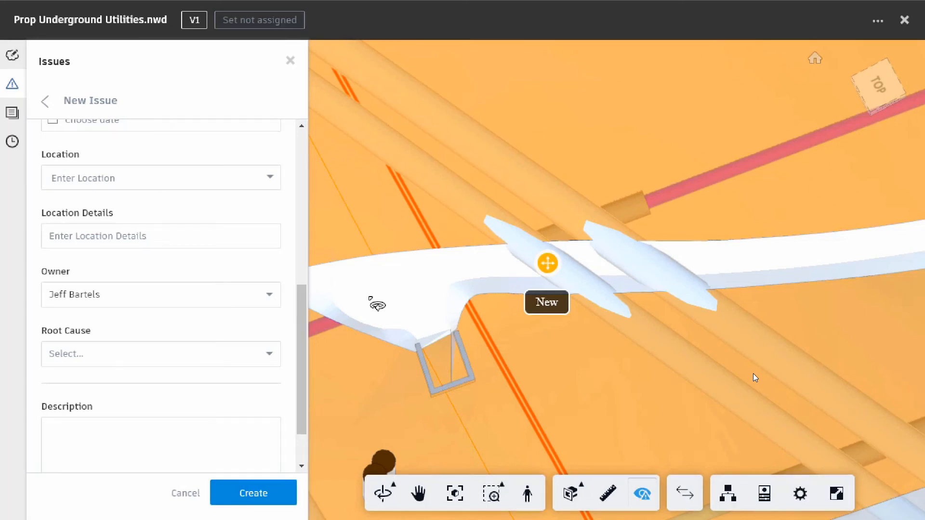
key(Right)
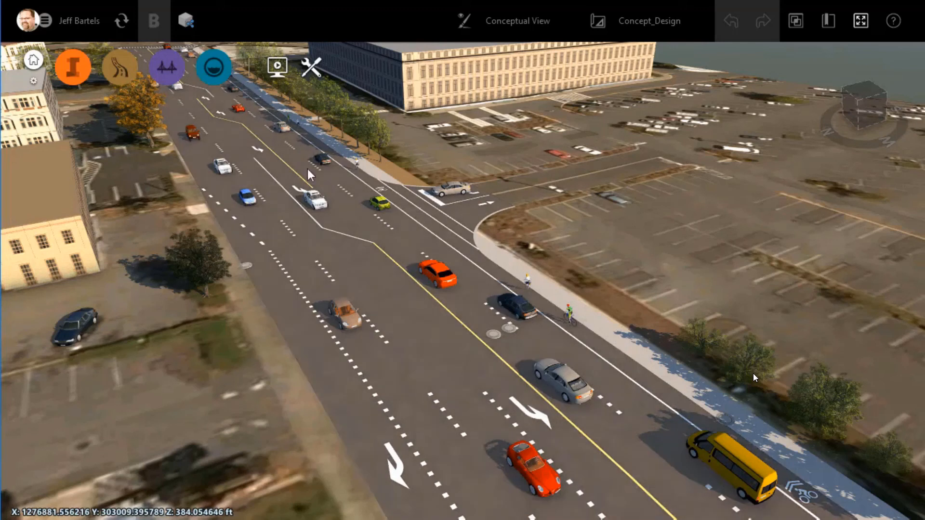
Publish the model to JWB Engineering > 196th Street > Project Files > Models > InfraWorks Models, including Concept_Design.
click(121, 27)
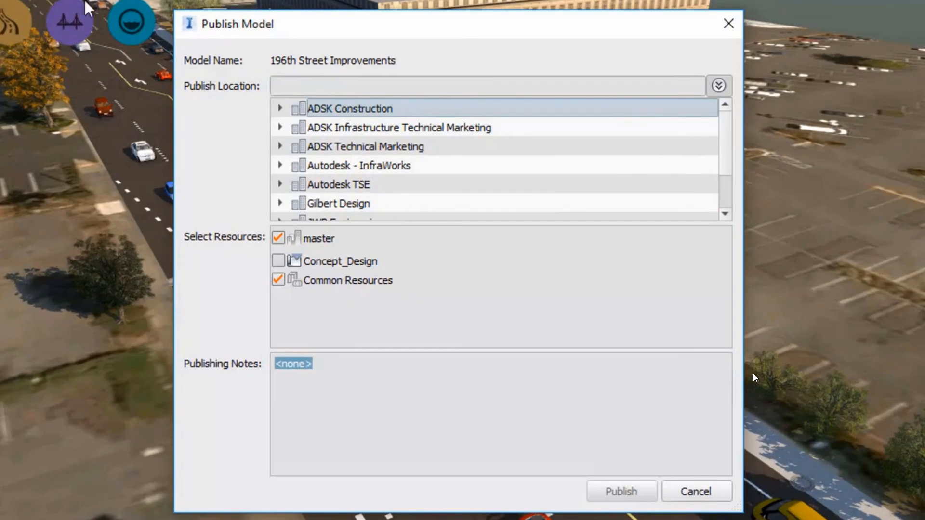
scroll(718, 157, down, 3)
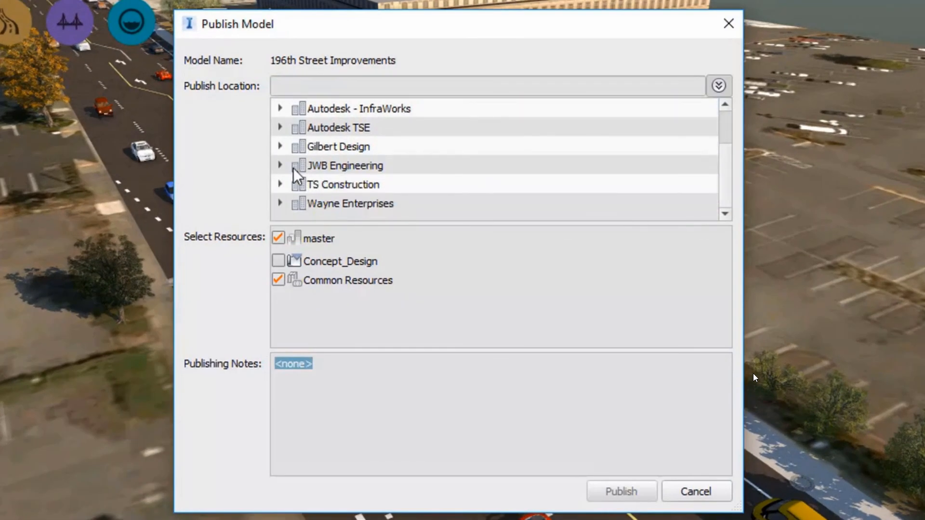
click(280, 165)
scroll(715, 143, down, 3)
click(298, 127)
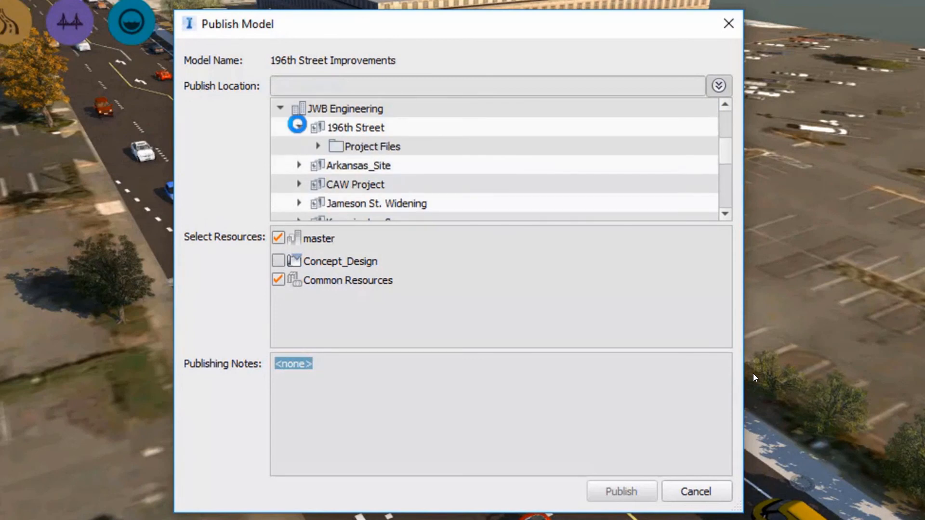
click(317, 145)
click(336, 165)
click(396, 185)
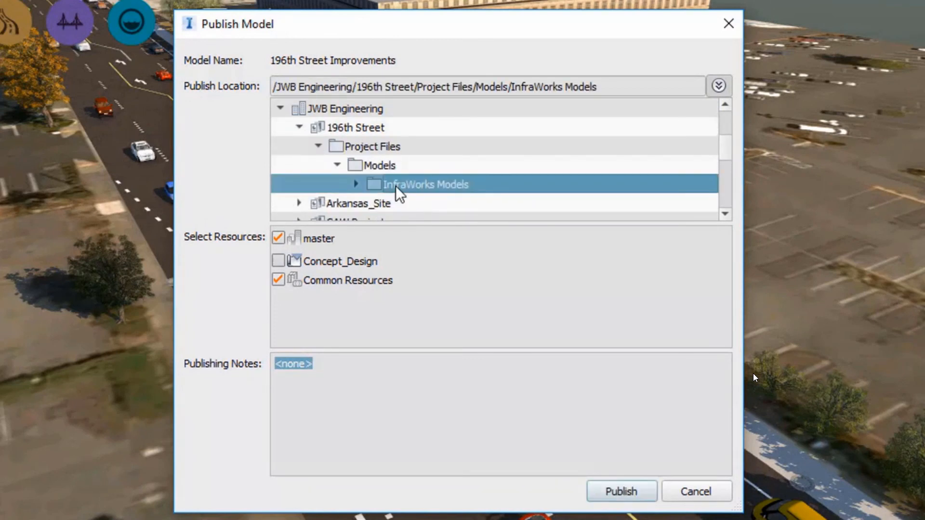
click(278, 261)
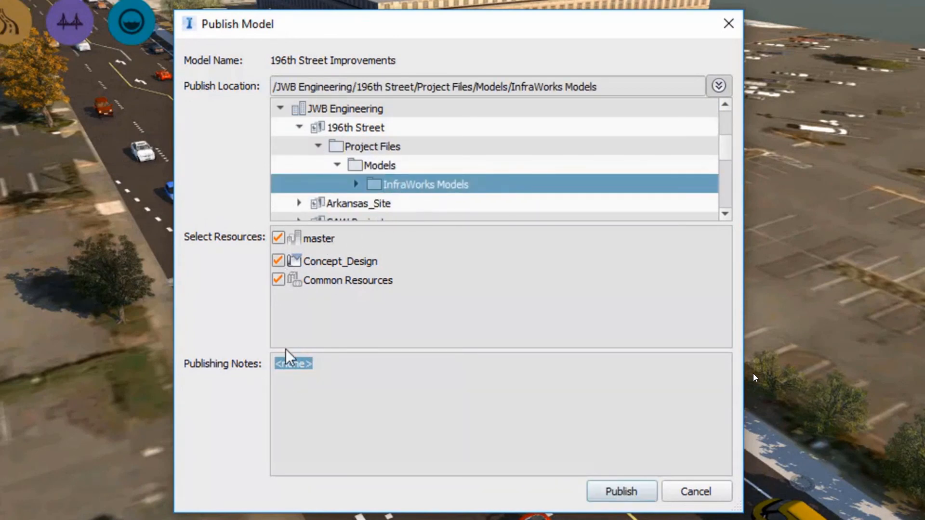
click(621, 491)
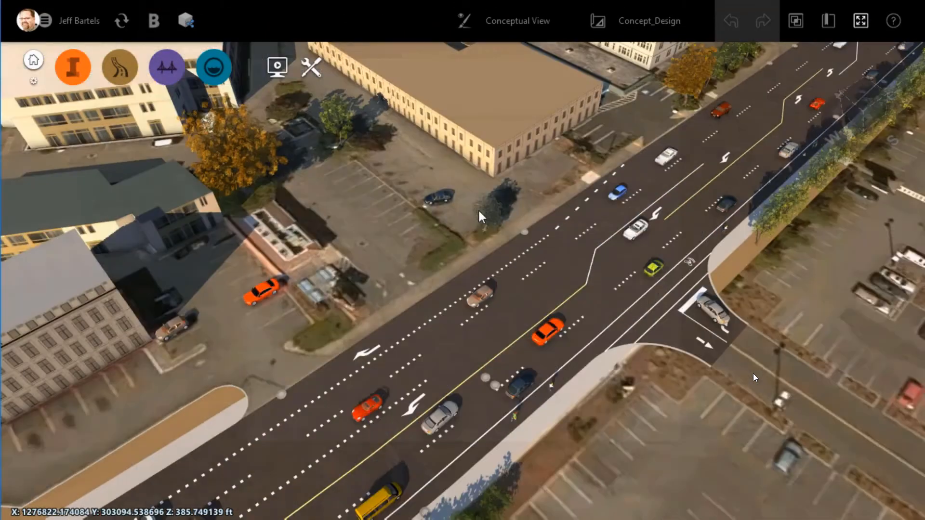
scroll(477, 209, up, 5)
click(72, 67)
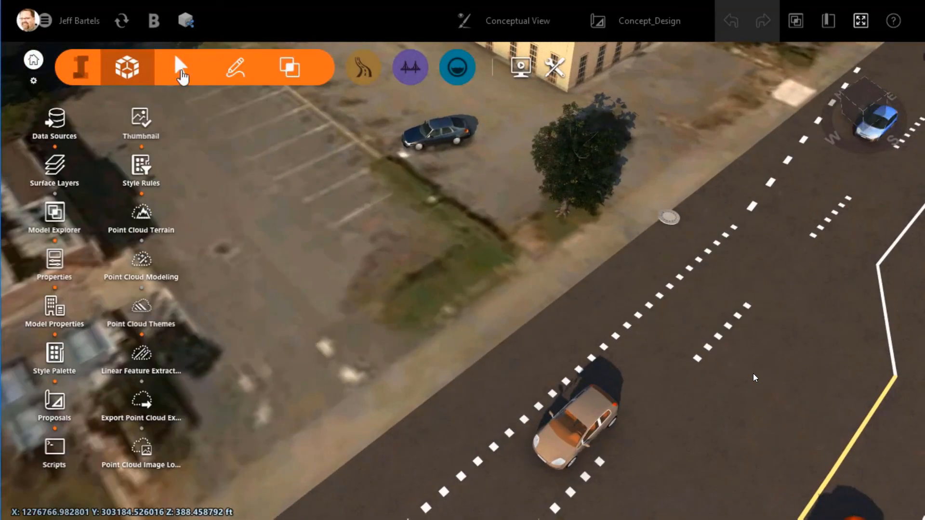
Place a Light Green row-of-trees tree on the grass strip beside the parking lot.
click(235, 68)
click(141, 308)
click(288, 466)
click(475, 264)
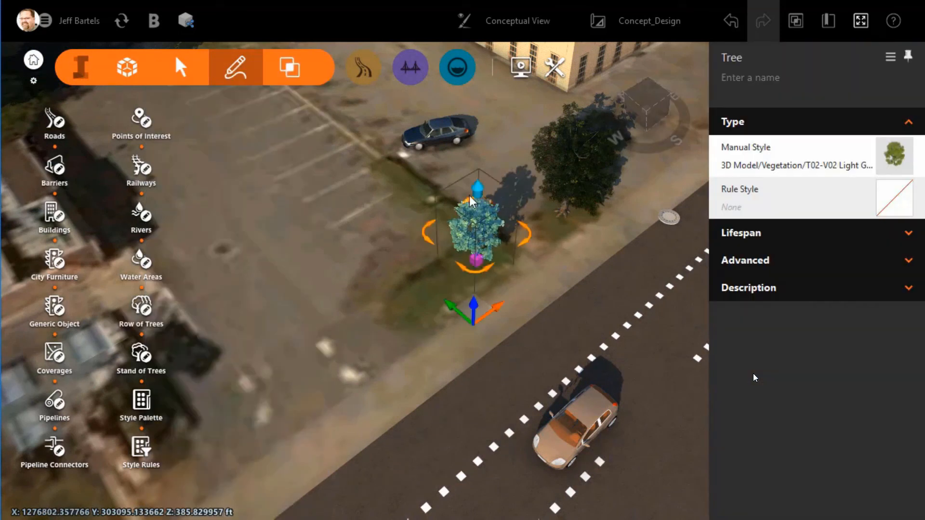
click(385, 219)
click(78, 67)
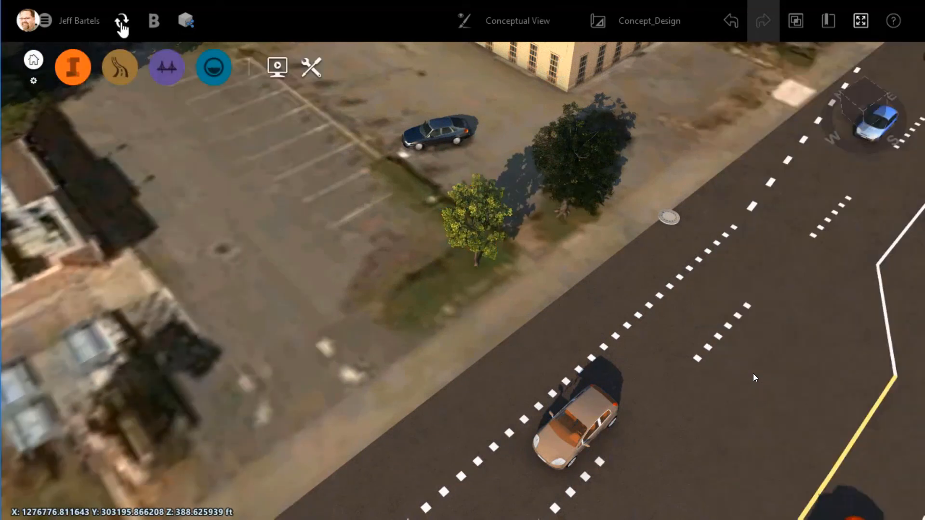
Sync the Concept_Design tree change to the cloud.
click(121, 22)
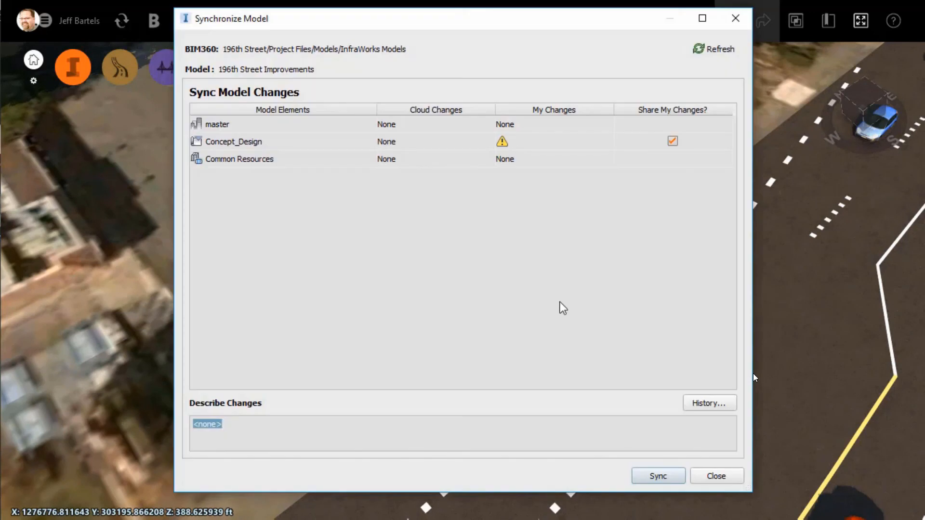
click(655, 478)
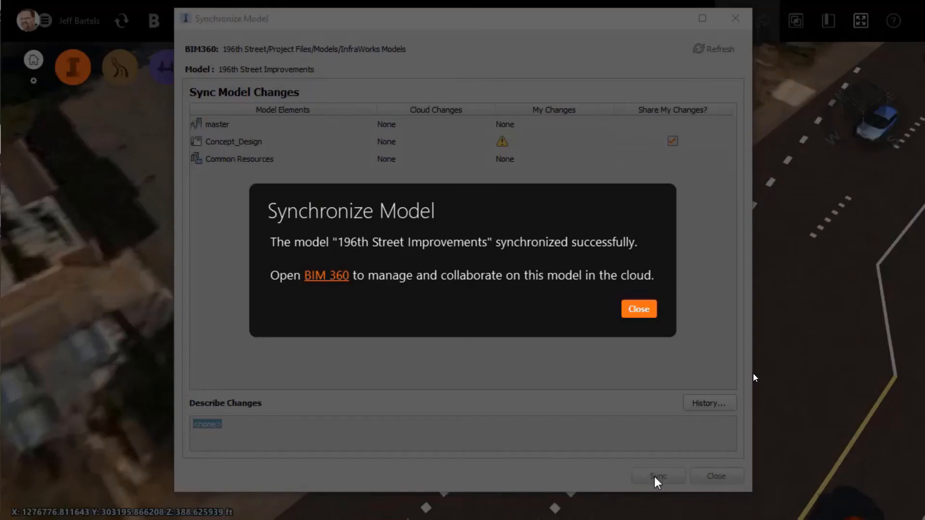
click(639, 309)
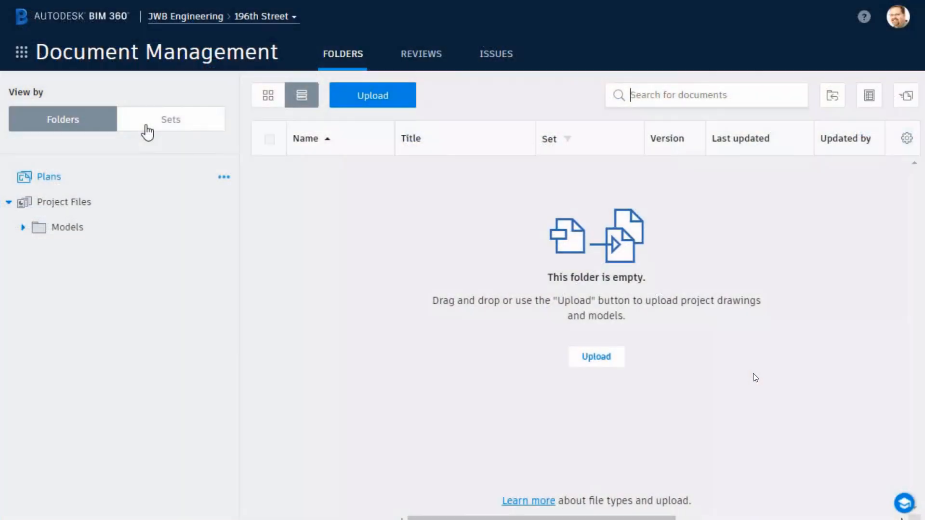
Grant the searched project member View + Upload + Edit permission on the InfraWorks Models folder.
click(24, 227)
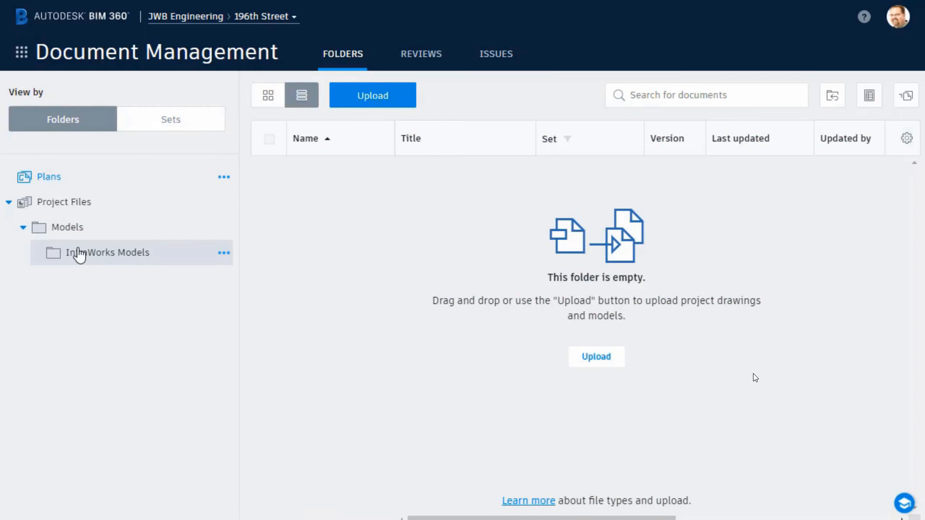
click(223, 253)
click(207, 427)
click(287, 178)
text(Alan)
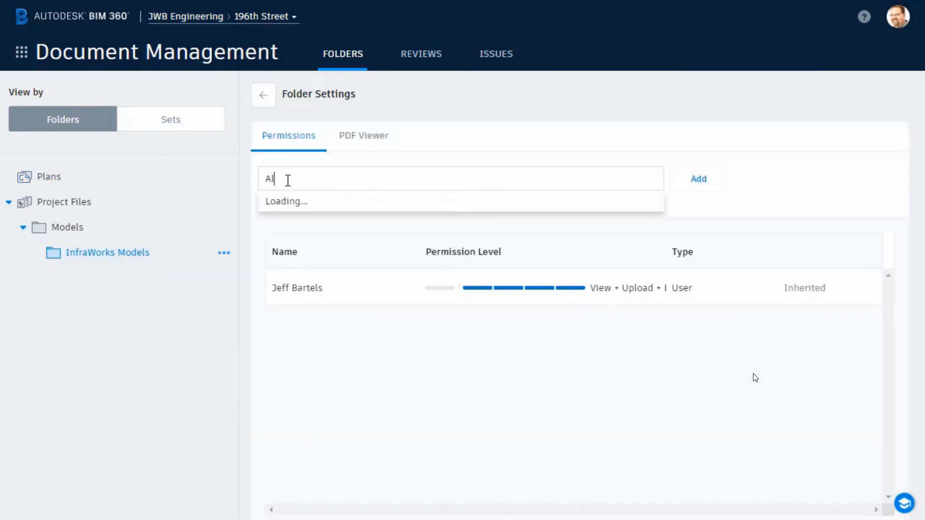
click(291, 221)
drag(414, 203, 486, 203)
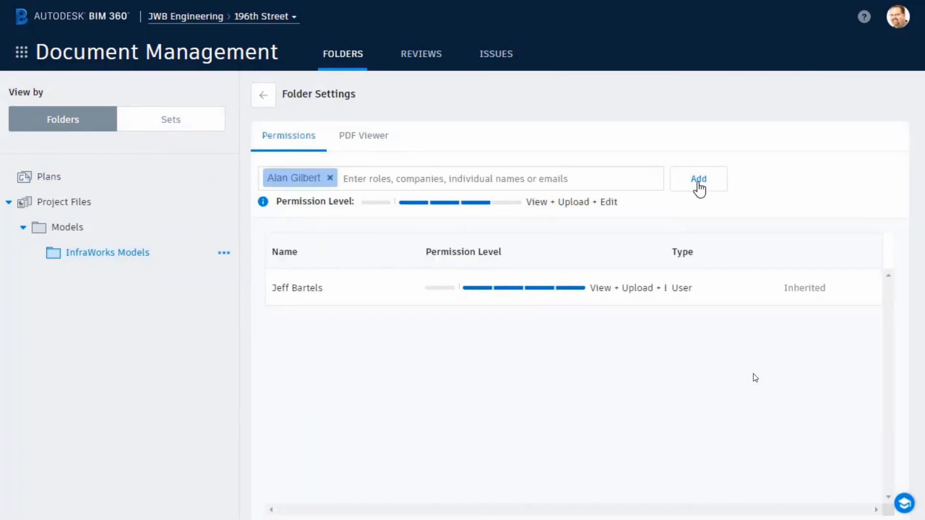
click(698, 183)
click(264, 96)
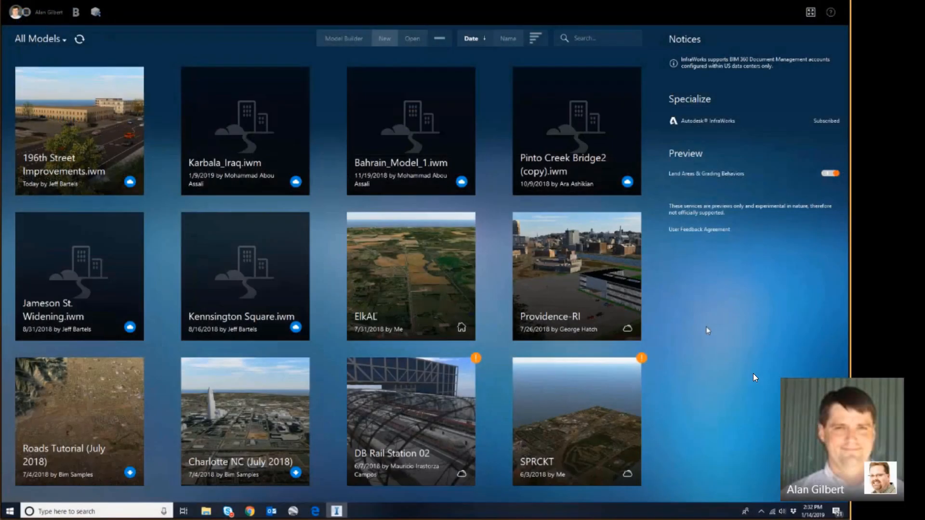
In 196th Street Improvements, draw a T03-V02 Yellow tree row along the corner planter strip.
click(64, 156)
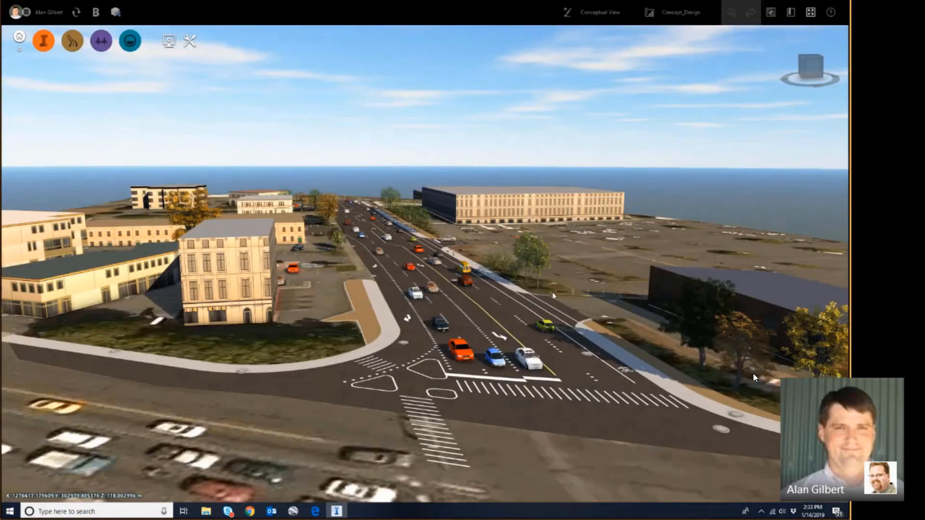
scroll(370, 318, up, 5)
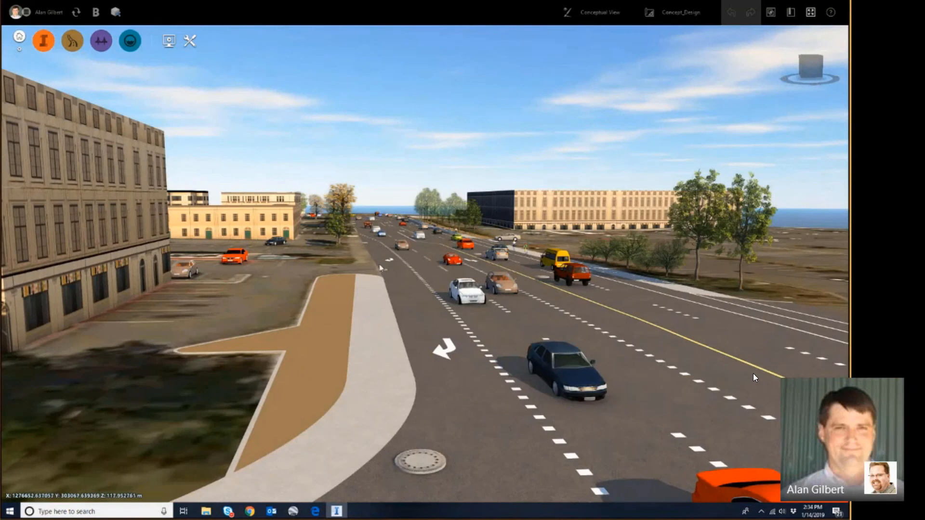
click(44, 41)
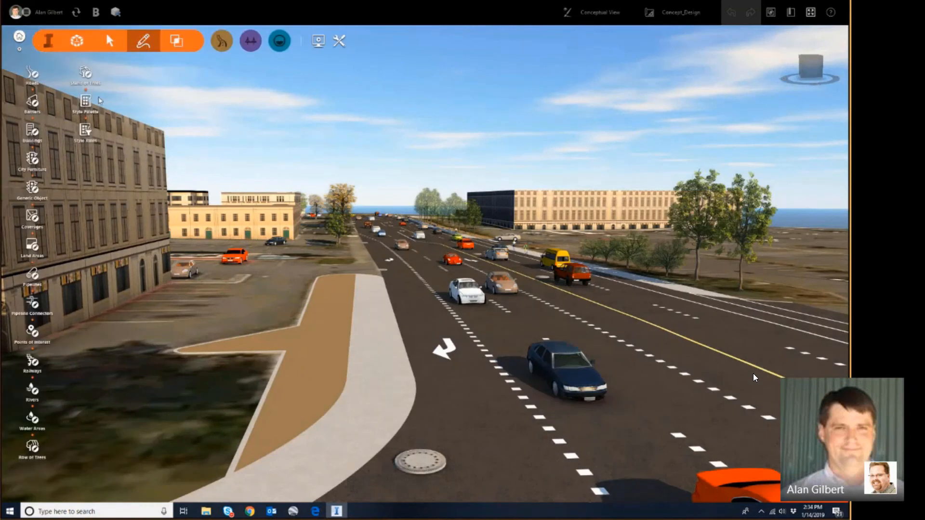
click(118, 333)
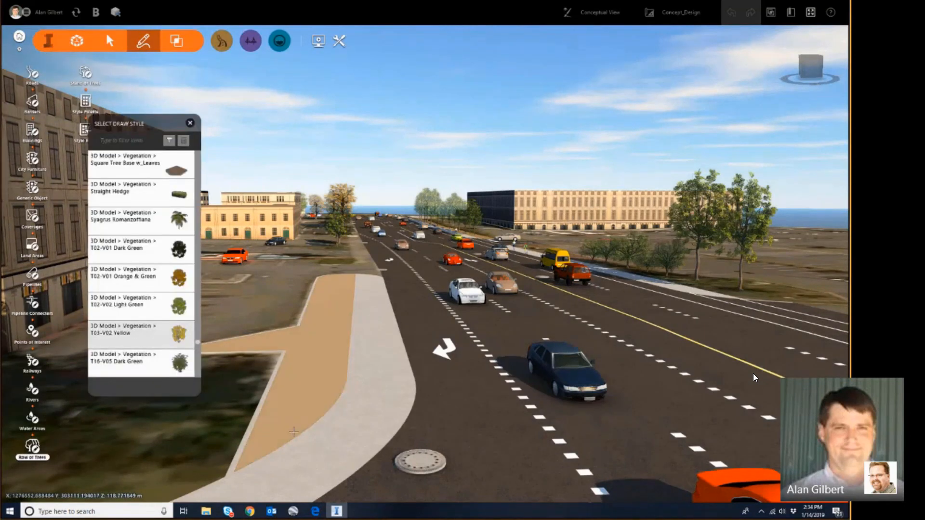
click(293, 424)
click(325, 335)
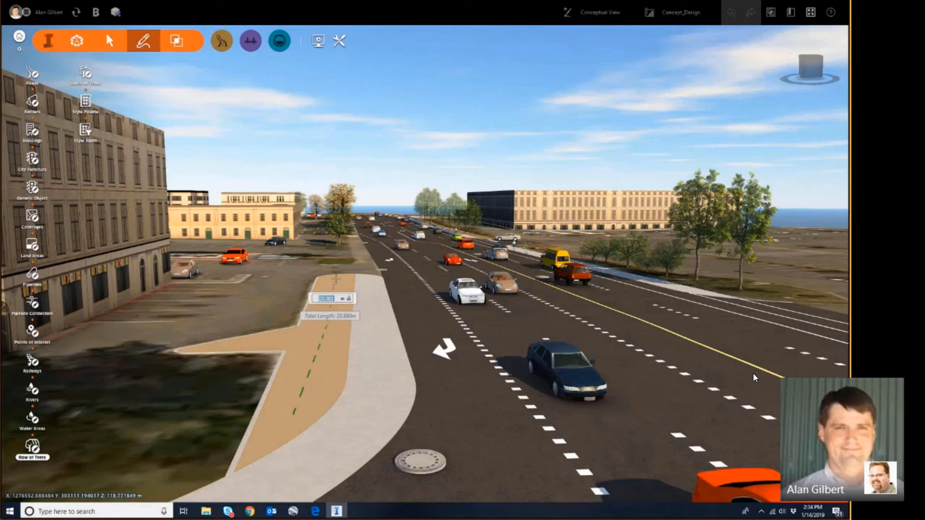
double_click(335, 280)
click(193, 126)
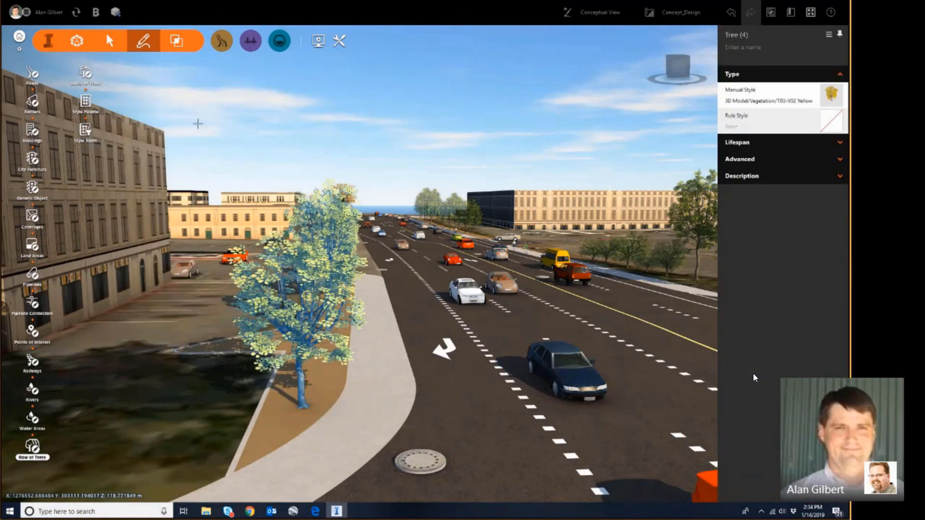
click(198, 122)
Increase the density of the new tree row.
drag(434, 144, 381, 82)
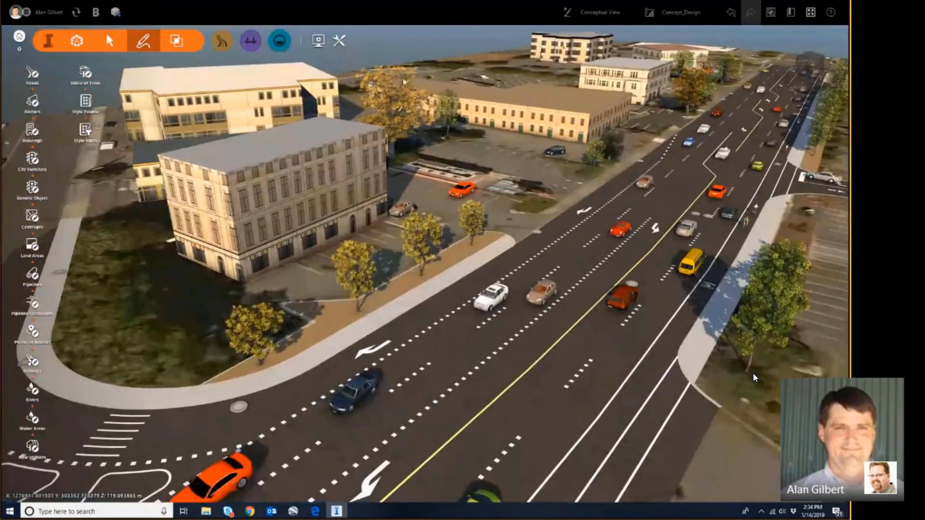
double_click(351, 270)
drag(406, 284, 412, 284)
click(429, 42)
Sync the model to the cloud with the description 'Added landscaping at intersection'.
click(73, 13)
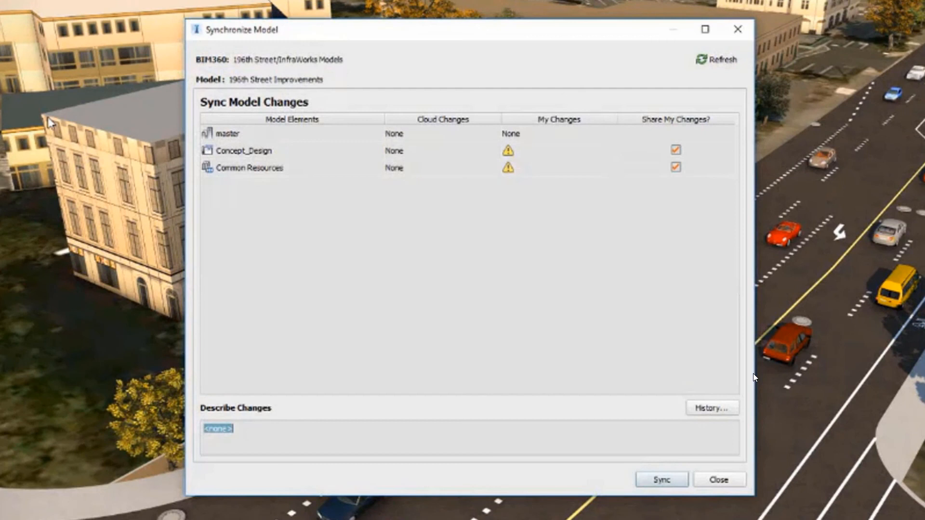
text(Added landscaping at intersection)
click(655, 480)
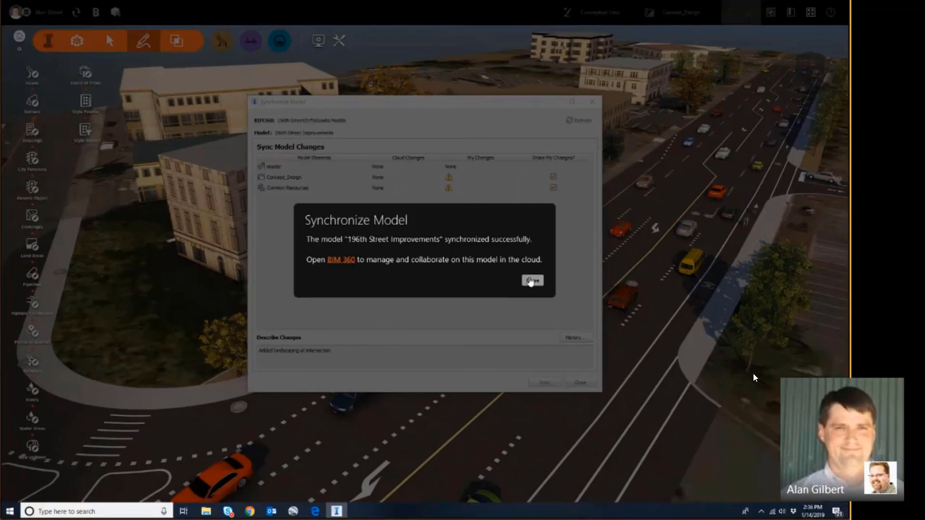
click(532, 281)
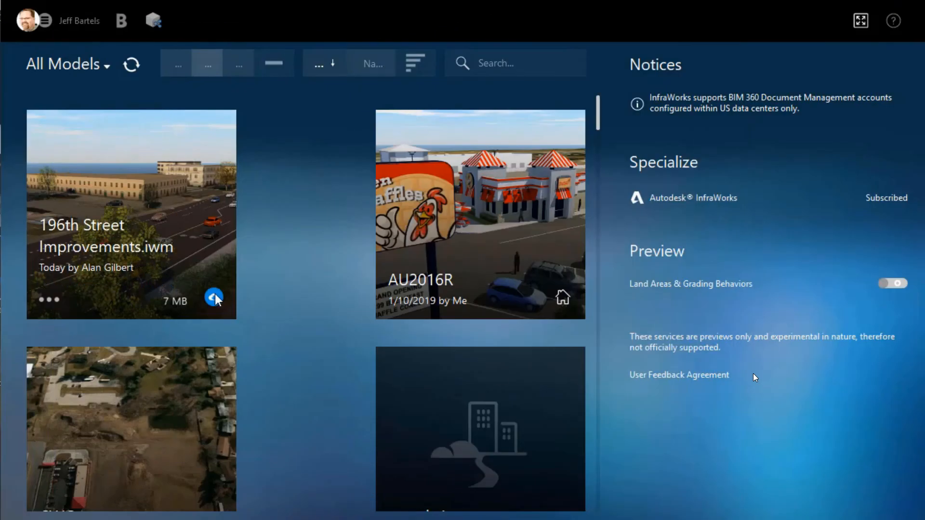
Sync the teammate's tree changes into 196th Street Improvements, then open the V3 .iwm in BIM 360's viewer.
mouse_move(215, 296)
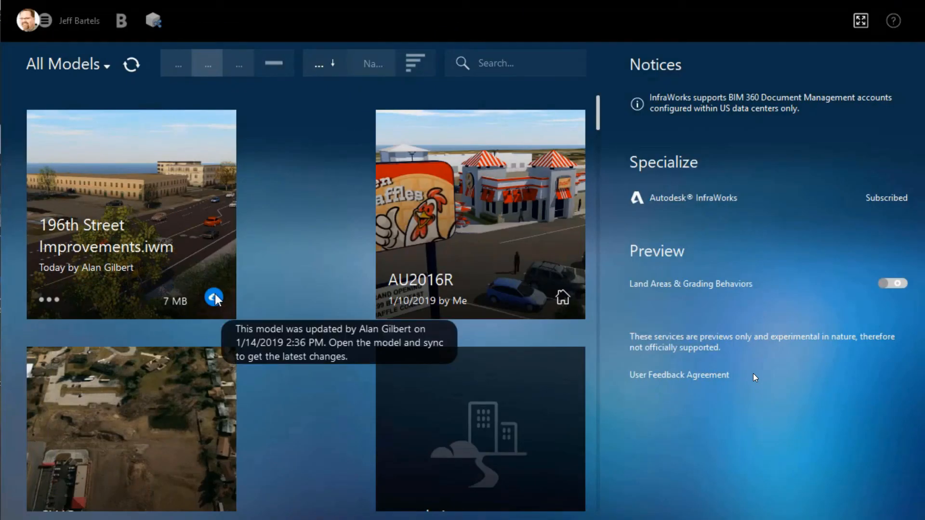
click(184, 229)
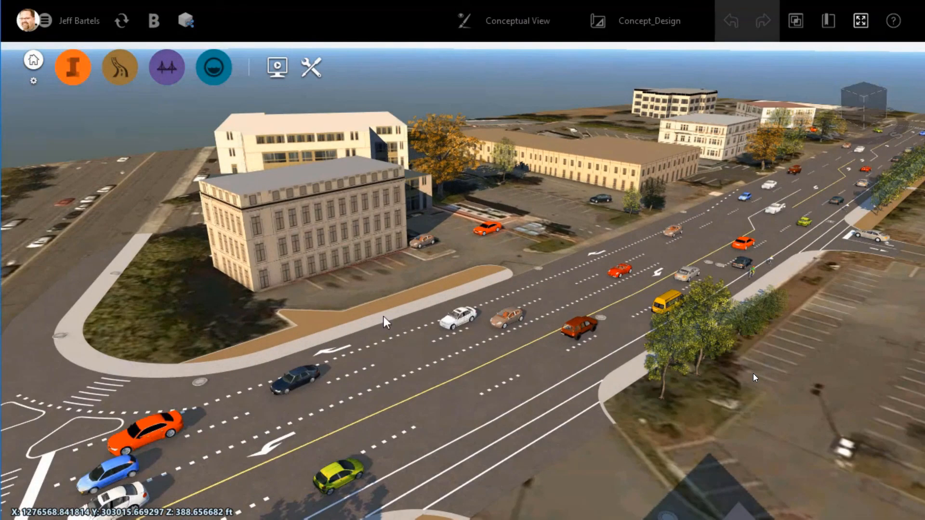
click(122, 21)
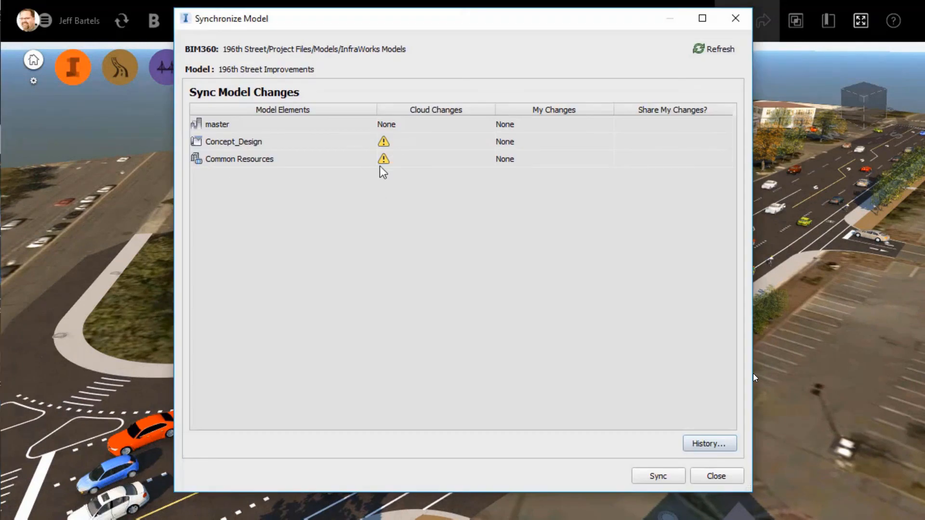
click(658, 476)
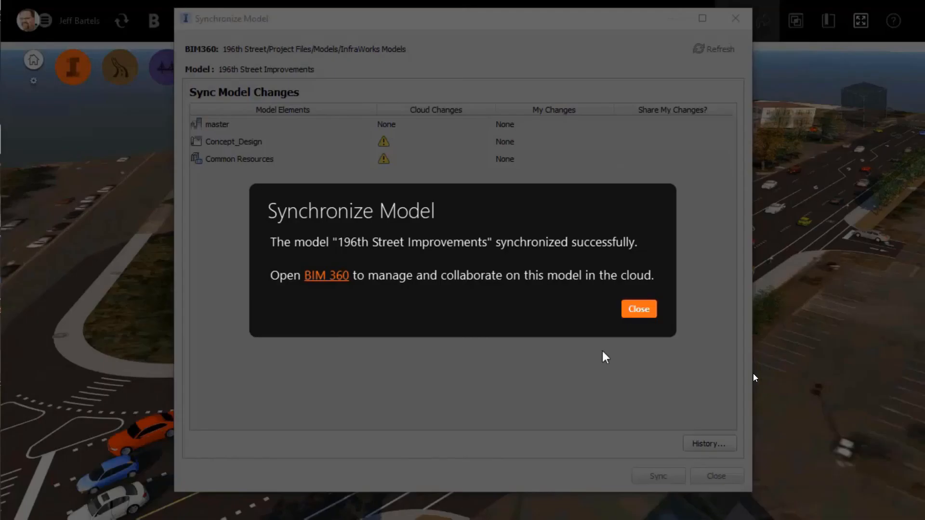
click(638, 309)
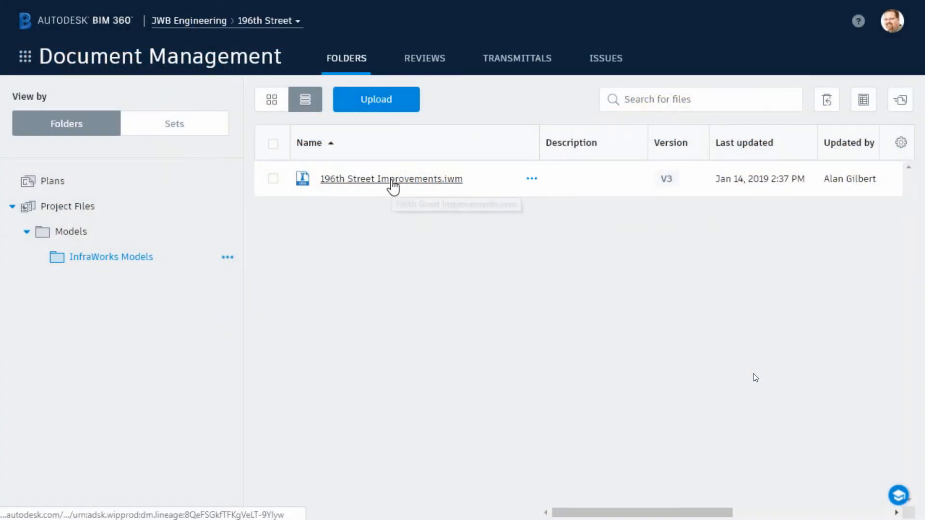
click(391, 179)
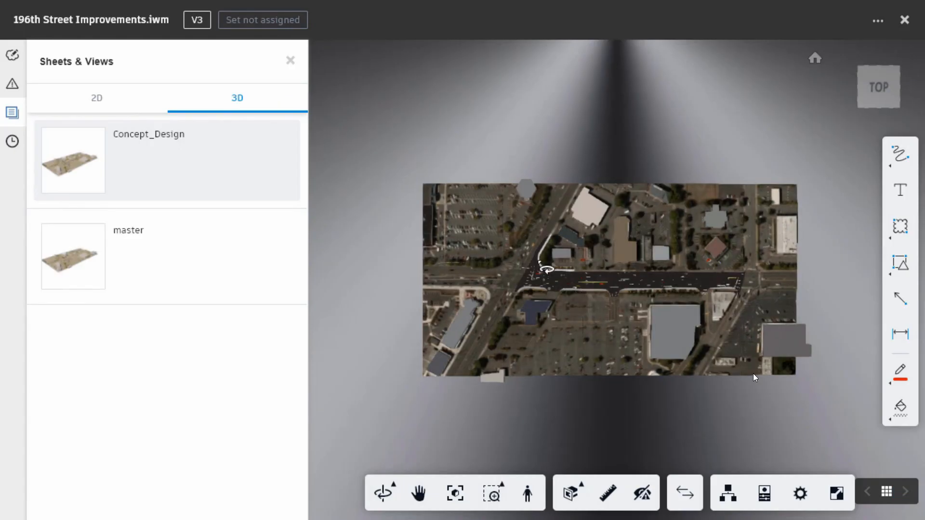